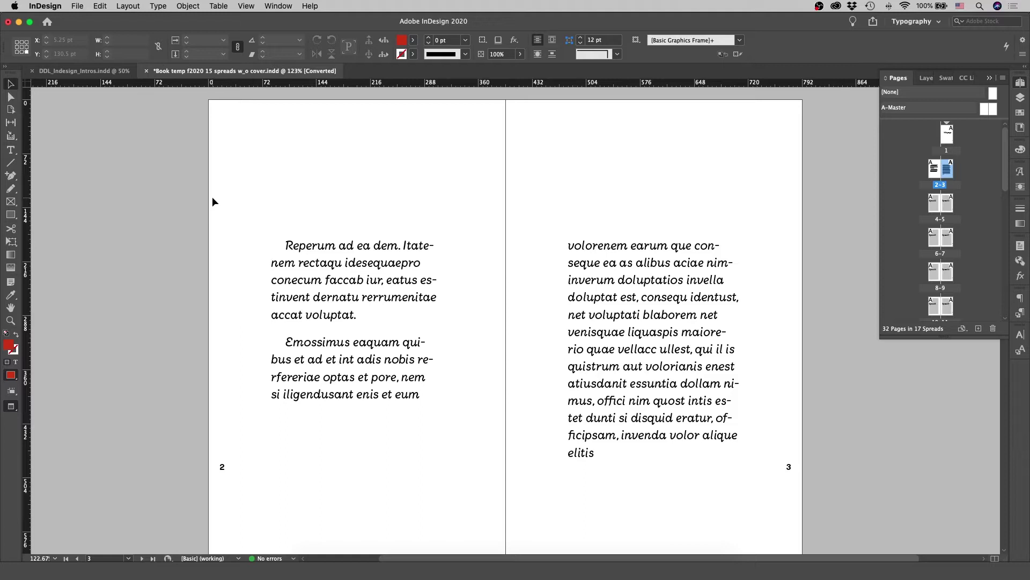
Step: Recolor all of the threaded body text on pages 2–3 with the green swatch C=70 M=0 Y=100 K=0
double_click(299, 247)
key(super+a)
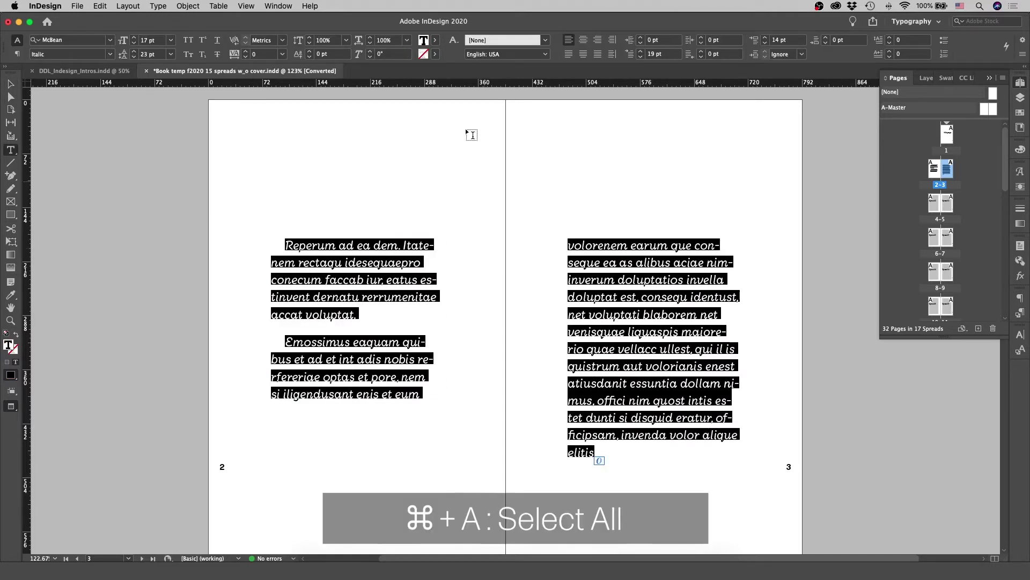
click(434, 47)
click(354, 167)
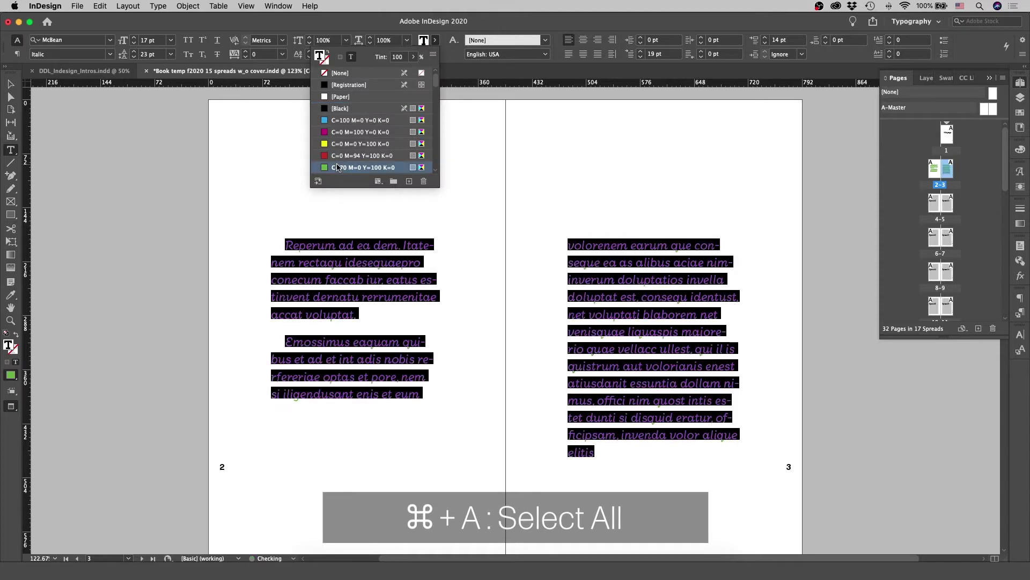
click(355, 262)
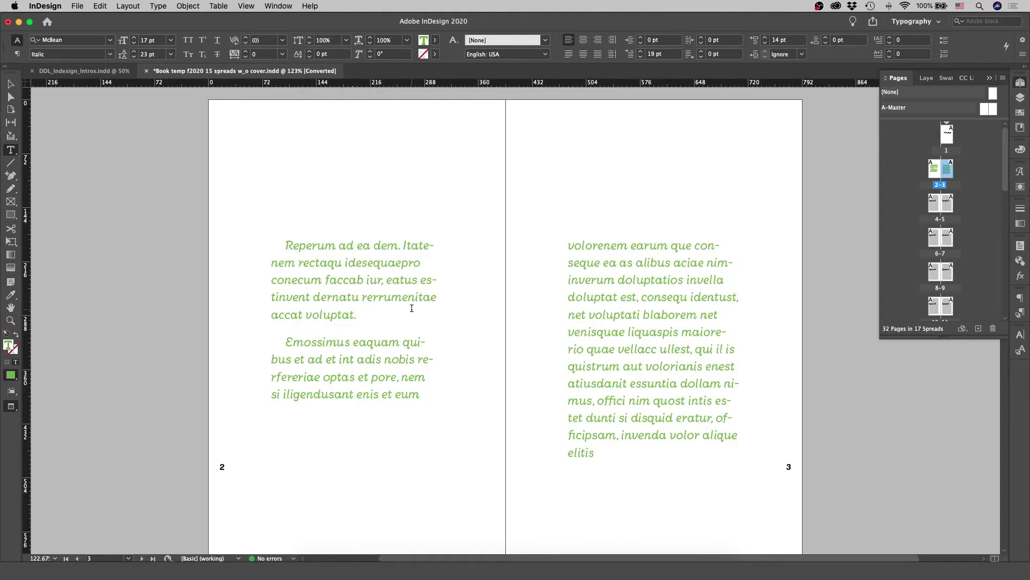
Step: With layout guides shown, create a text frame above the body text on page 2 reading "Let's change this color!"
click(10, 84)
click(234, 194)
key(w)
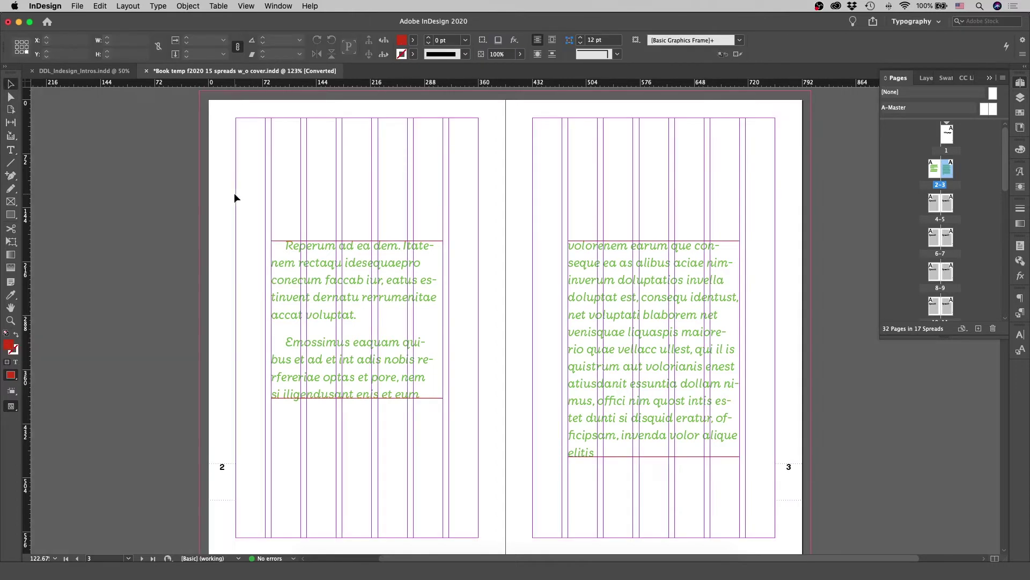
key(t)
drag(238, 118, 439, 195)
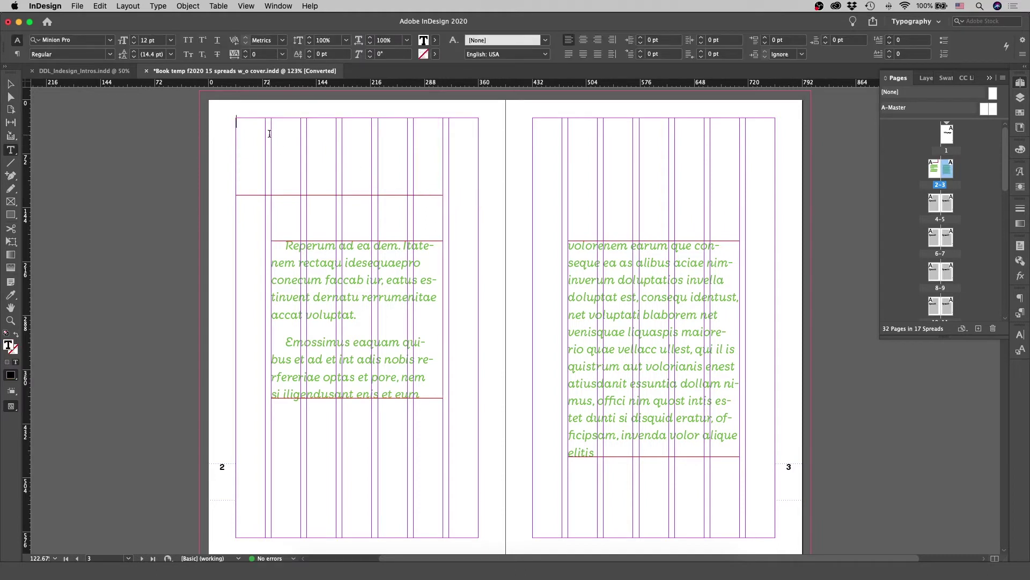
text(Let's change this color!)
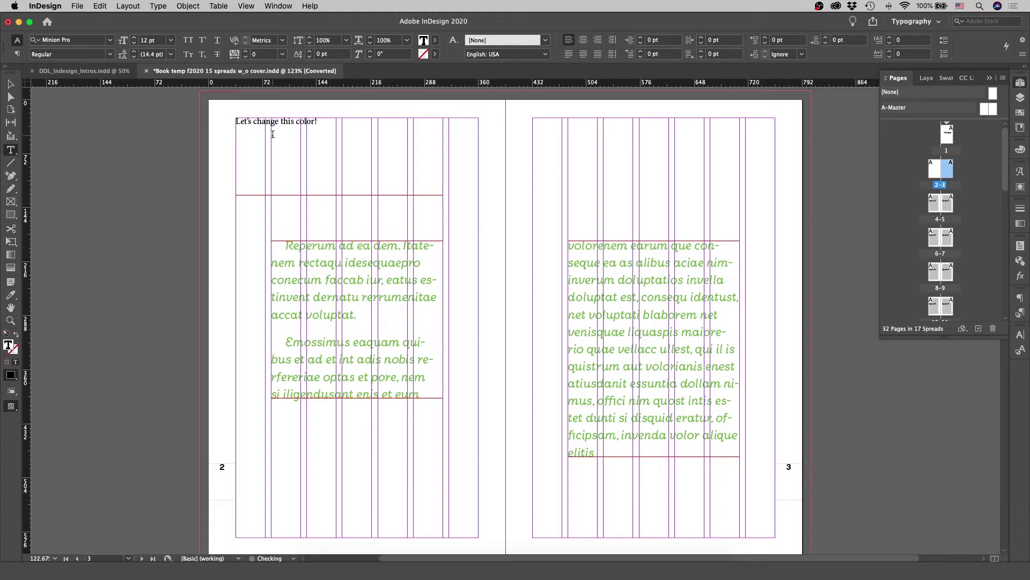
Step: Set the new heading's font size to 48 pt, deselect it and return to preview mode
key(super+a)
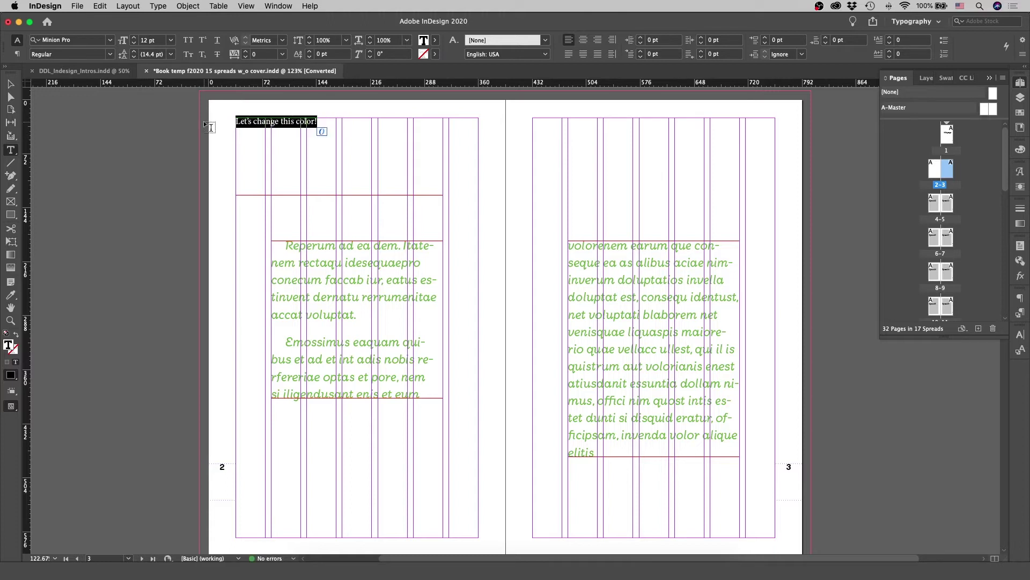
click(170, 40)
click(159, 189)
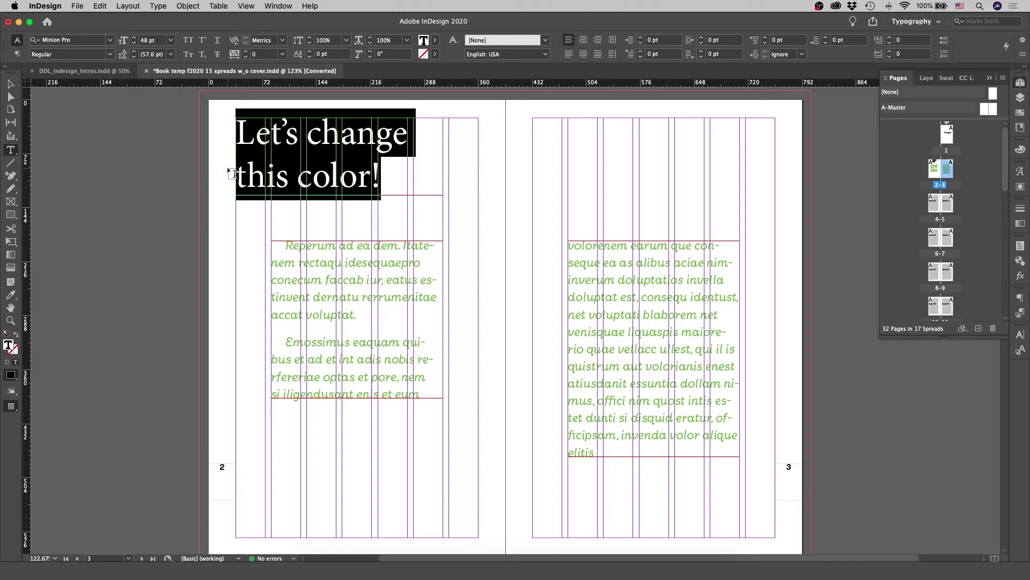
key(Escape)
click(193, 178)
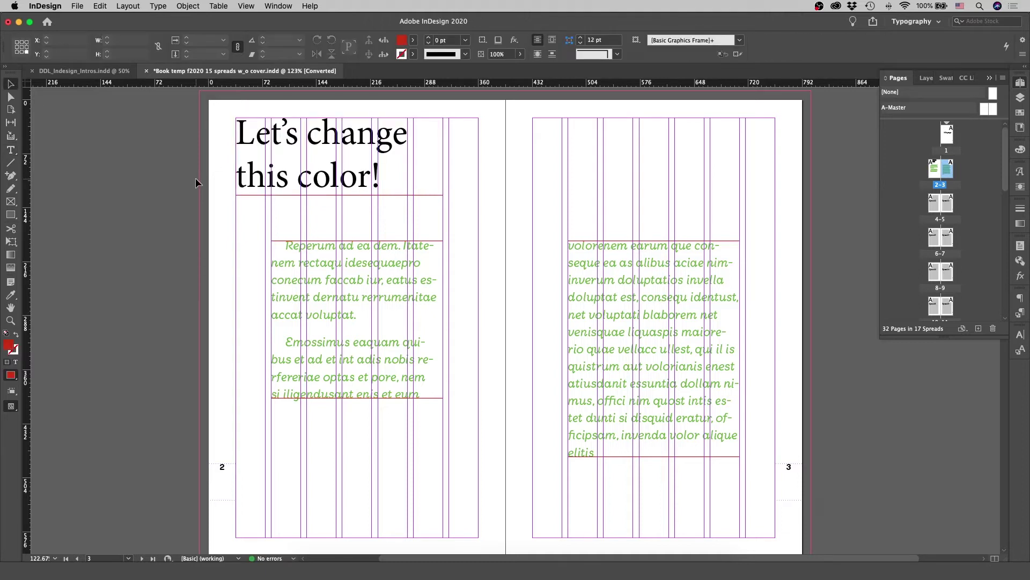
key(w)
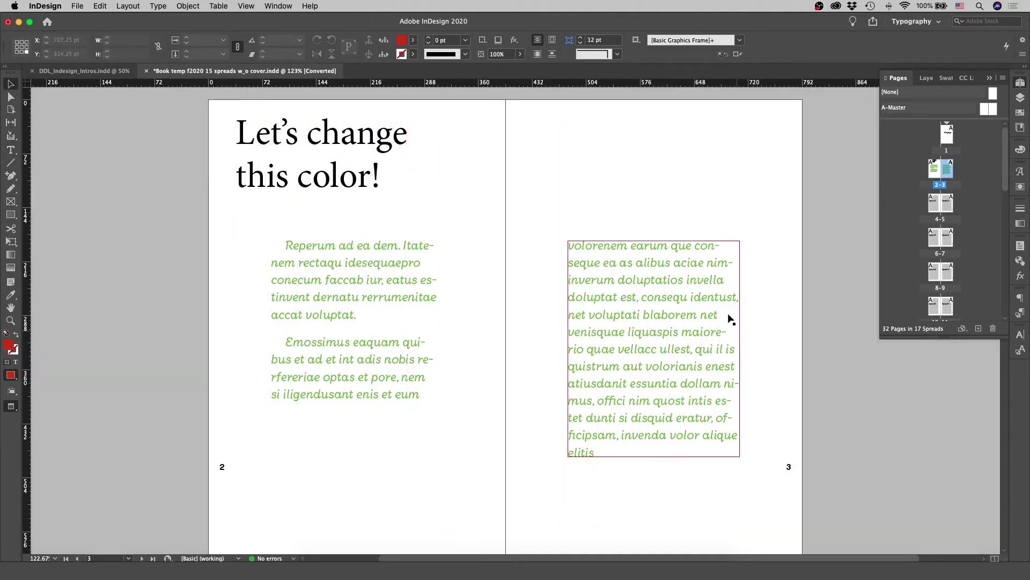
Step: Try to fill the selected heading frame with the yellow swatch C=0 M=0 Y=100 K=0 and undo that fill
click(272, 181)
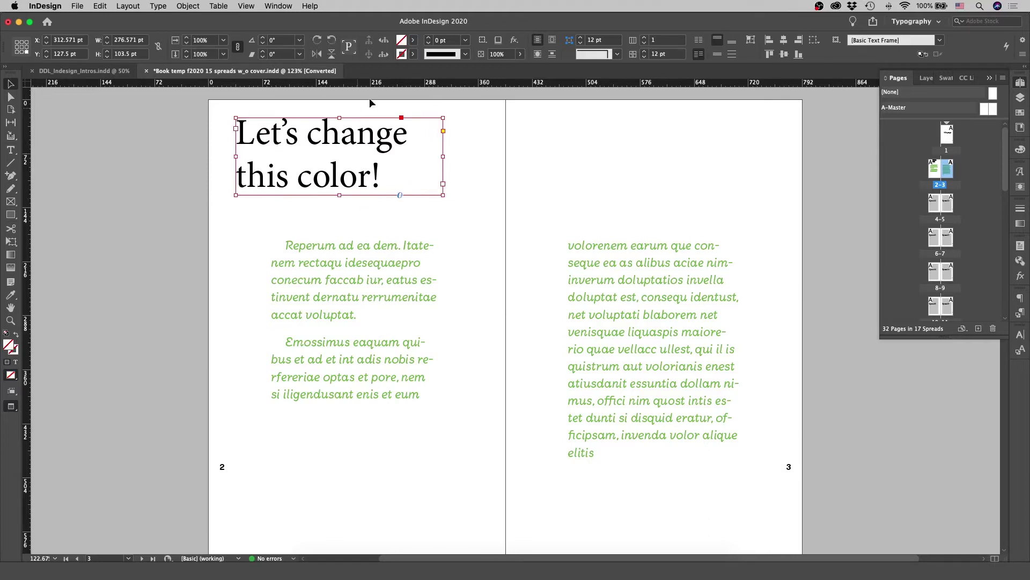
click(413, 41)
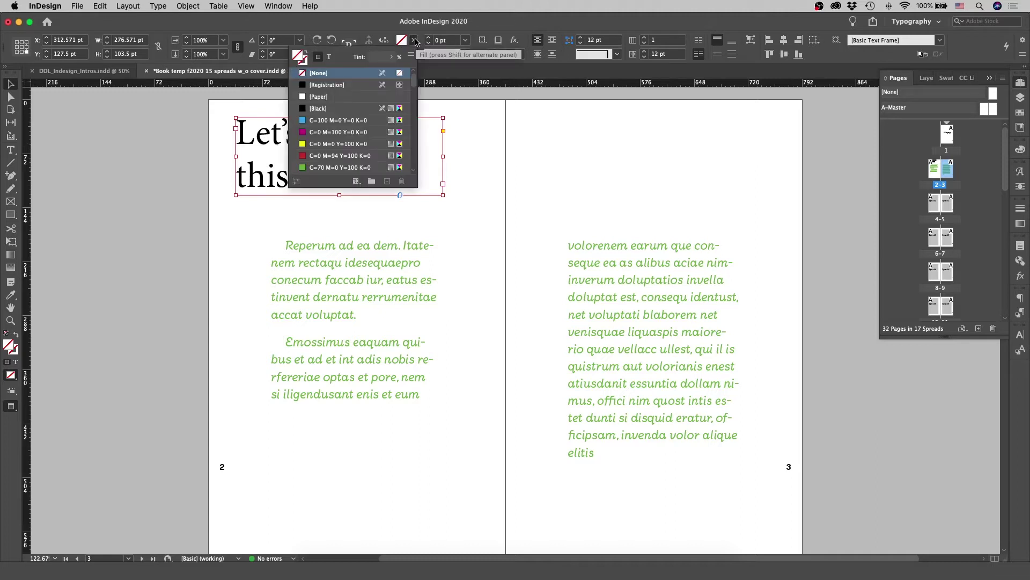
click(348, 144)
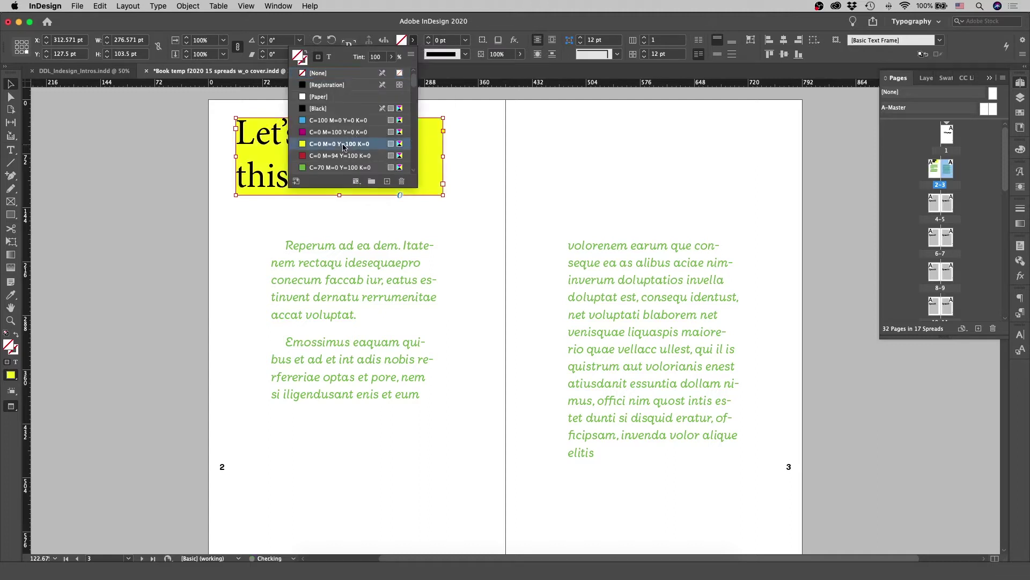
click(518, 159)
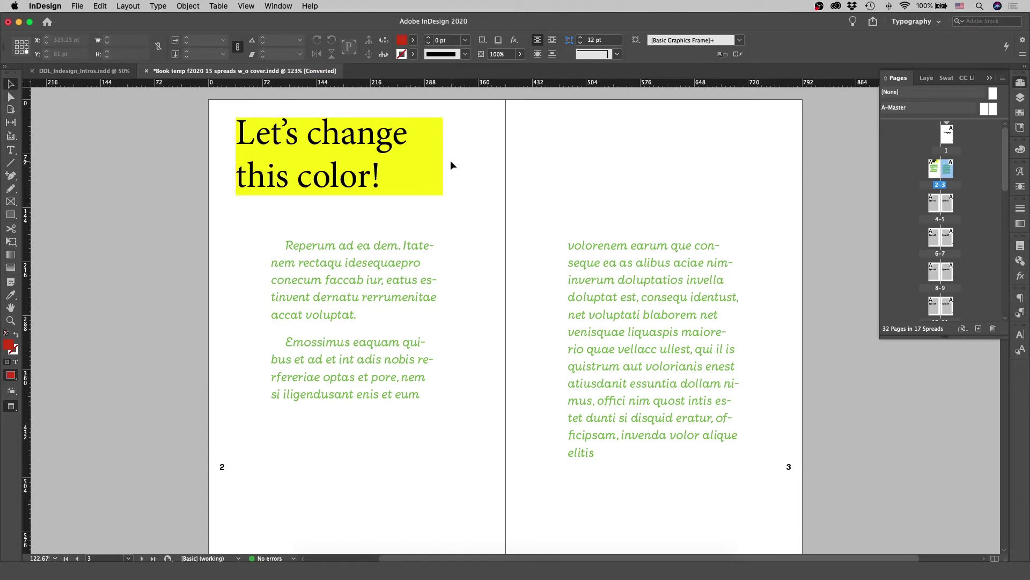
key(super+z)
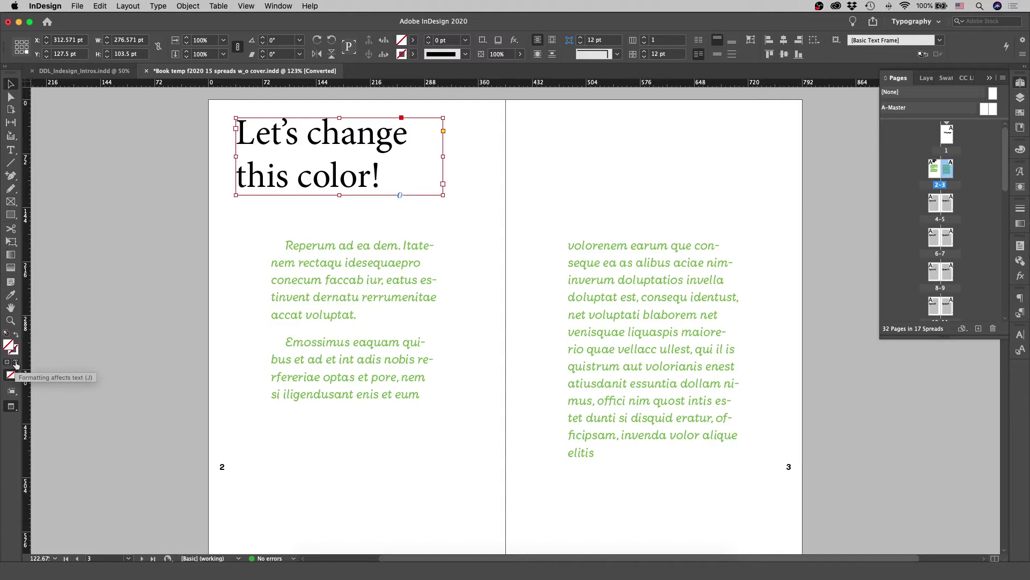
Step: Make formatting affect the heading frame's text and pick a green for it in the Color Picker
click(16, 363)
double_click(8, 345)
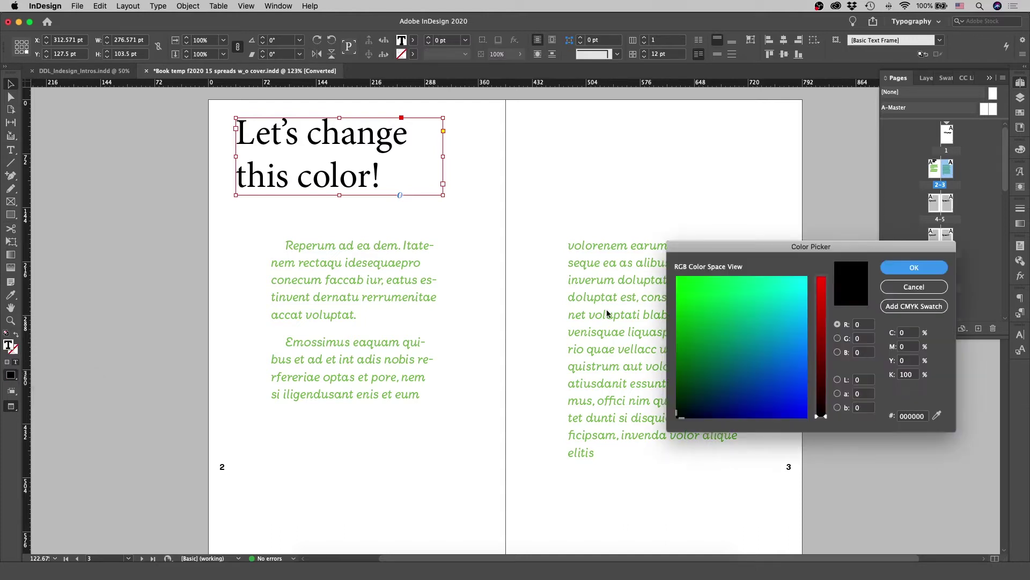
click(691, 302)
click(902, 267)
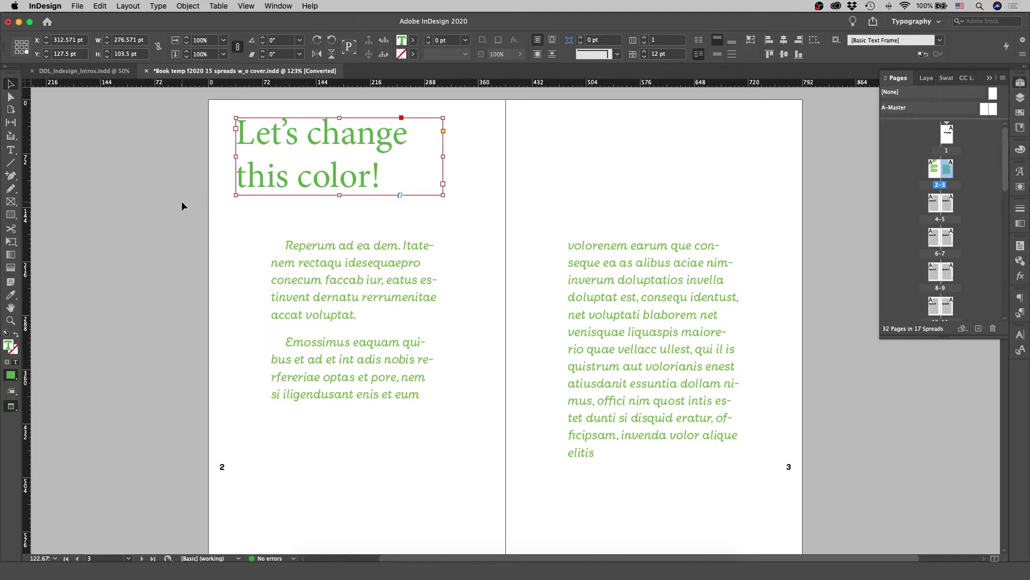
Step: Try to shrink the heading's frame to fit its text and undo the resize, with layout guides shown
drag(218, 232, 677, 447)
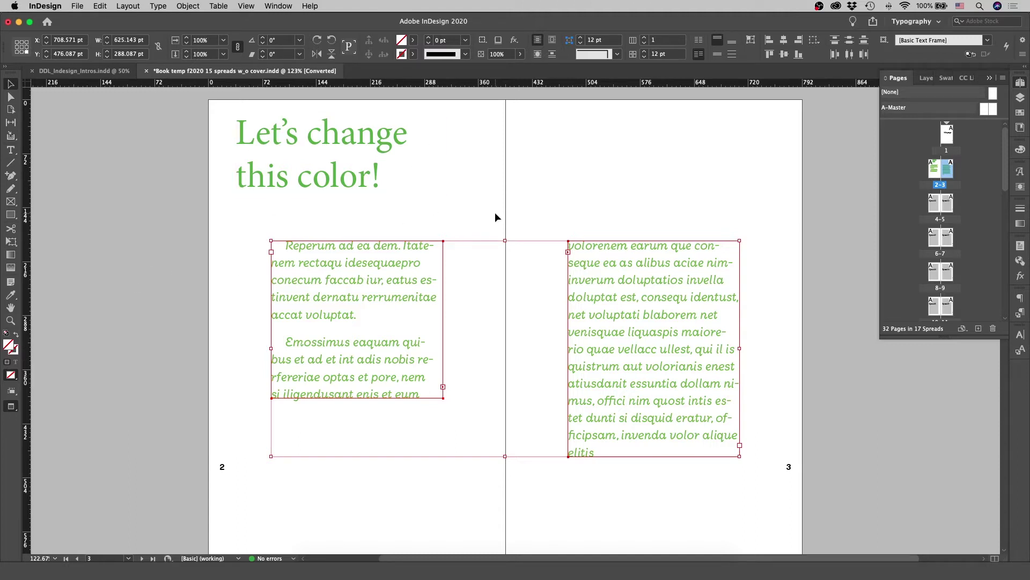
click(310, 161)
key(super+semicolon)
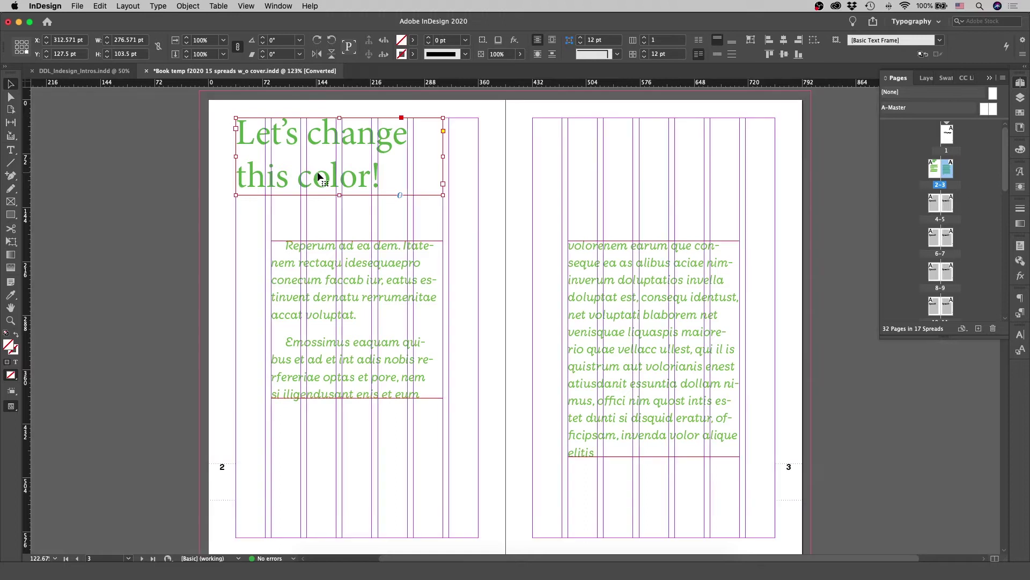
double_click(442, 155)
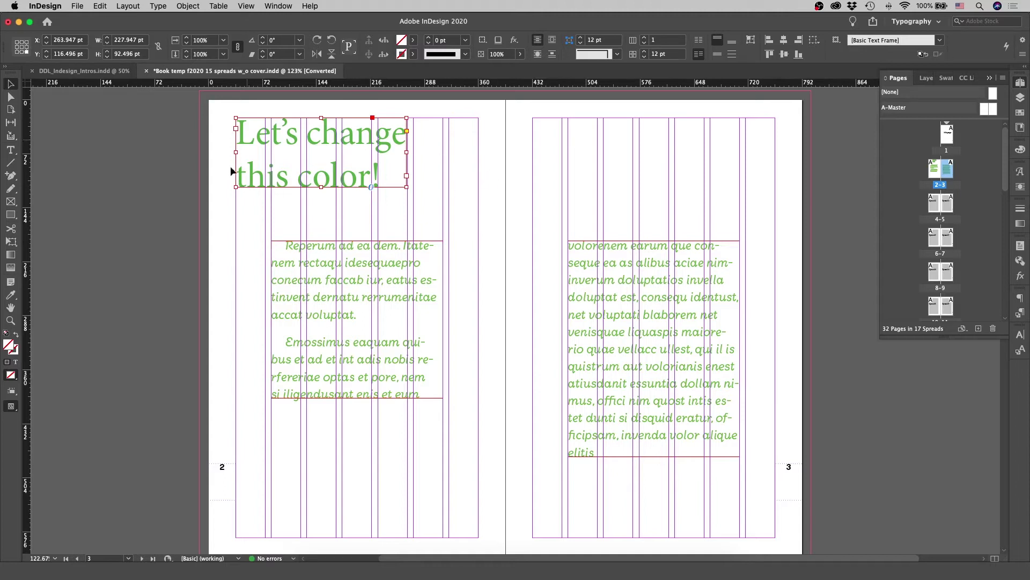
key(super+z)
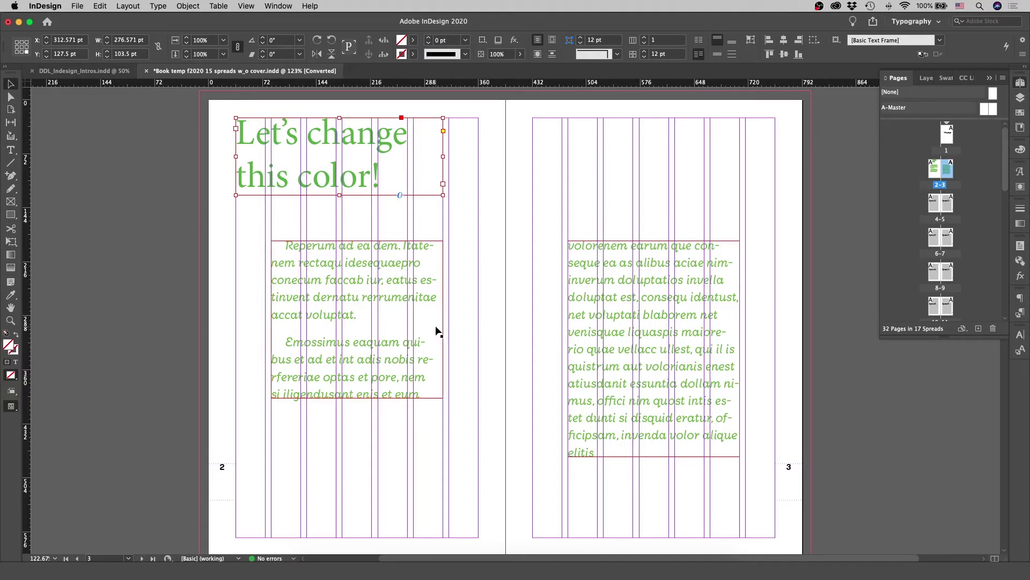
Step: Copy the two body text frames on pages 2–3
drag(219, 259, 582, 360)
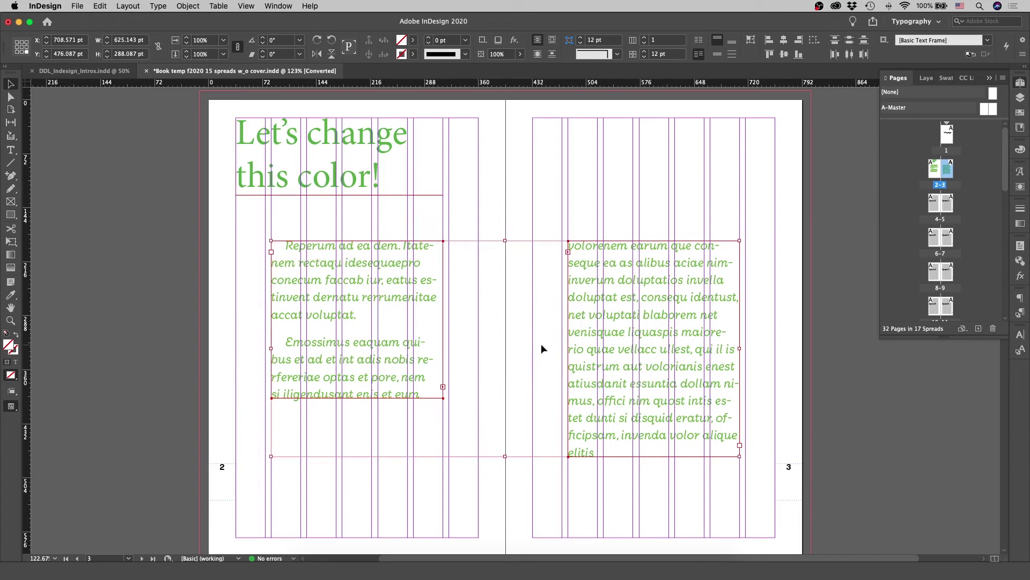
key(super+c)
Step: Delete the gray boxes and "Spread 2" text frames from pages 4–5
scroll(520, 337, down, 10)
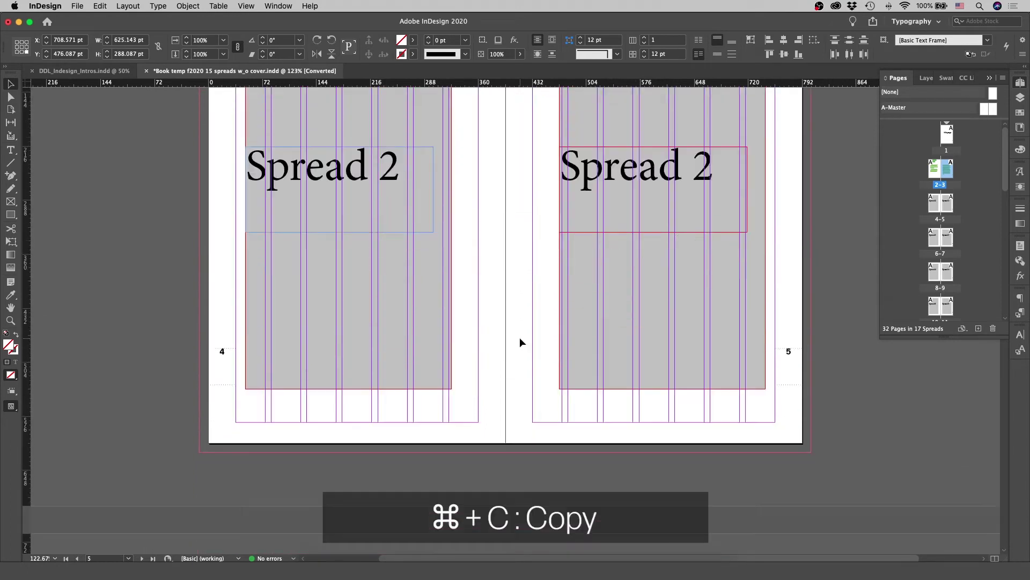
scroll(519, 337, up, 2)
drag(246, 173, 692, 461)
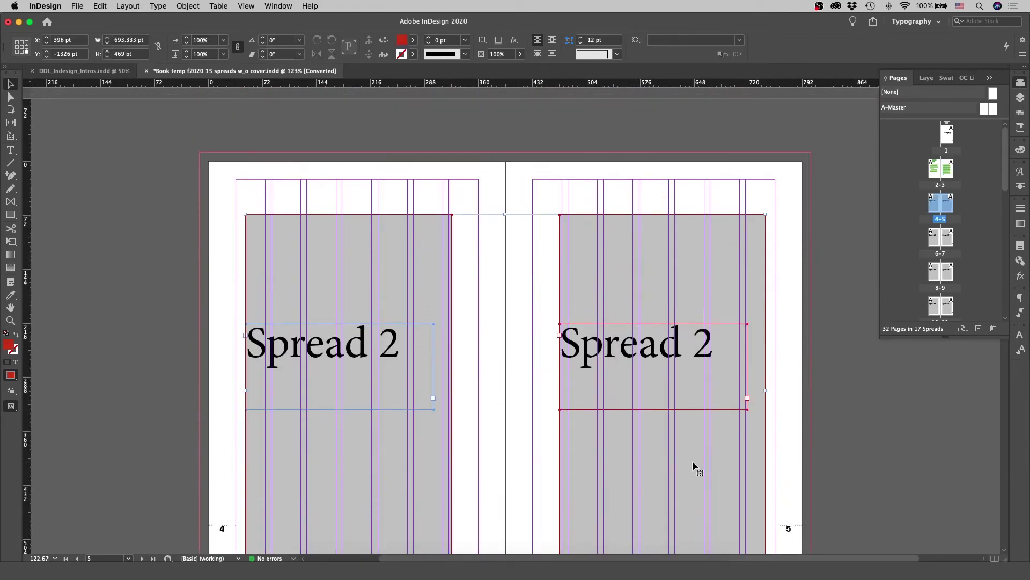
key(Delete)
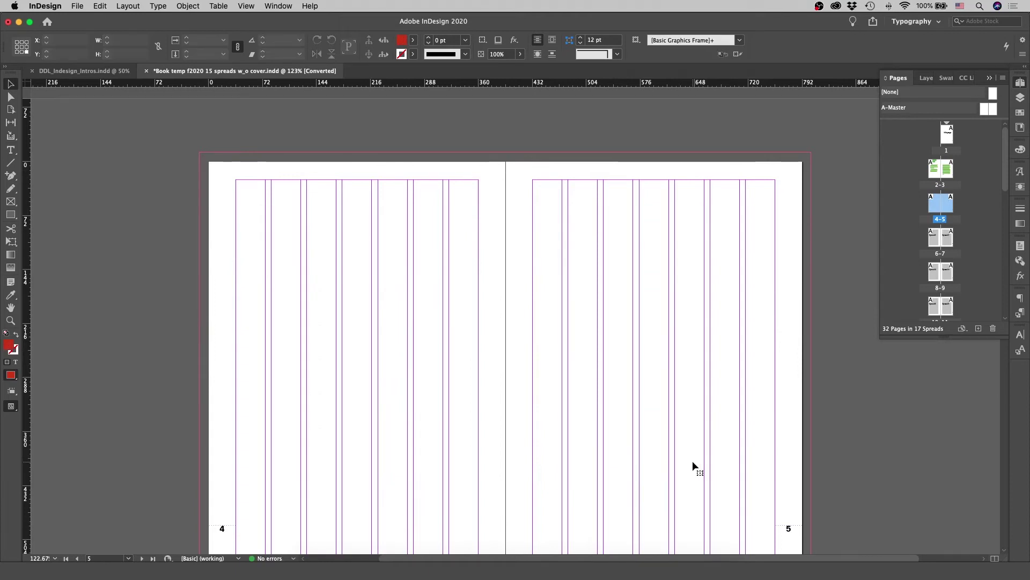
Step: Paste the copied body frames in place on pages 4–5 and compare their alignment with pages 2–3 in preview mode
key(super+shift+v)
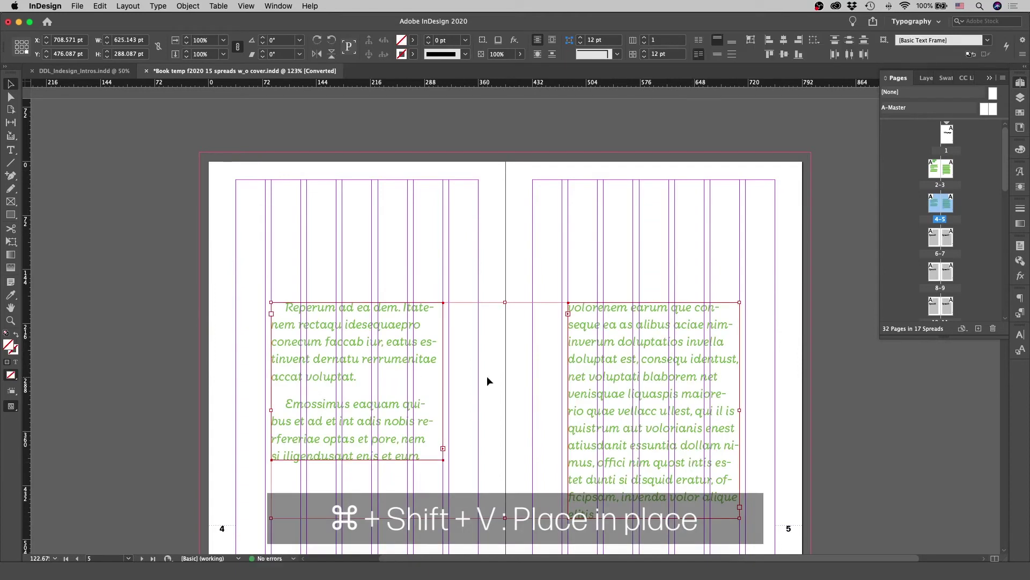
click(523, 386)
scroll(523, 386, down, 3)
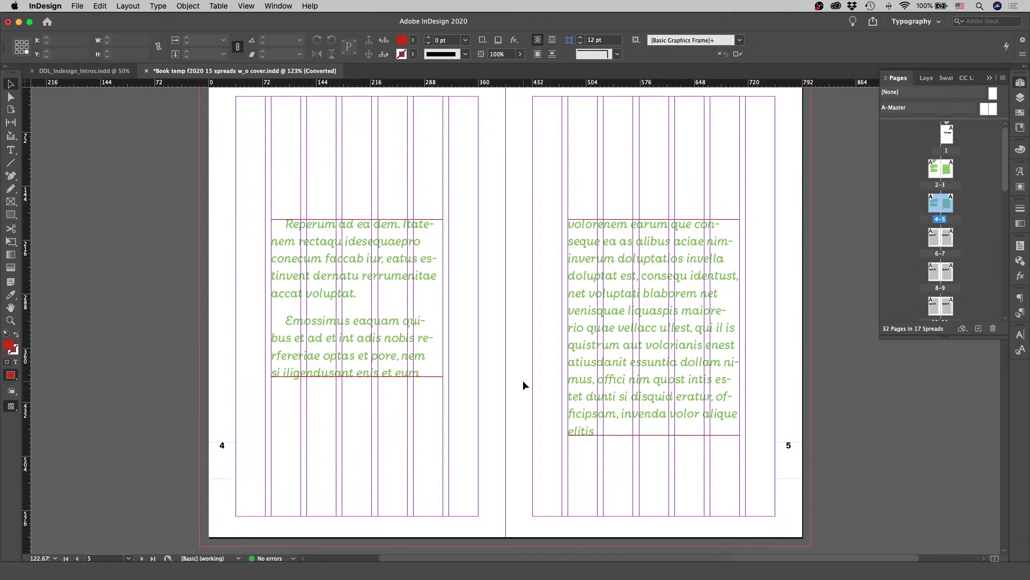
scroll(523, 385, up, 1)
key(w)
key(alt+Page_Up)
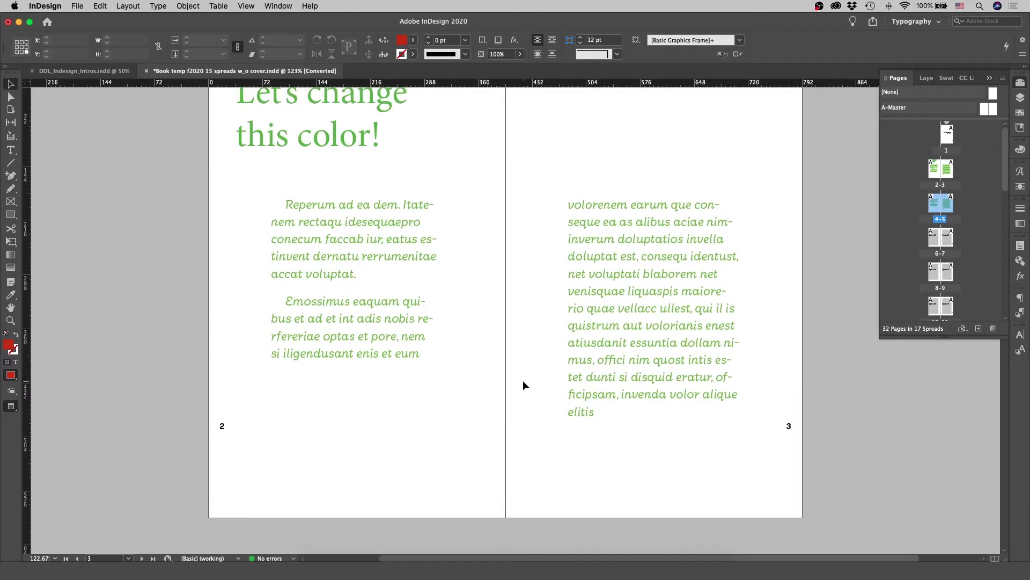
scroll(523, 384, down, 10)
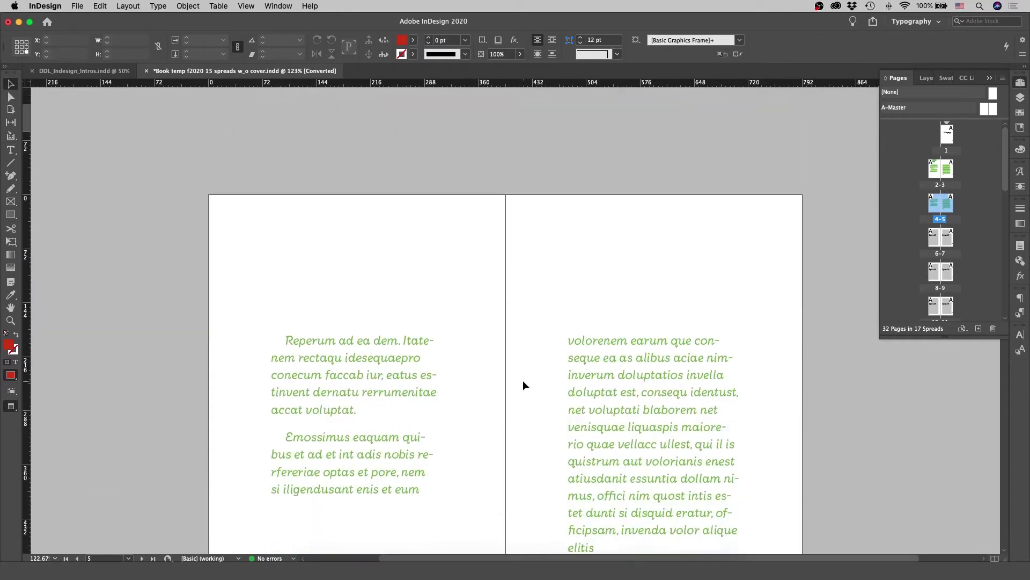
scroll(524, 384, up, 10)
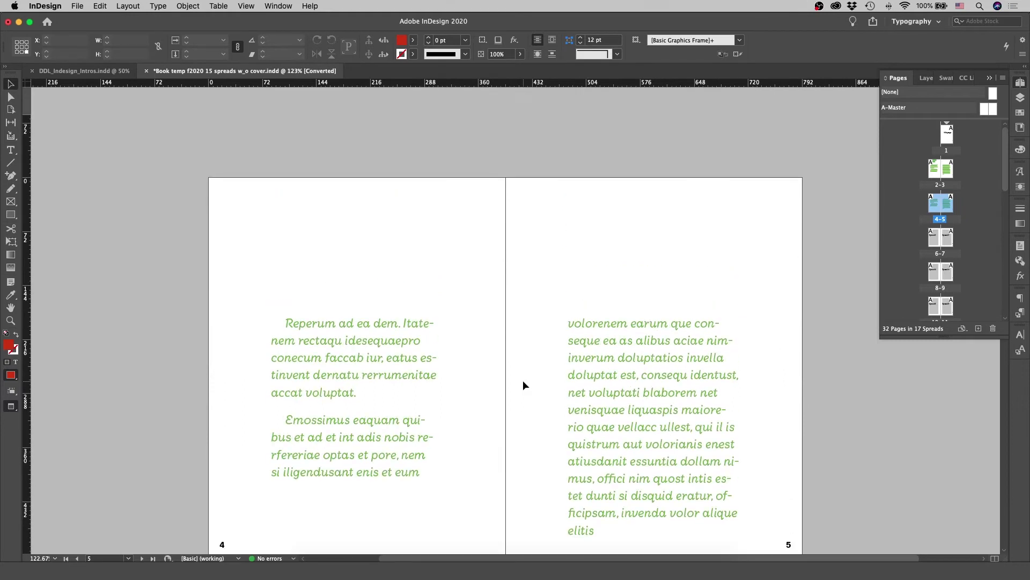
scroll(524, 381, up, 1)
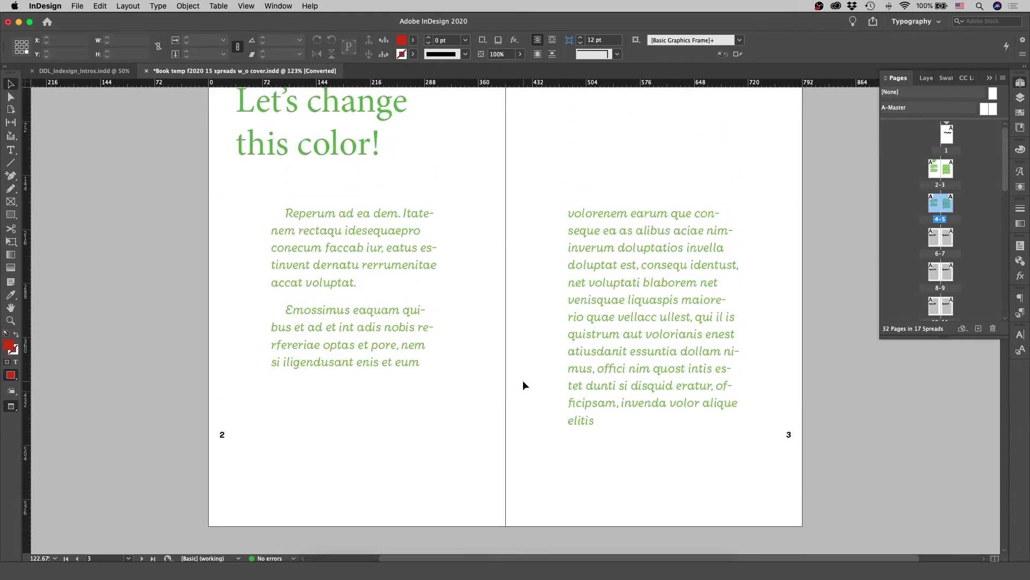
Step: Move the page 4 text frame up and toward the outer edge, and the page 5 frame down and outward
scroll(523, 384, down, 10)
drag(386, 302, 359, 232)
drag(722, 340, 733, 368)
key(w)
click(813, 329)
Step: Compare the text placement on pages 2–3 with that on pages 4–5
scroll(689, 261, up, 10)
scroll(689, 261, up, 3)
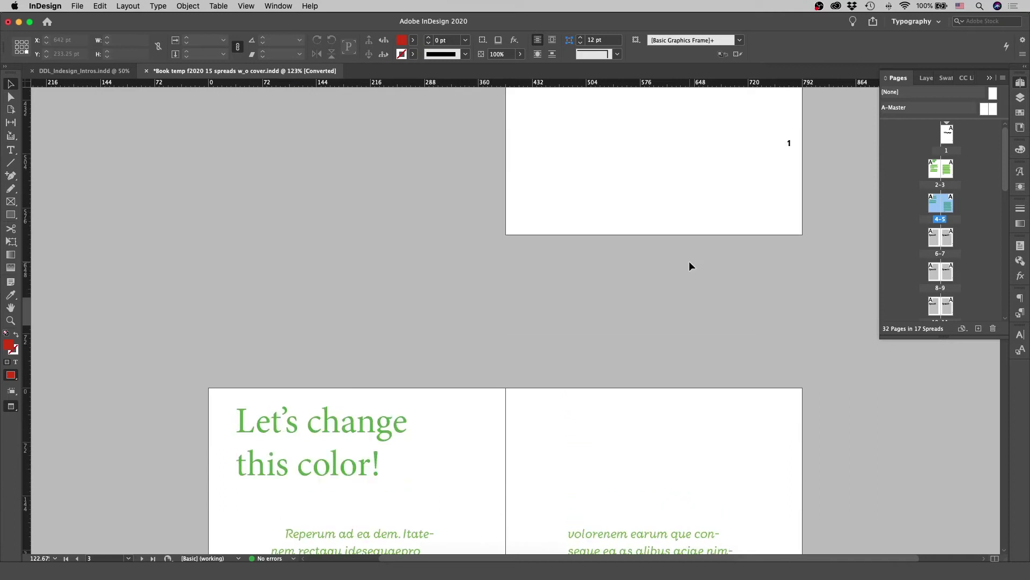
scroll(689, 261, down, 8)
scroll(689, 260, up, 5)
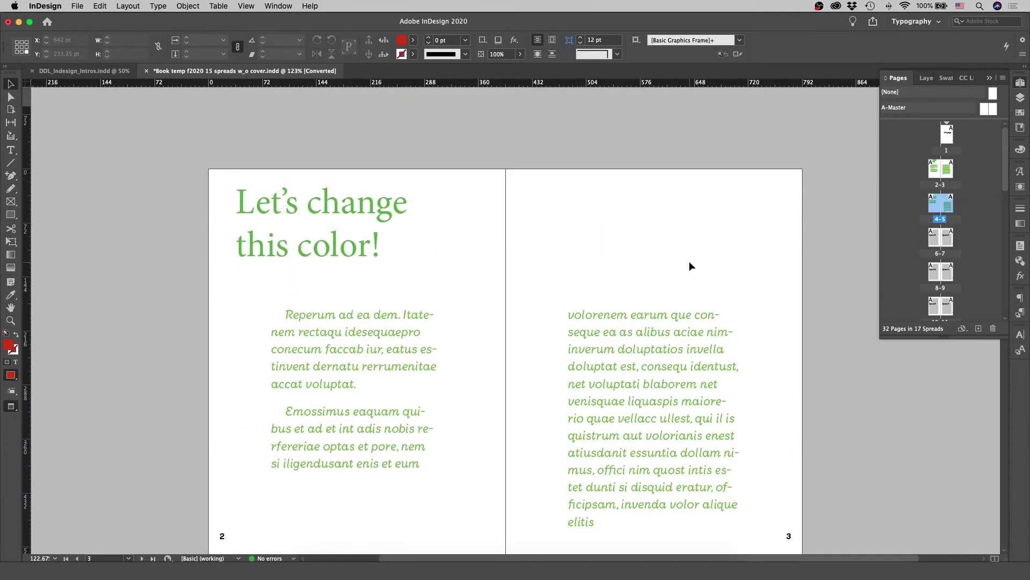
scroll(689, 260, down, 2)
scroll(689, 261, down, 6)
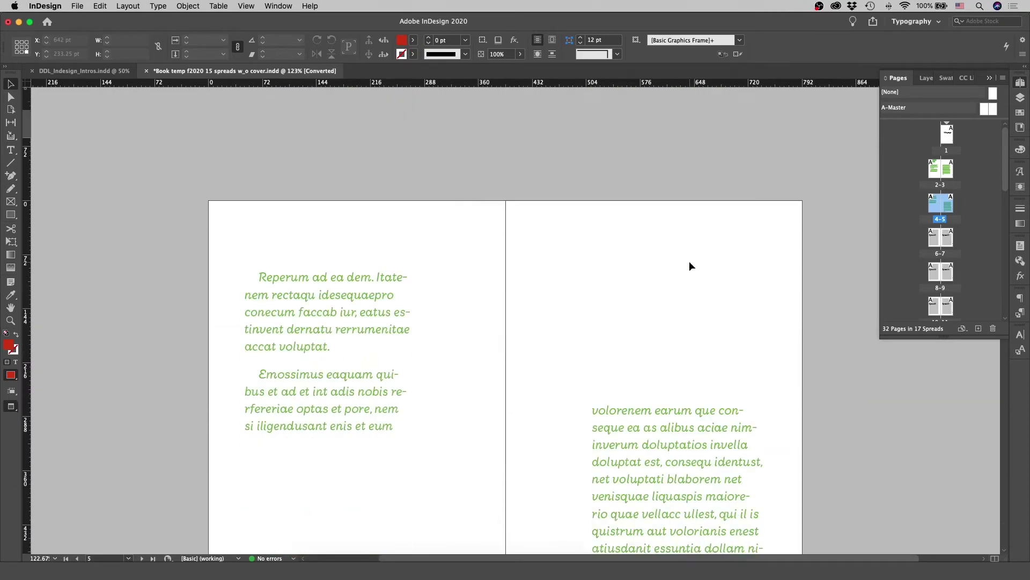
scroll(689, 262, down, 3)
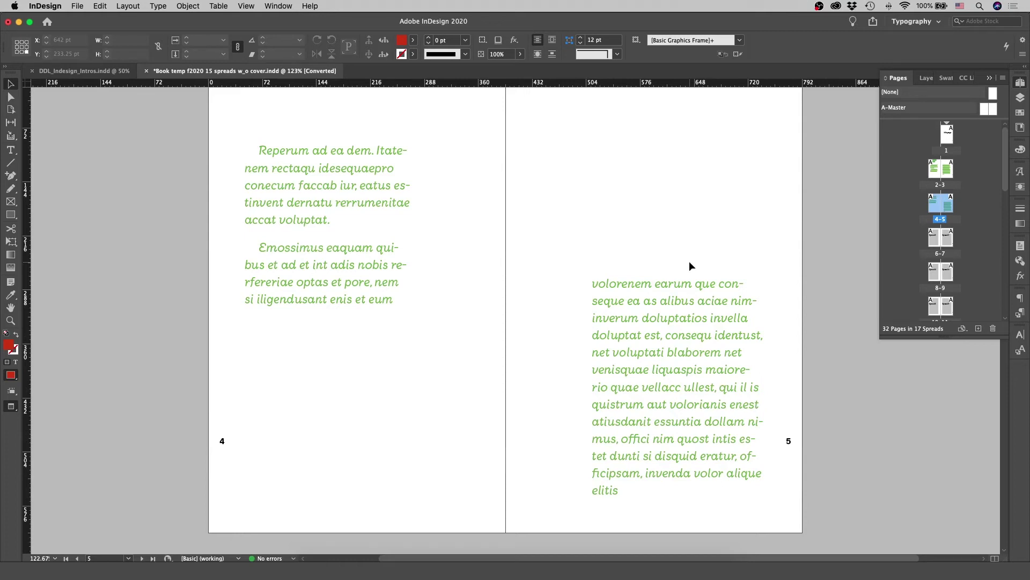
Step: Recolor all the body text in the linked frames on pages 4–5 to black
scroll(689, 261, up, 8)
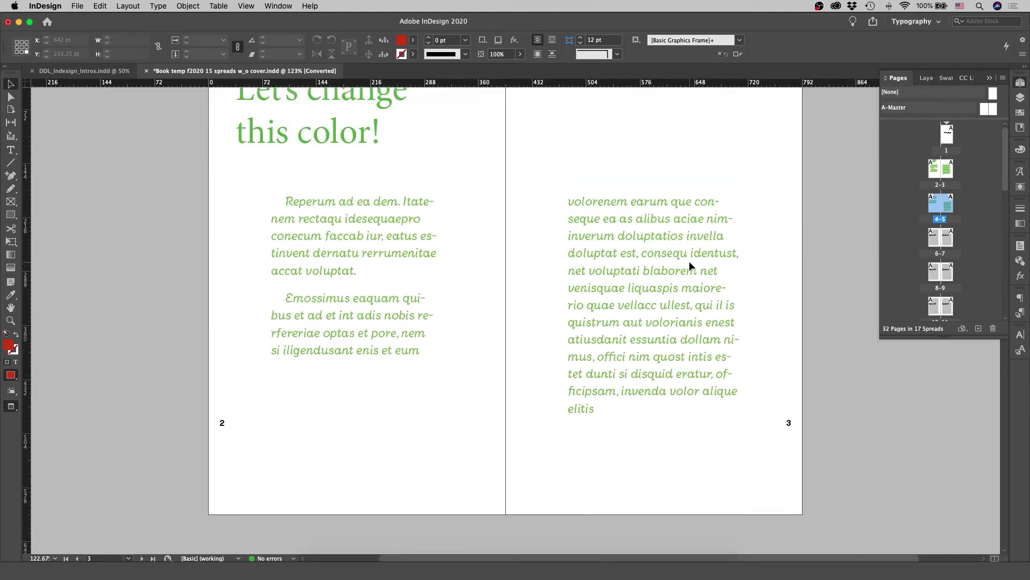
scroll(689, 260, down, 8)
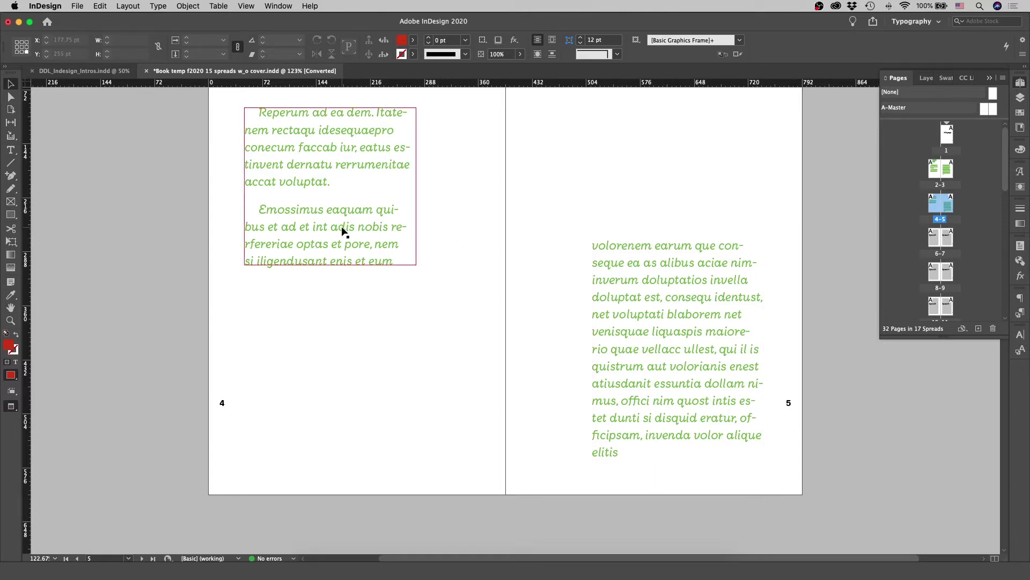
scroll(357, 232, up, 6)
scroll(356, 234, up, 3)
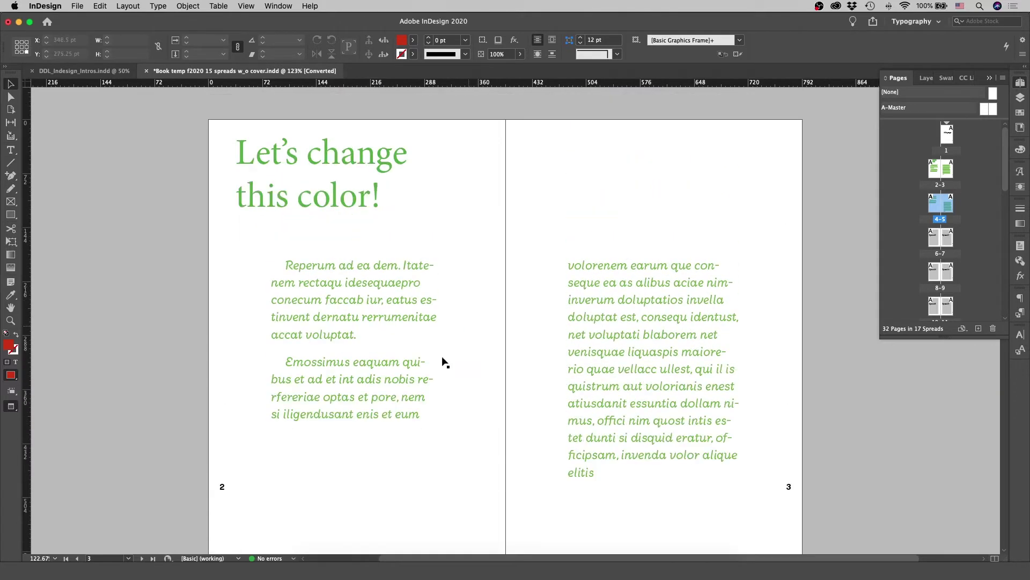
scroll(555, 318, down, 8)
click(323, 253)
triple_click(323, 253)
key(super+a)
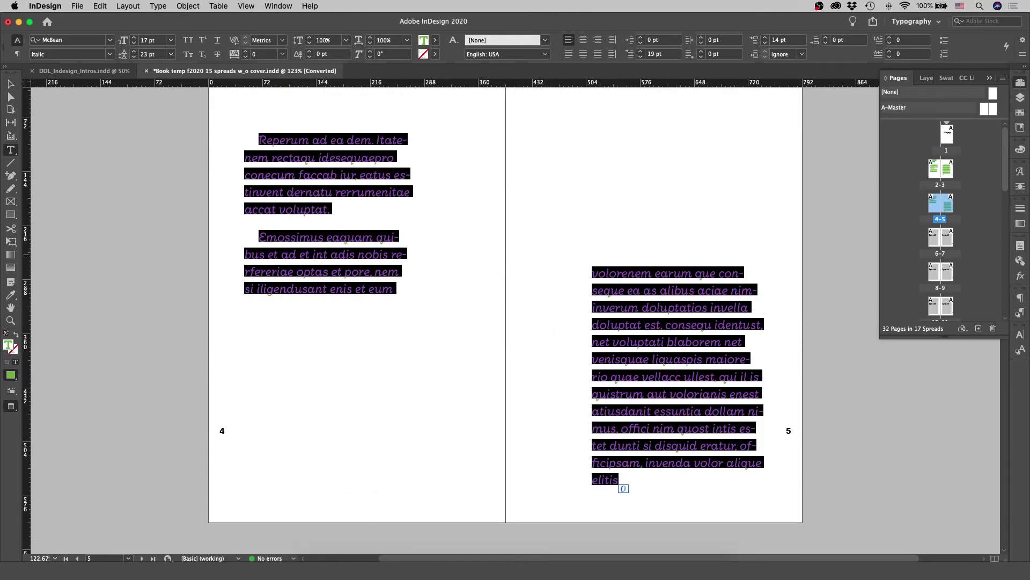
double_click(7, 346)
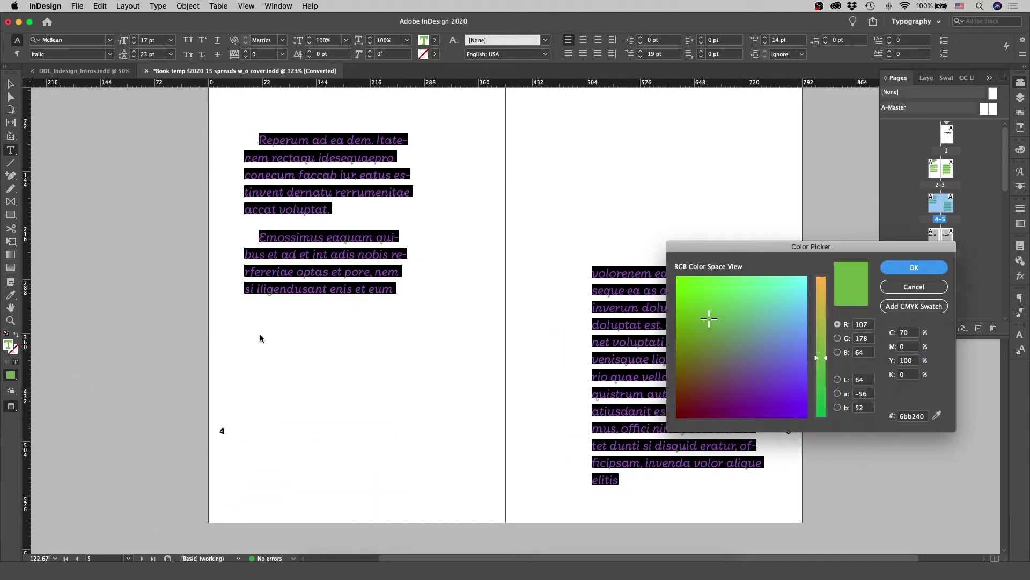
drag(694, 359, 657, 421)
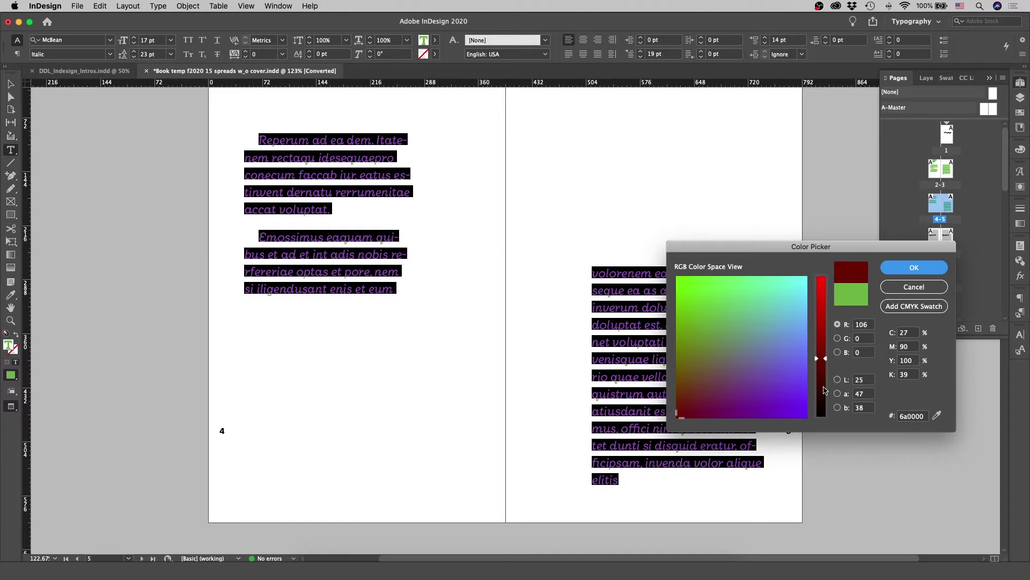
click(822, 404)
click(913, 267)
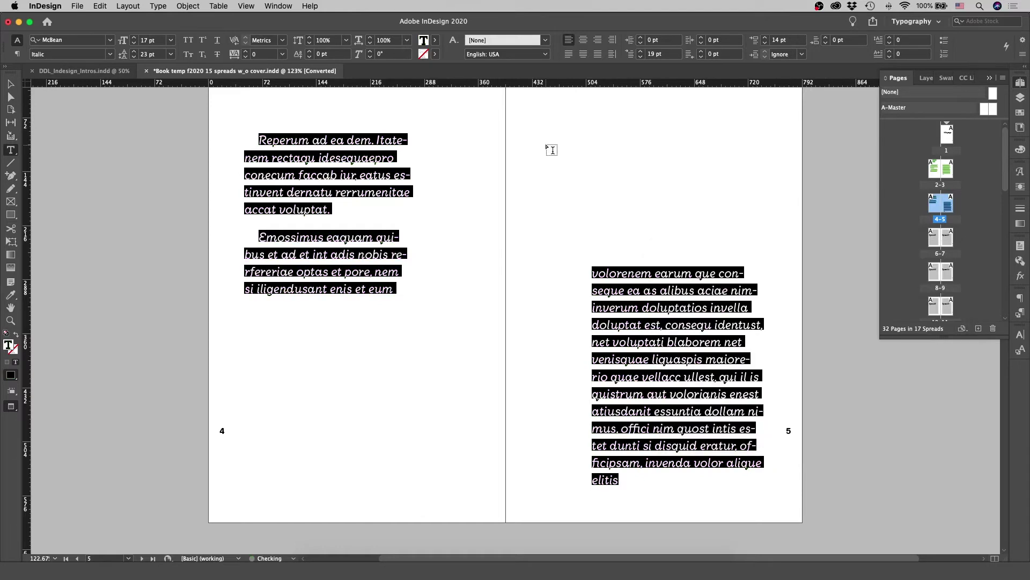
Step: Set the selected body text on pages 4–5 to the Spectral font in the Regular style
click(110, 41)
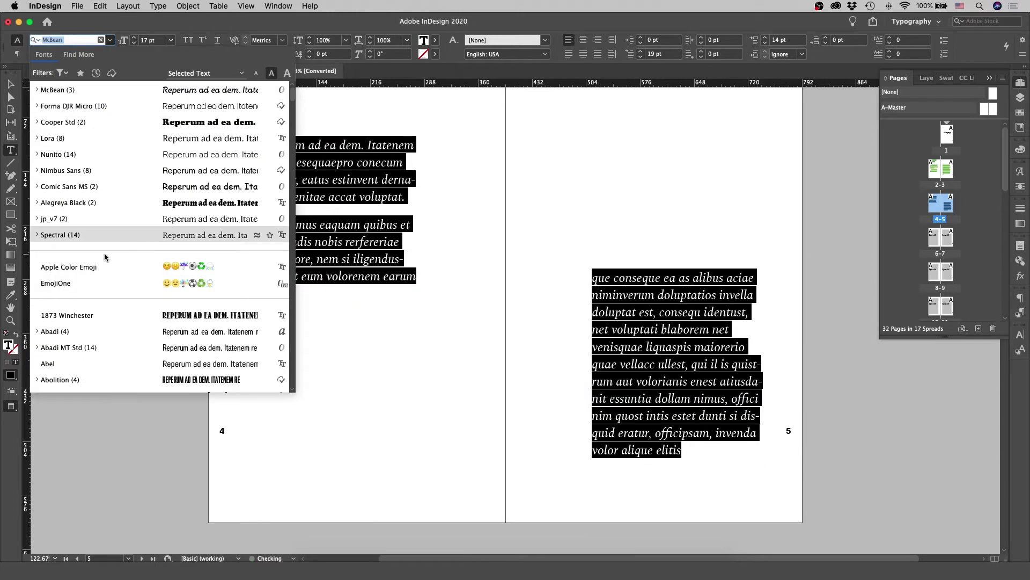
click(109, 236)
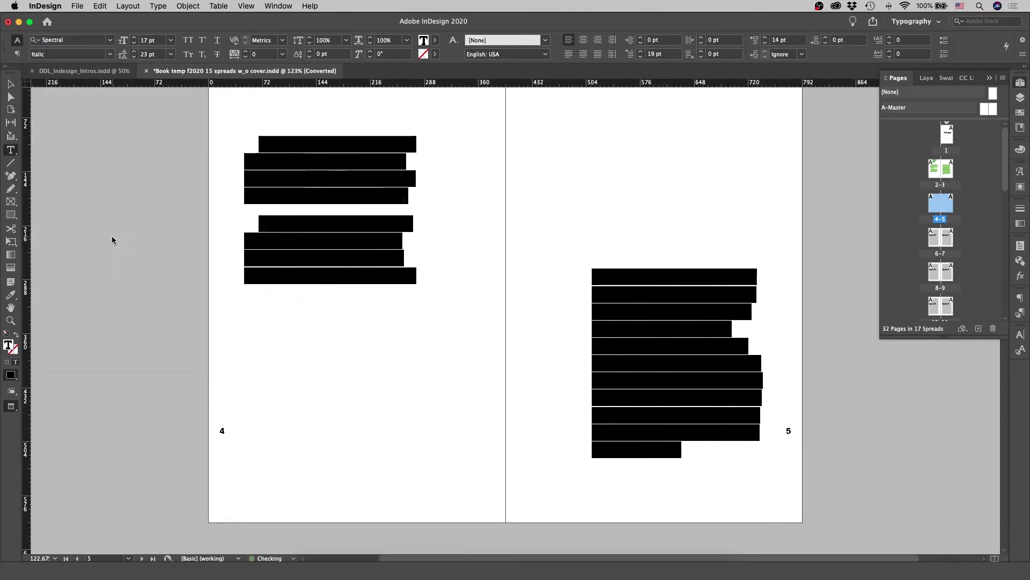
click(116, 52)
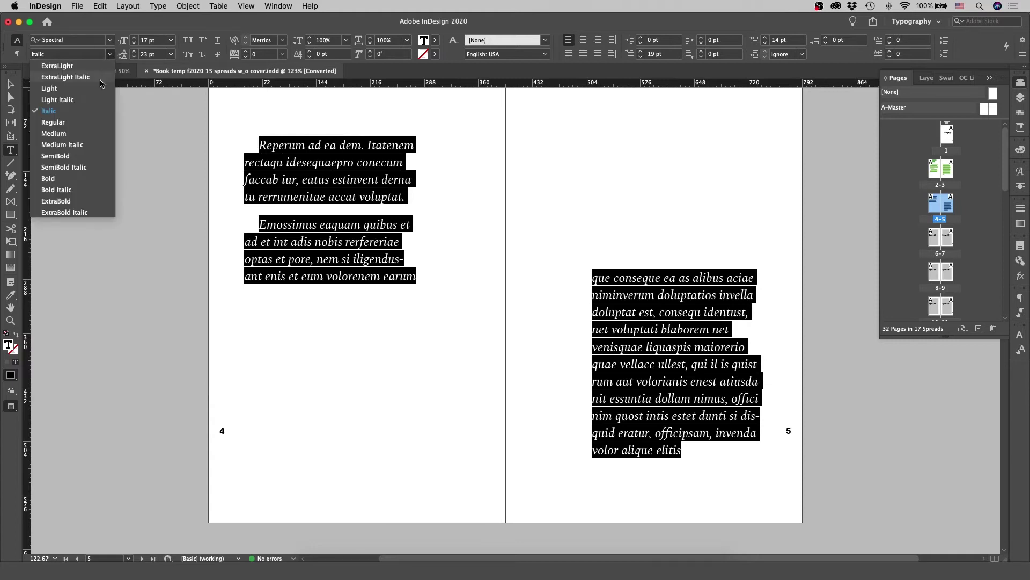
click(66, 123)
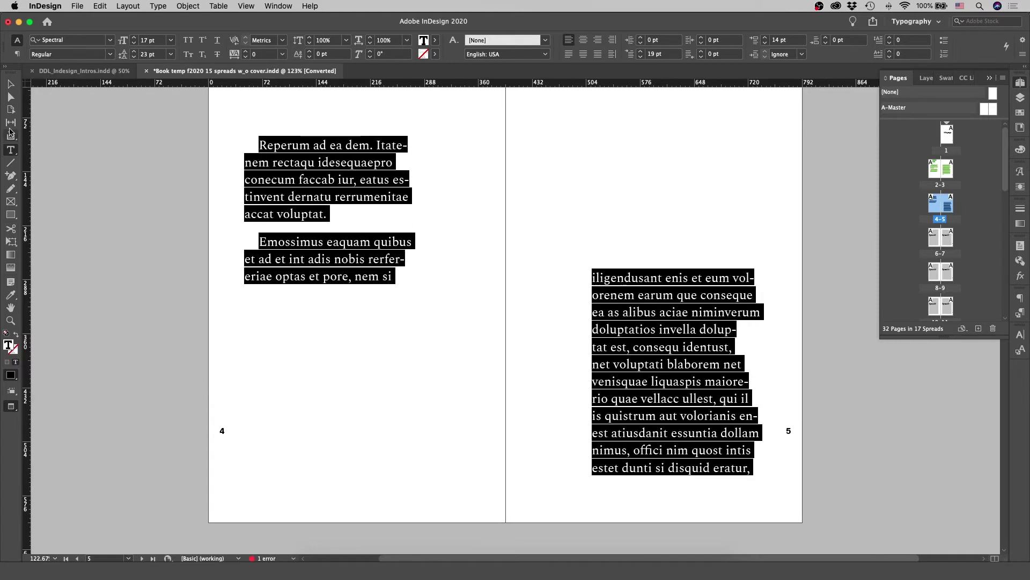
click(10, 84)
click(209, 316)
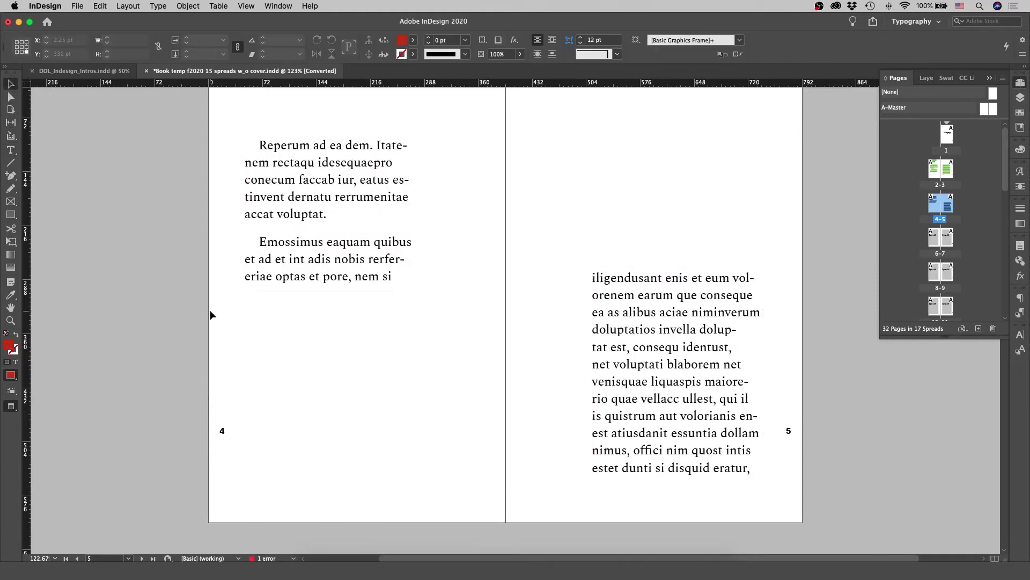
Step: Move the text frames on pages 4 and 5 back to match the placement on pages 2–3 and preview the spread
scroll(210, 315, up, 10)
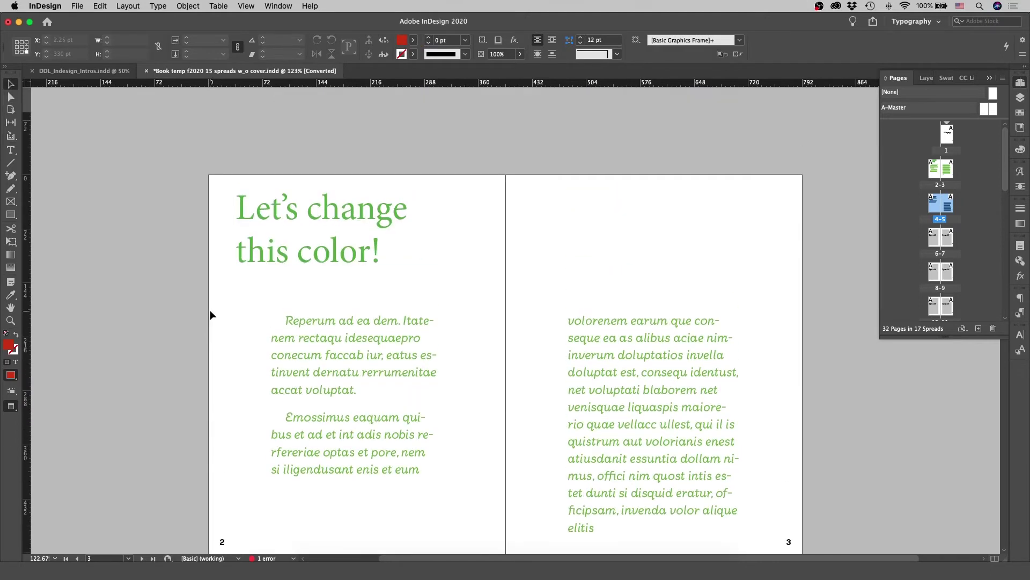
scroll(210, 314, down, 10)
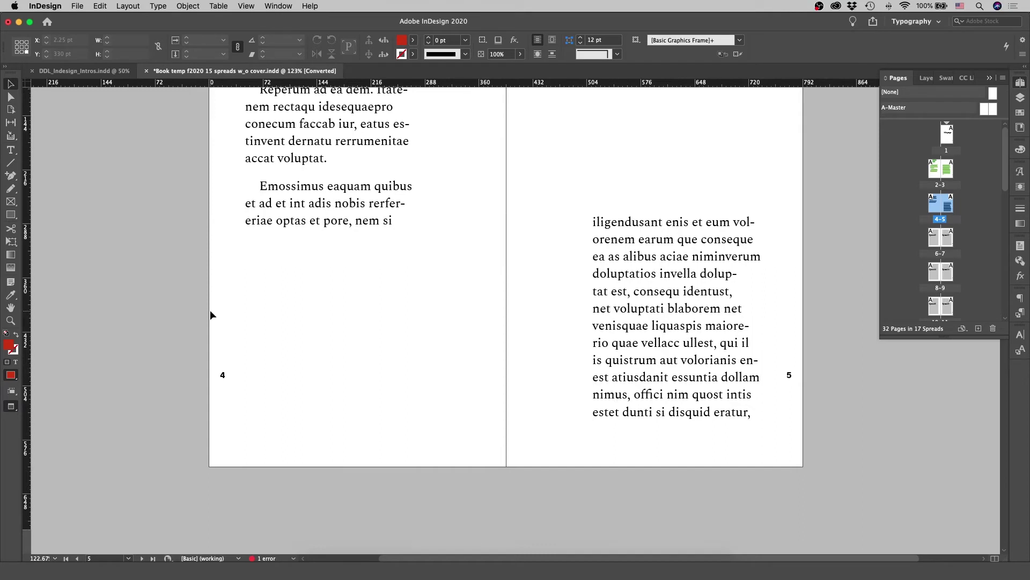
scroll(210, 314, up, 3)
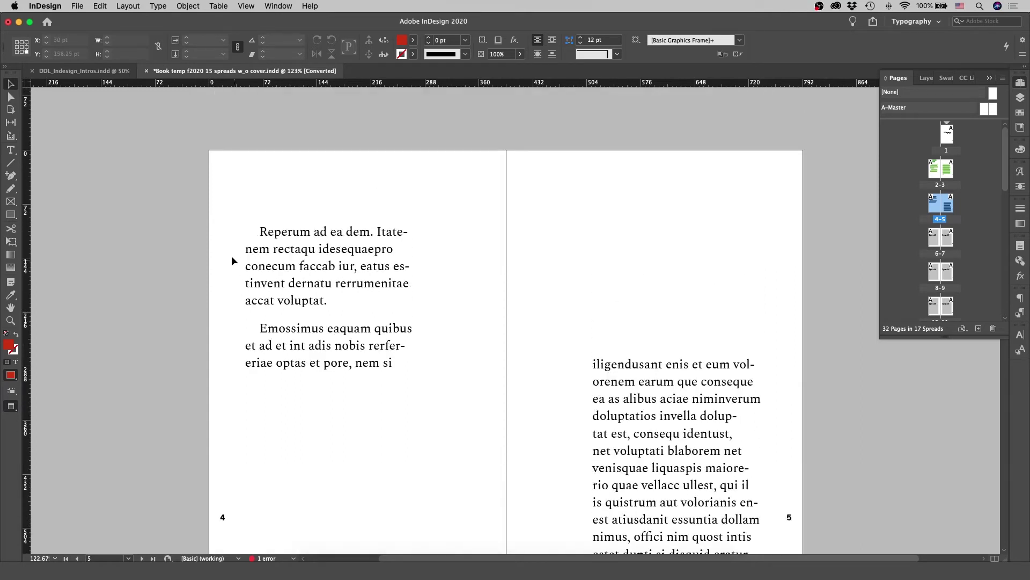
scroll(233, 257, up, 8)
scroll(232, 258, down, 10)
key(w)
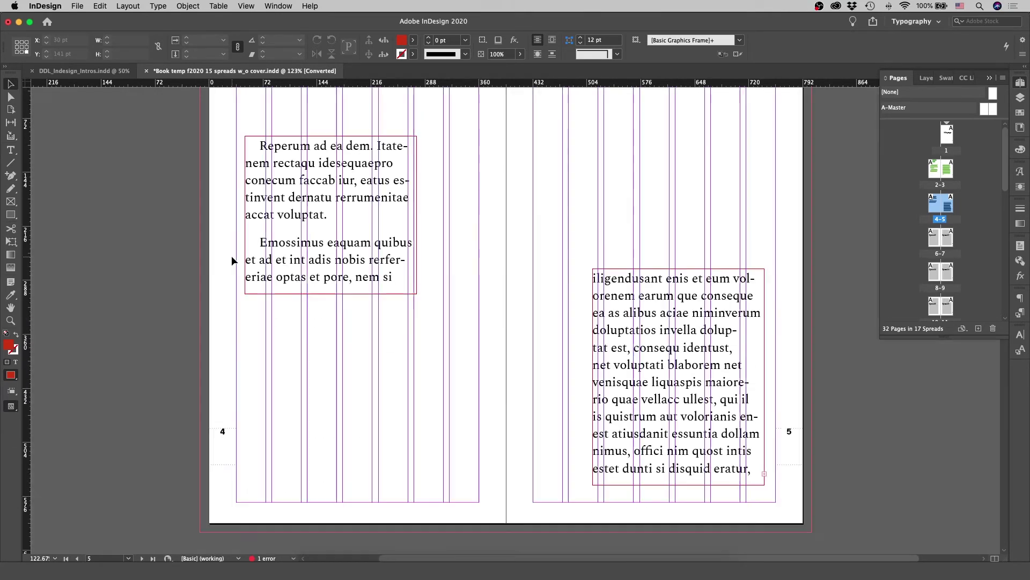
drag(260, 248, 351, 327)
drag(649, 338, 606, 238)
click(519, 275)
key(w)
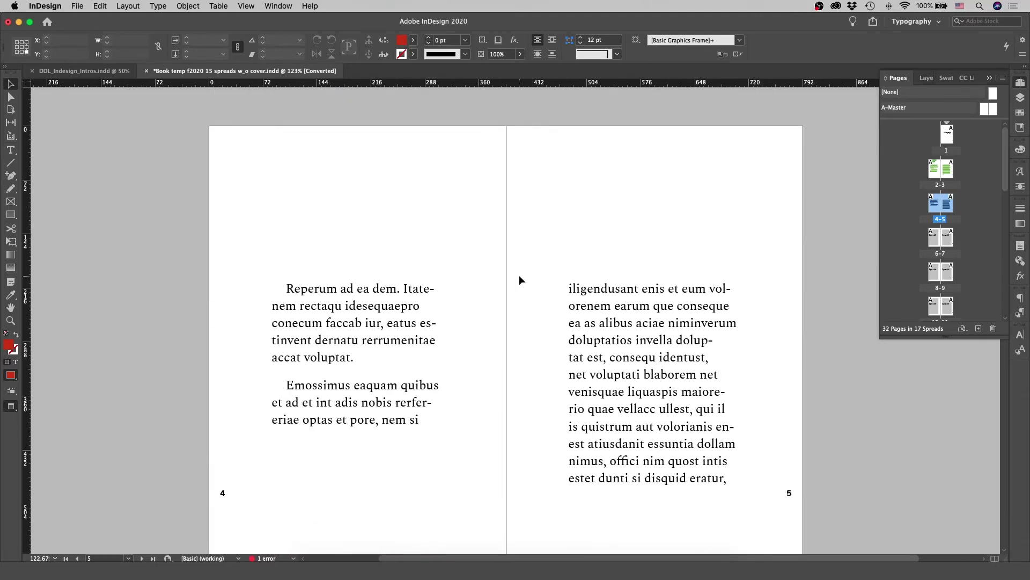
Step: Compare the restyled text on pages 4–5 with the green text on pages 2–3
scroll(519, 280, down, 5)
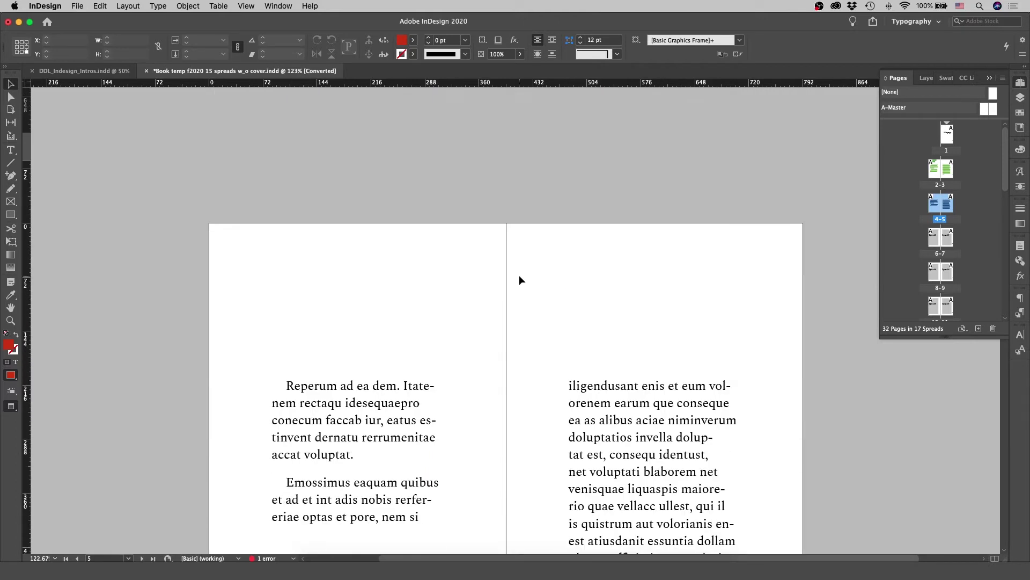
scroll(520, 280, down, 3)
scroll(520, 280, down, 4)
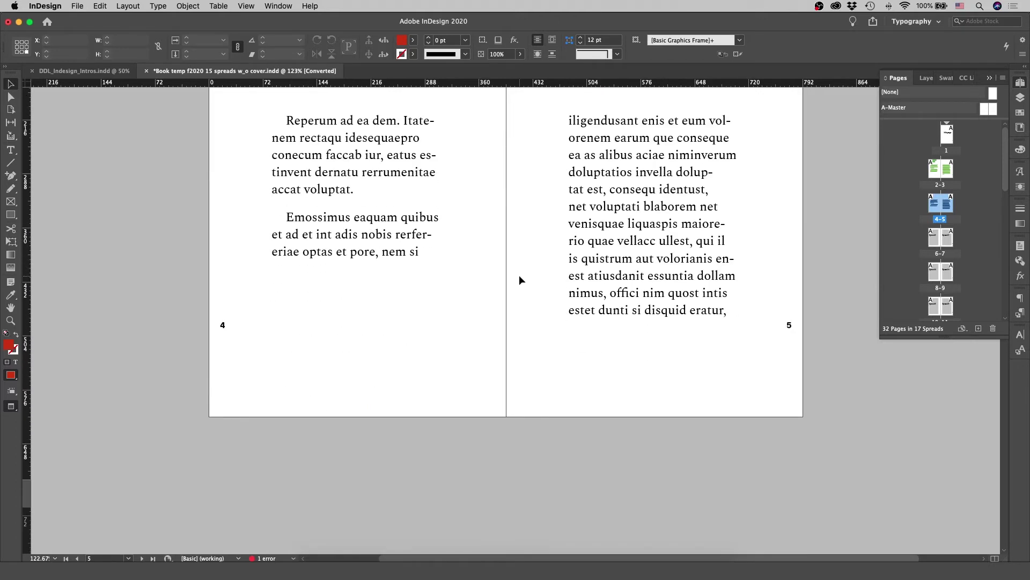
scroll(762, 325, up, 2)
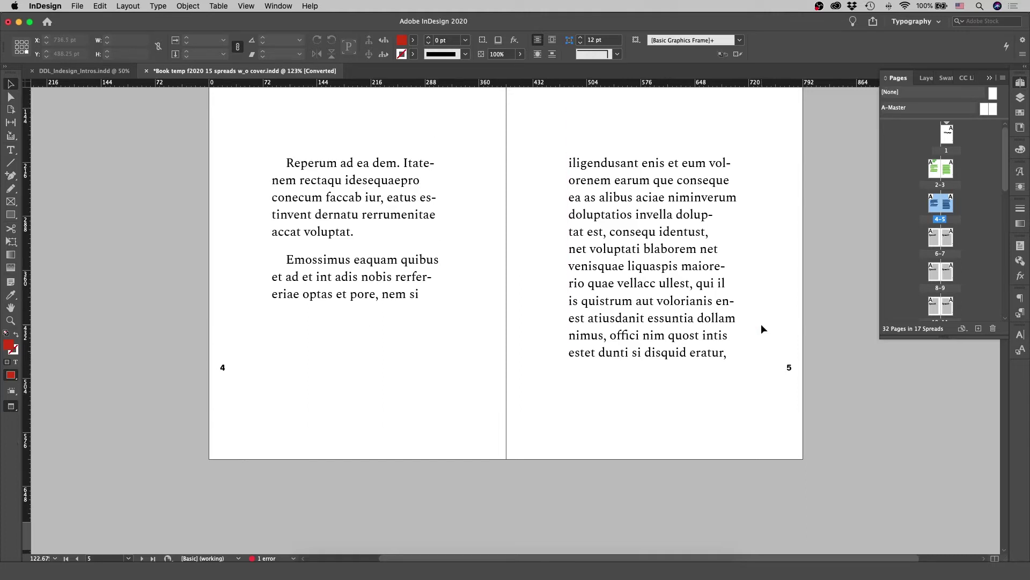
scroll(761, 323, up, 10)
scroll(761, 328, down, 15)
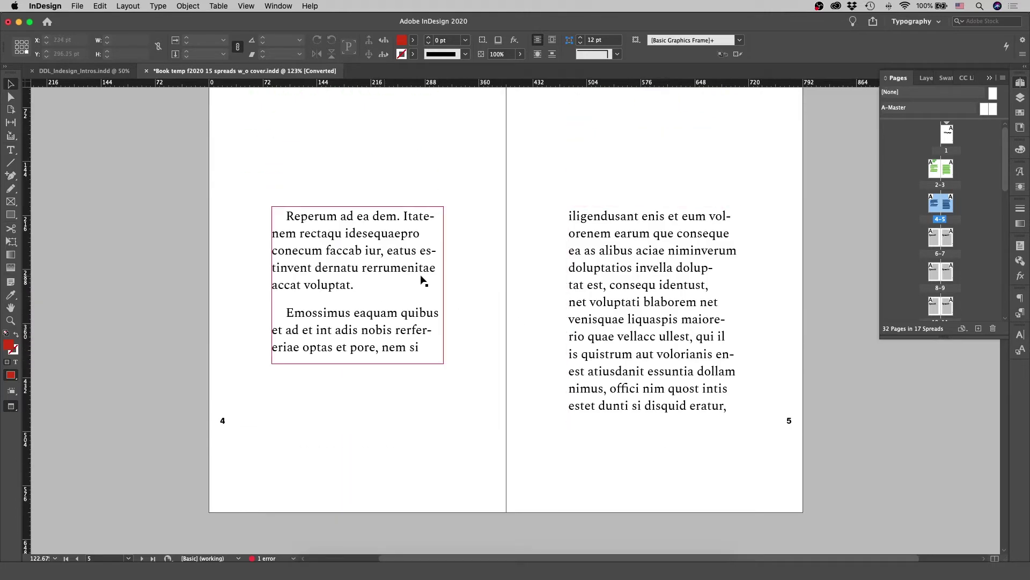
scroll(500, 290, up, 10)
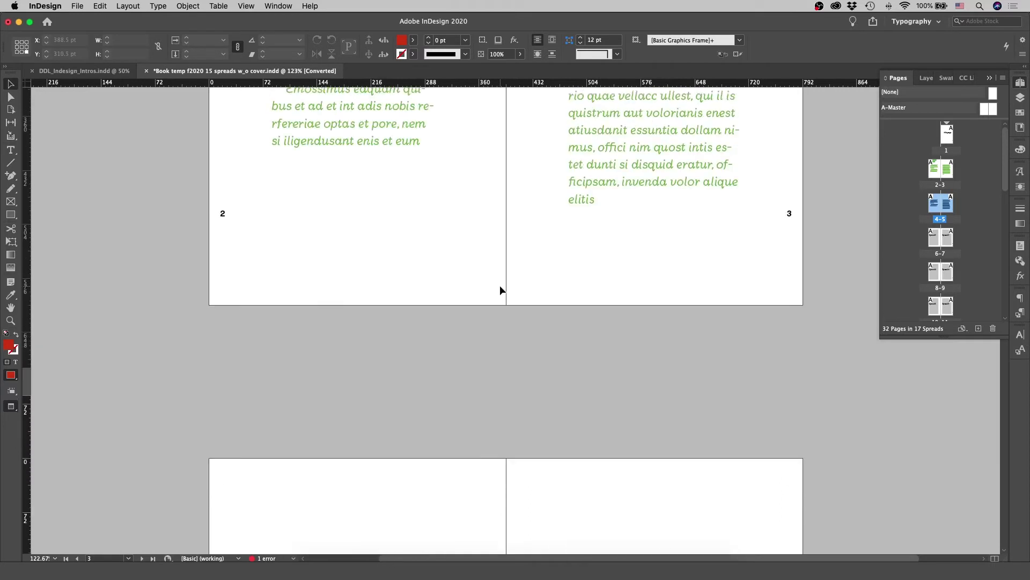
Step: Set all the body text on pages 4–5 to 11 pt with 14 pt leading
scroll(500, 290, down, 8)
double_click(349, 365)
key(super+a)
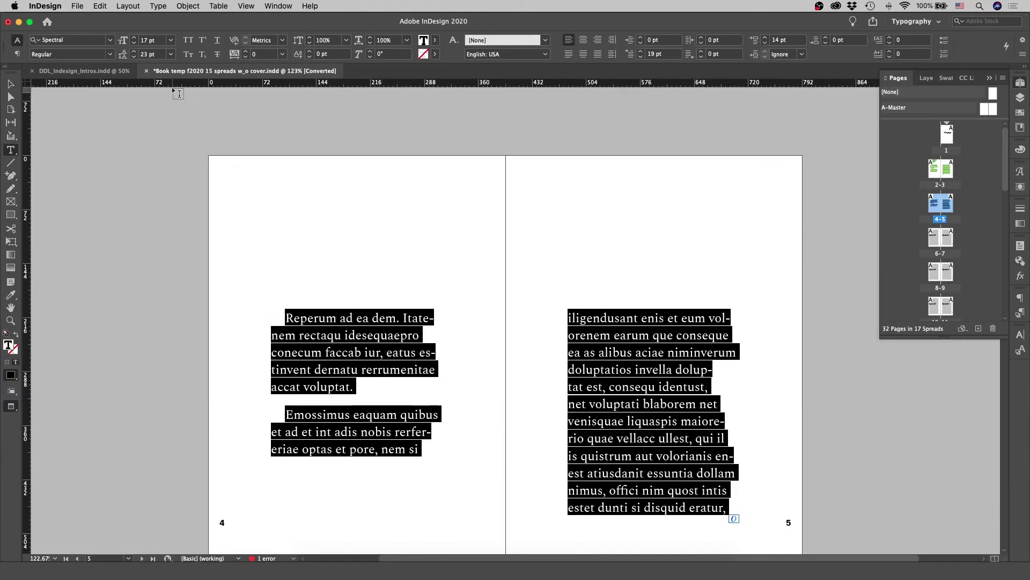
click(170, 41)
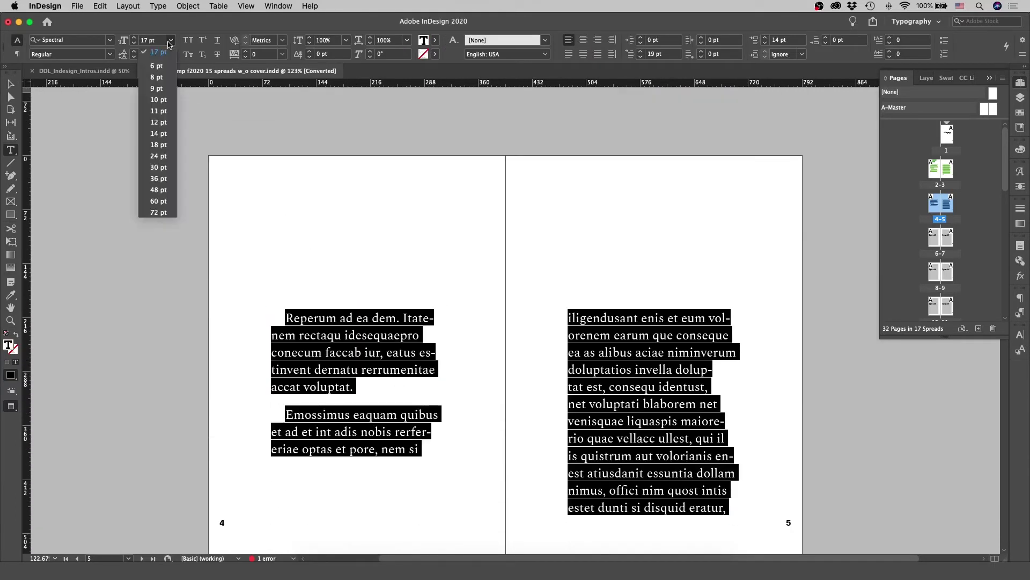
click(158, 111)
click(170, 54)
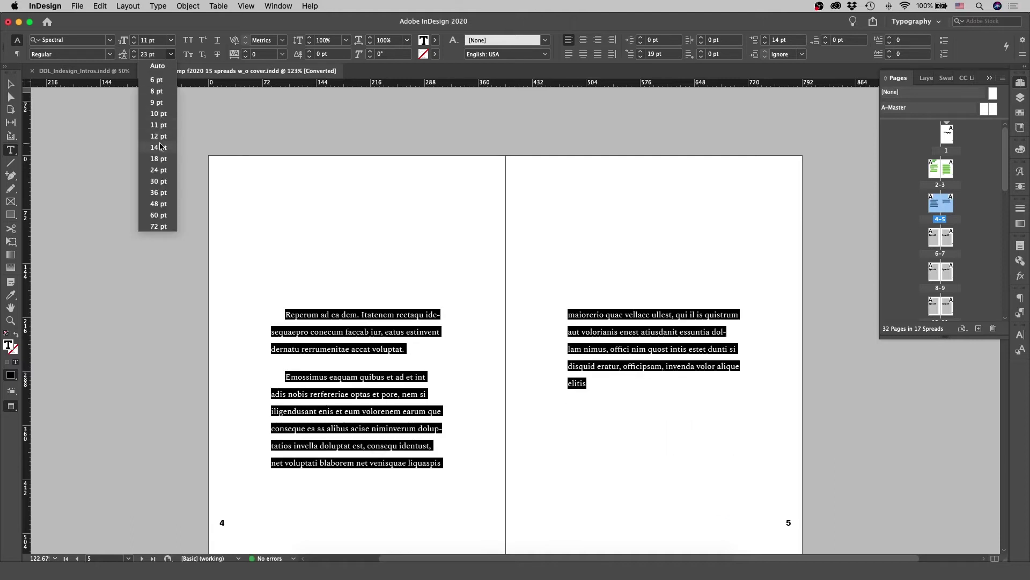
click(161, 143)
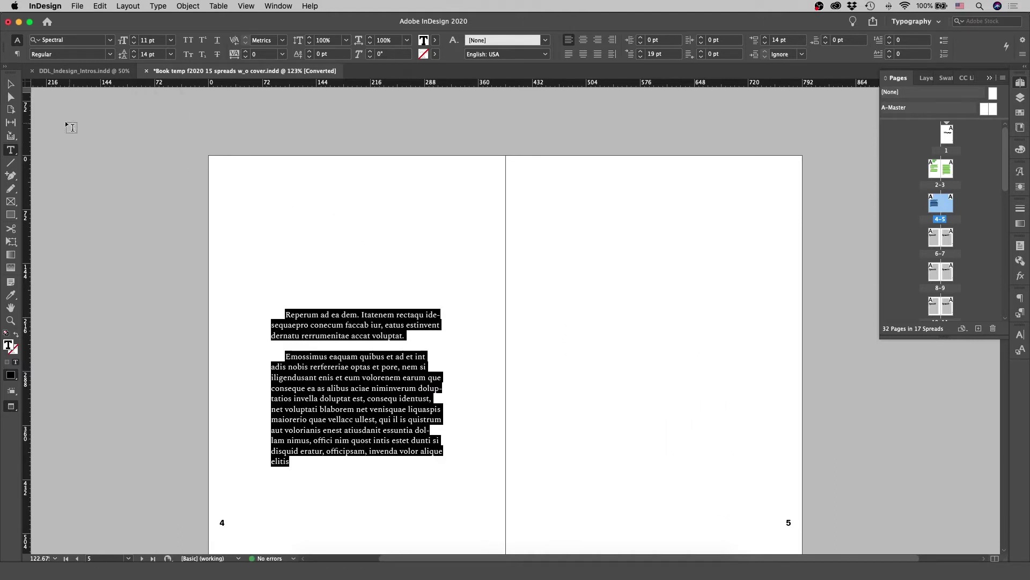
click(10, 85)
click(418, 275)
Step: Show the layout guides and narrow the page 4 text frame to two grid columns
key(w)
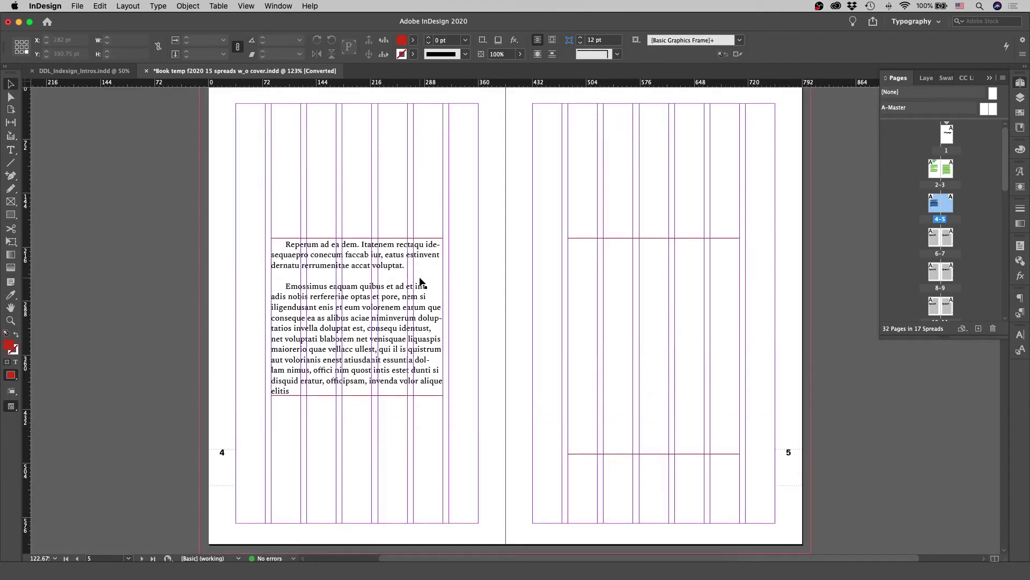
click(394, 285)
drag(394, 284, 336, 292)
Step: Move the page 5 text frame beside the page 4 frame, resize it to about 134 by 224 pt, and preview the spread
drag(658, 265, 430, 263)
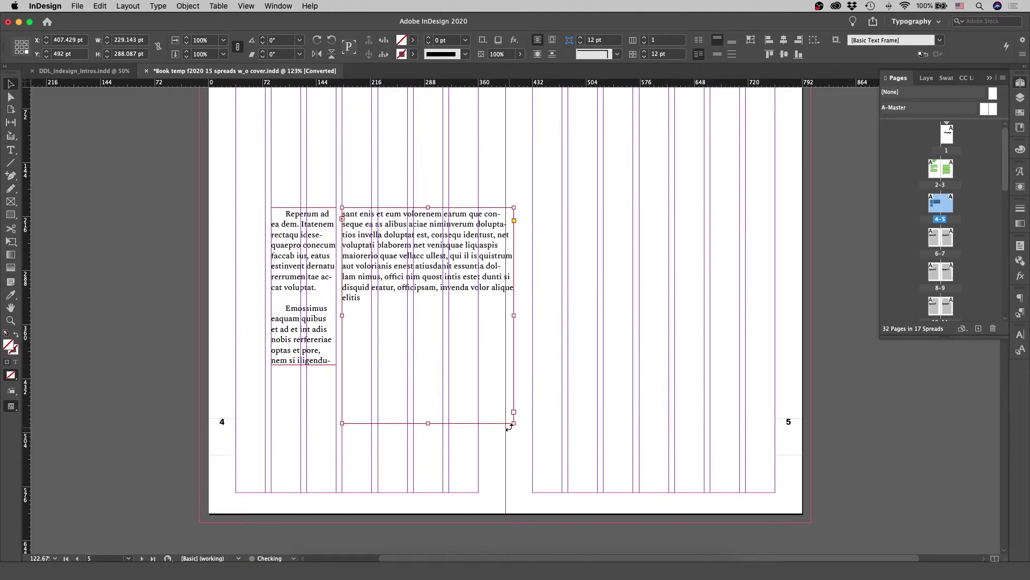
drag(514, 423, 443, 374)
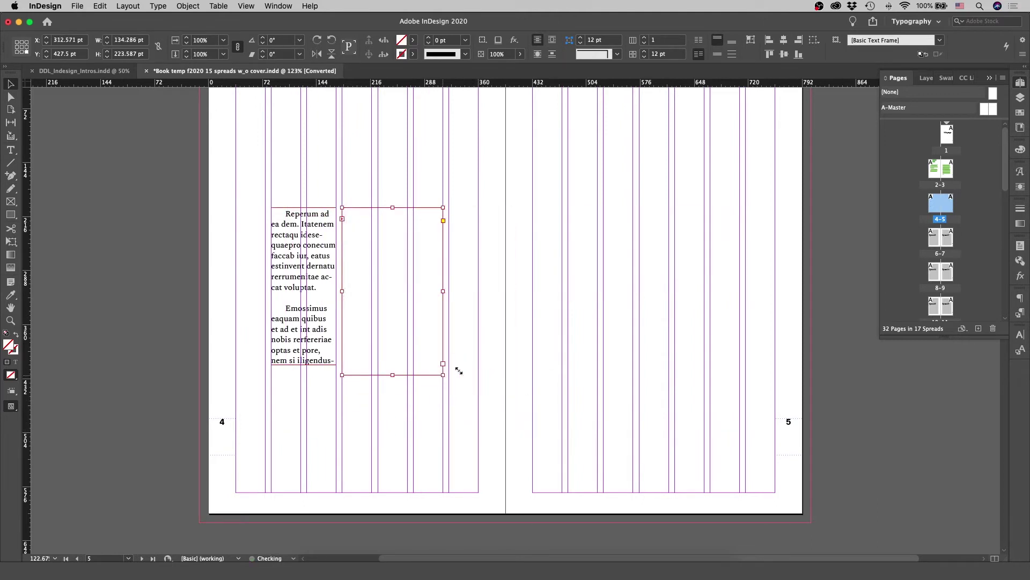
click(564, 289)
key(w)
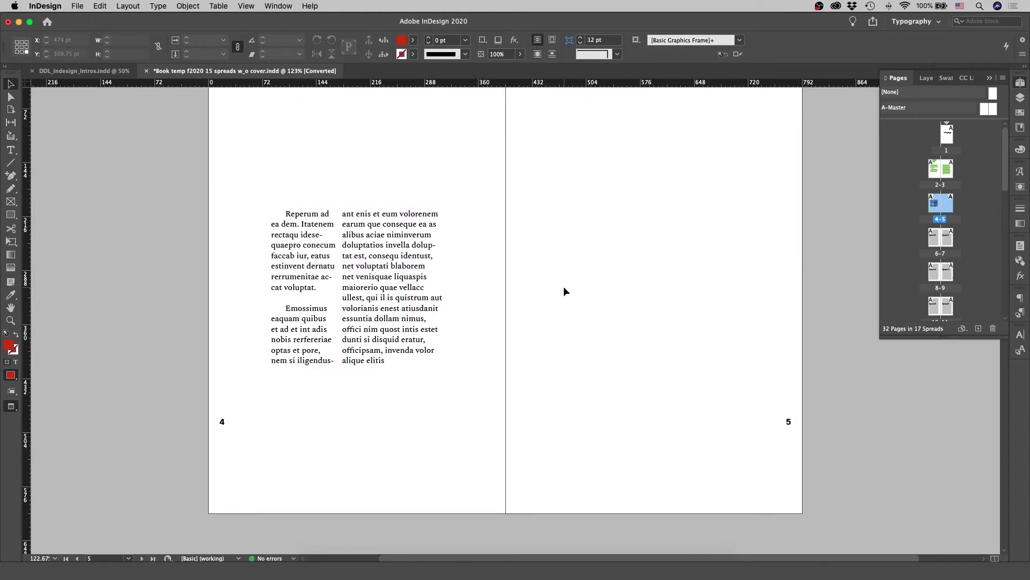
Step: Compare the small side-by-side text columns on page 4 with the large text layout on pages 2–3
key(Page_Up)
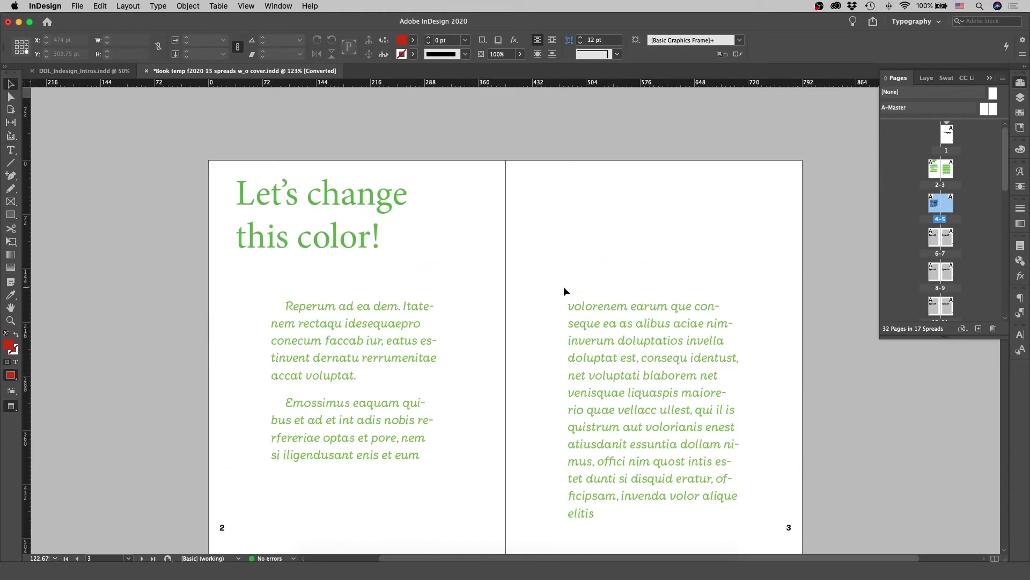
scroll(564, 285, down, 2)
key(Page_Down)
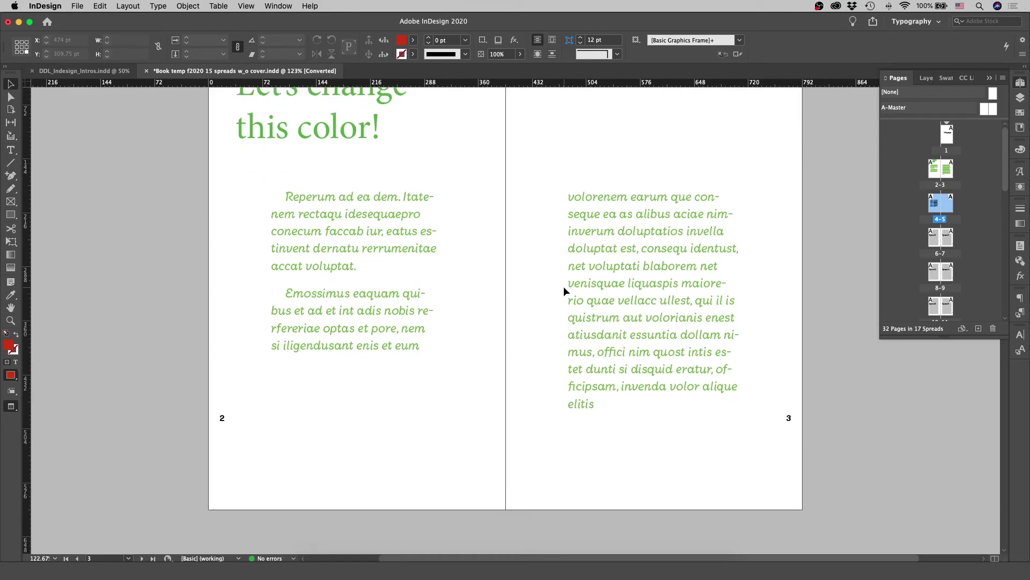
key(Page_Up)
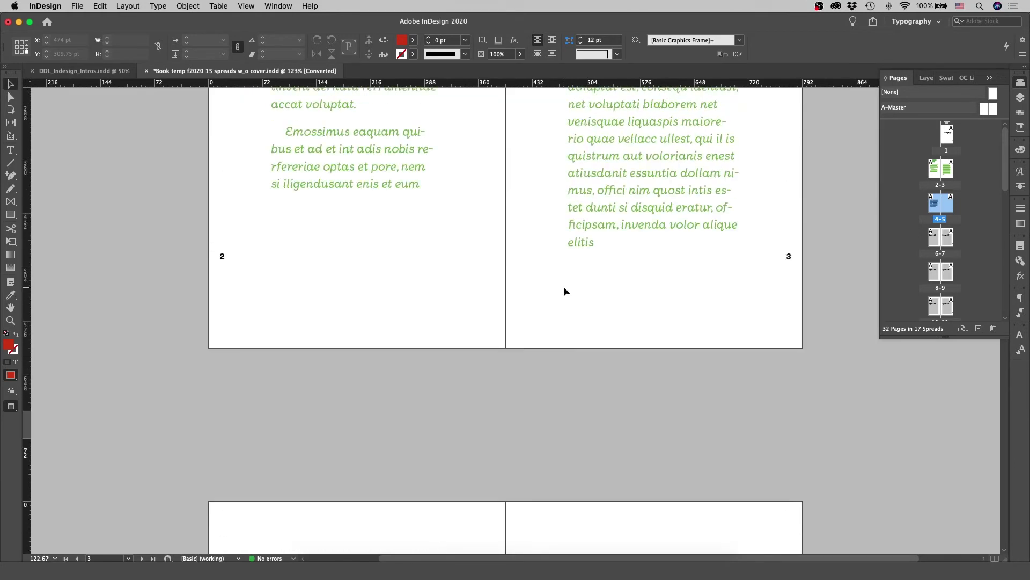
key(Page_Down)
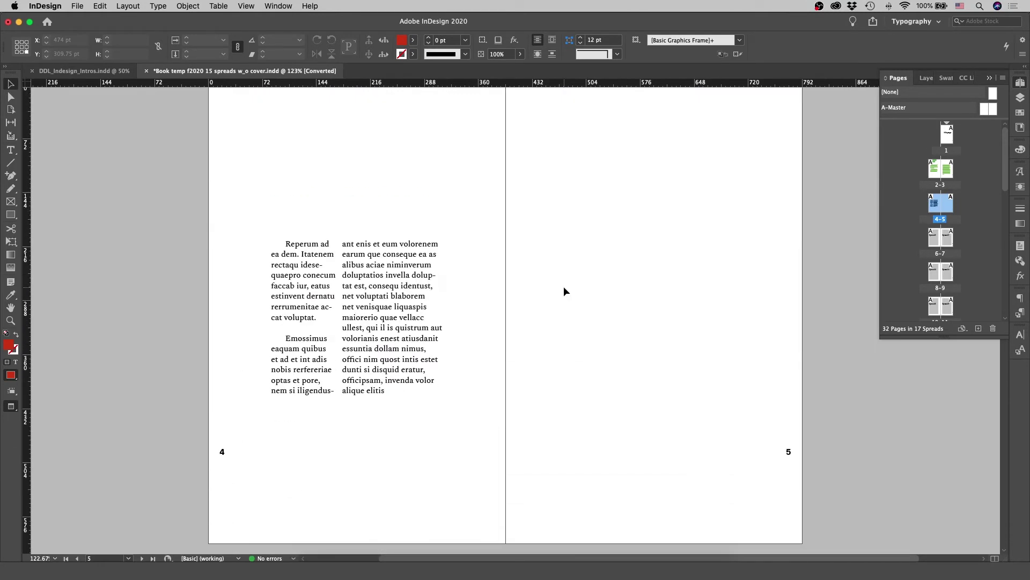
Step: Draw a red rectangle about 229 by 292 pt across the five middle grid columns of page 5 and preview the spread
key(w)
key(m)
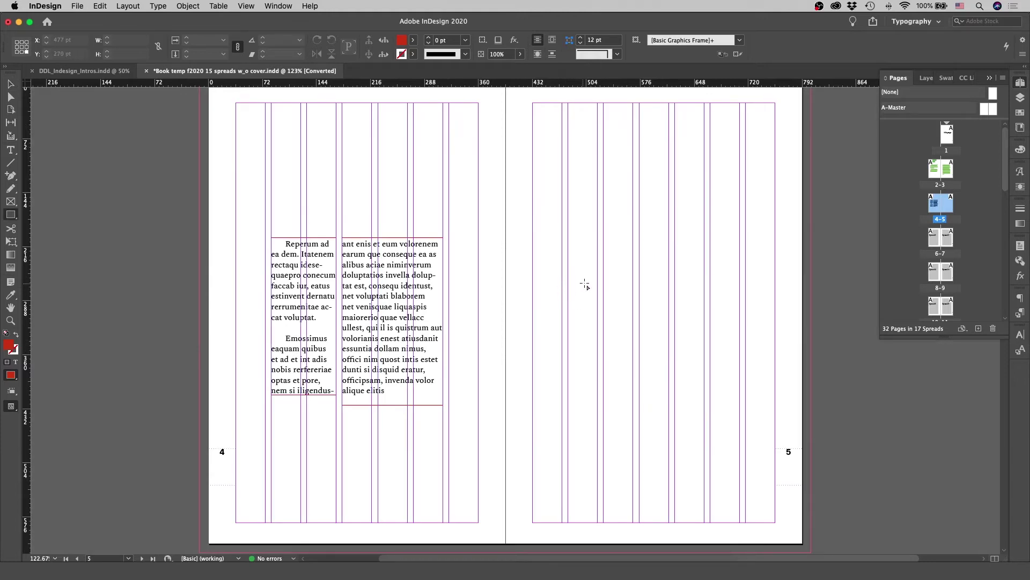
drag(568, 203, 740, 420)
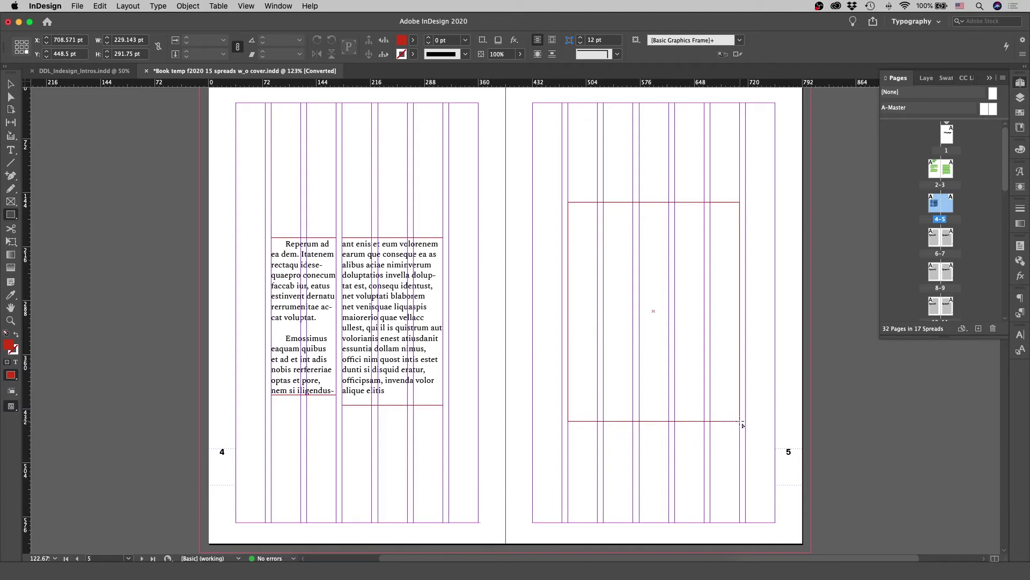
click(11, 85)
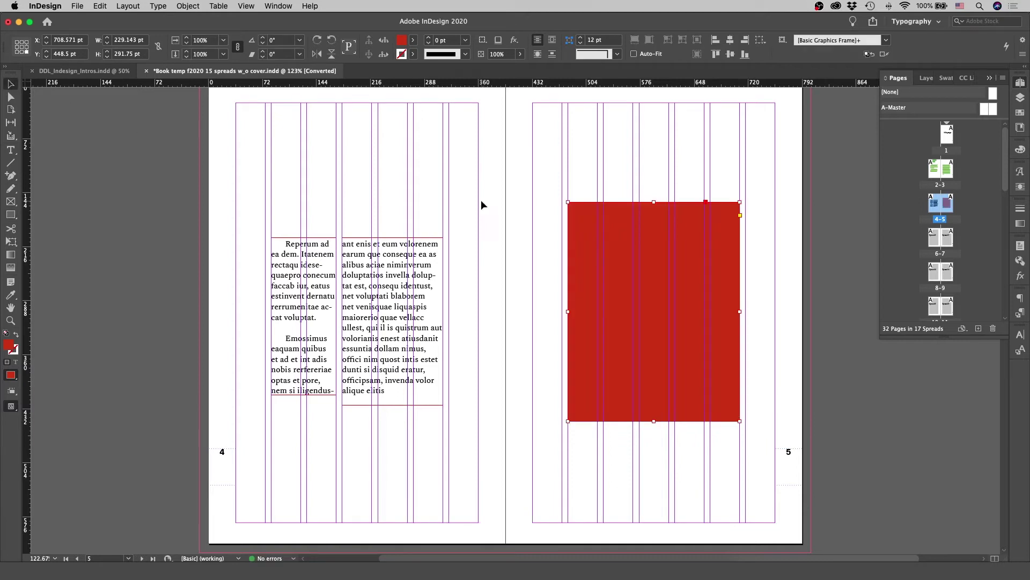
click(498, 202)
key(w)
Step: Rearrange page 4 with the red rectangle shortened in the upper-left margin corner and the wider text column raised against the right margin
scroll(498, 204, up, 10)
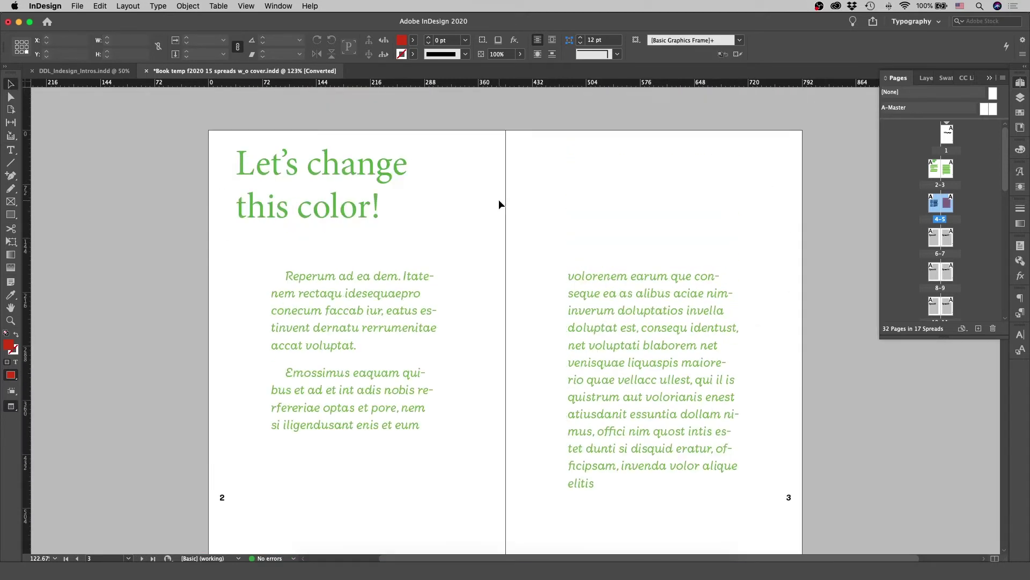
scroll(499, 204, down, 2)
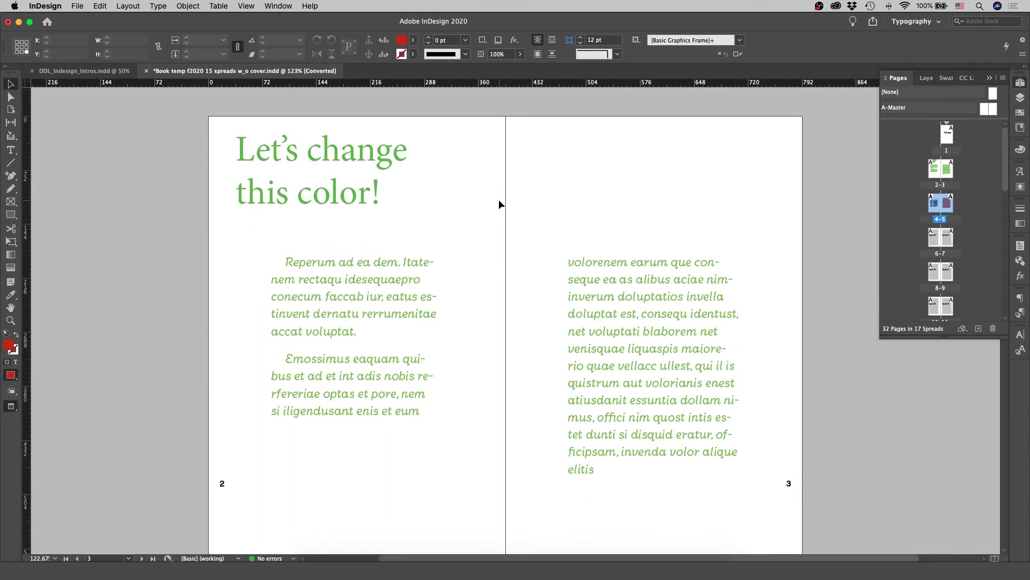
key(w)
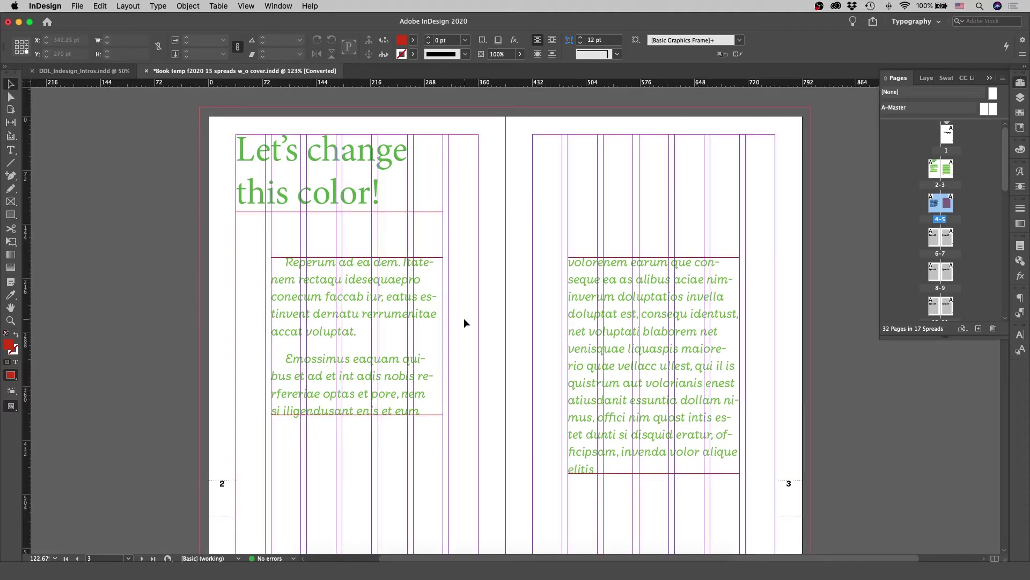
scroll(527, 317, down, 10)
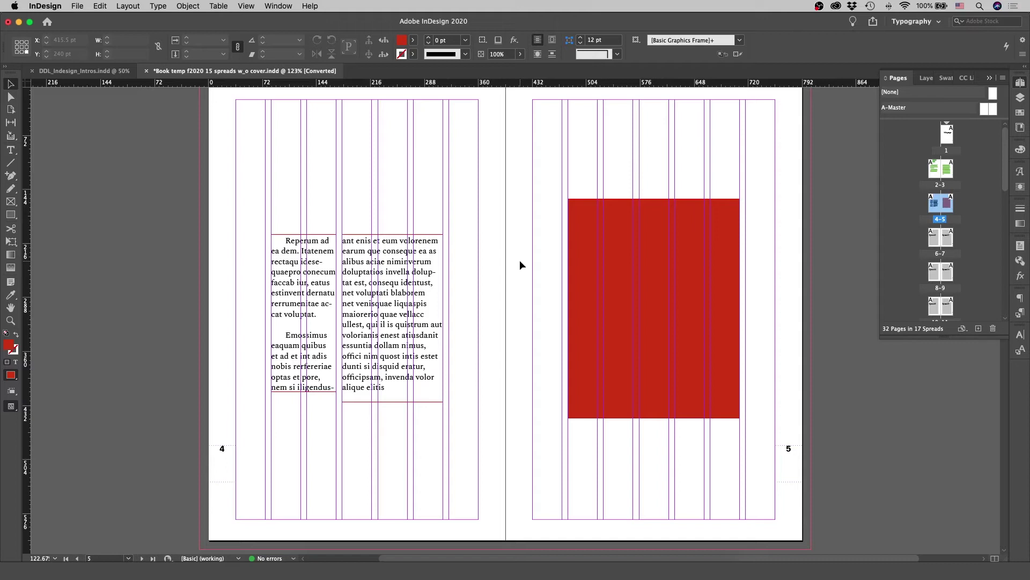
drag(660, 279, 328, 180)
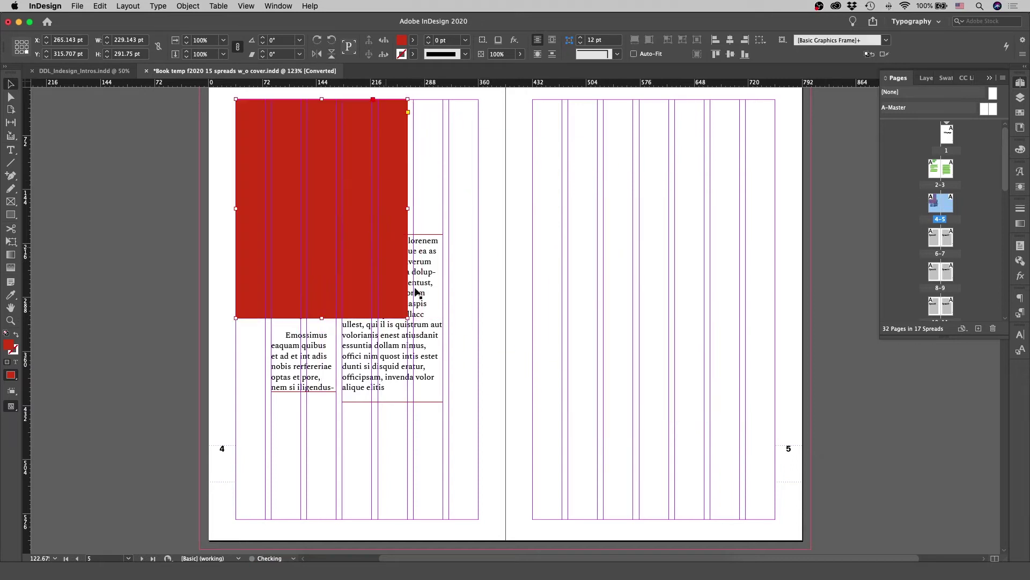
drag(322, 317, 315, 186)
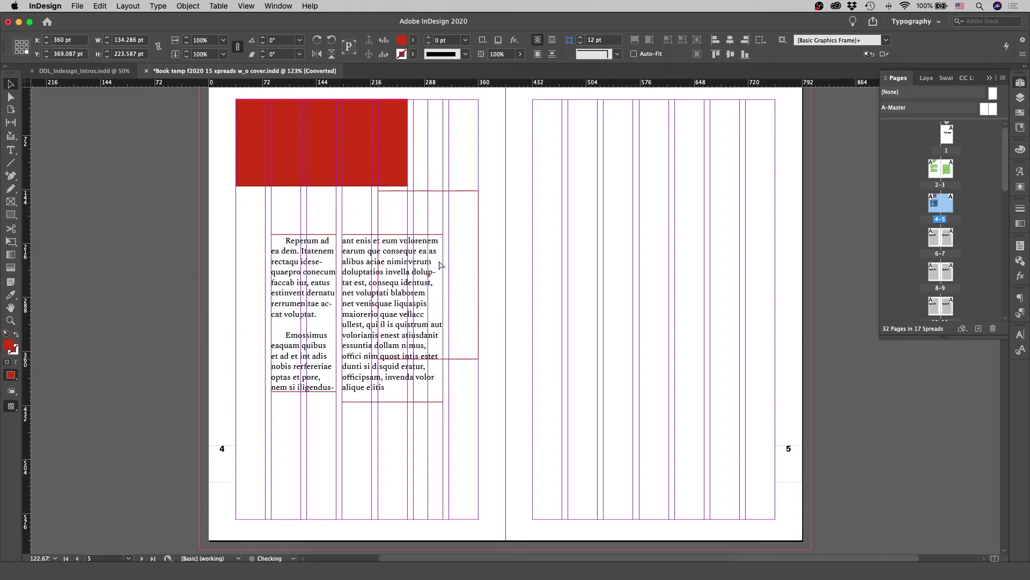
drag(440, 265, 476, 220)
click(634, 358)
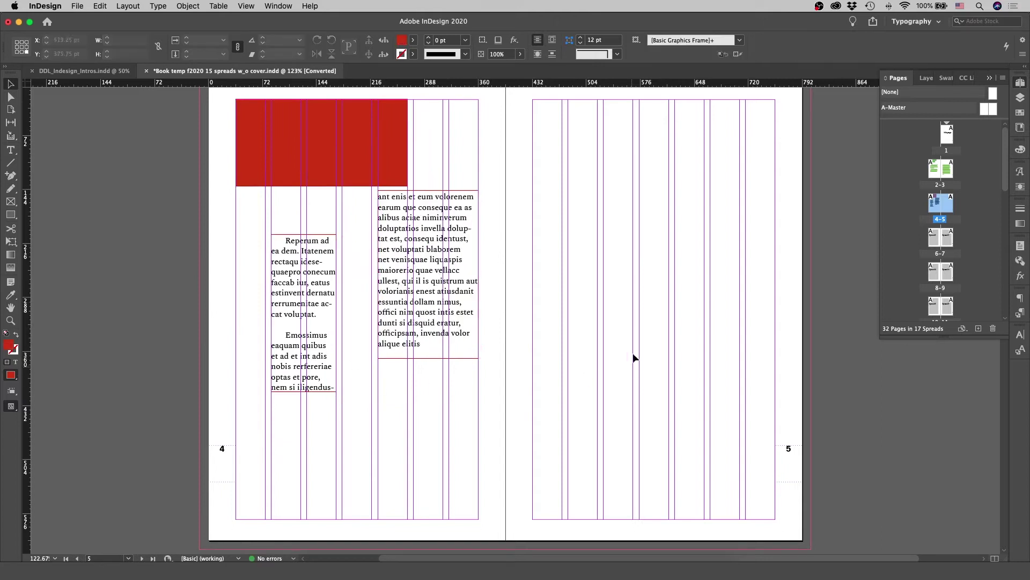
Step: Copy the page 4 rectangle and text frames to page 5, narrowing the rectangle at the bottom margin and staggering the text columns
drag(208, 156, 701, 371)
drag(651, 234, 649, 492)
drag(704, 473, 633, 471)
drag(602, 395, 638, 190)
drag(715, 348, 679, 419)
click(798, 299)
key(w)
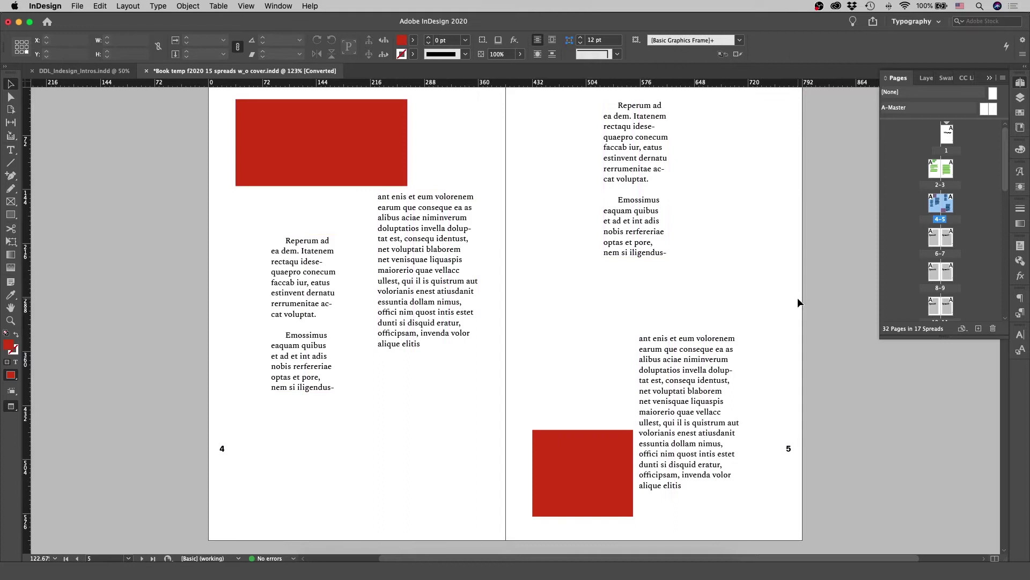
Step: Compare the scattered layout on pages 4–5 with the simpler text layout on pages 2–3
scroll(654, 310, up, 10)
scroll(654, 310, down, 8)
scroll(654, 311, down, 3)
scroll(653, 311, up, 12)
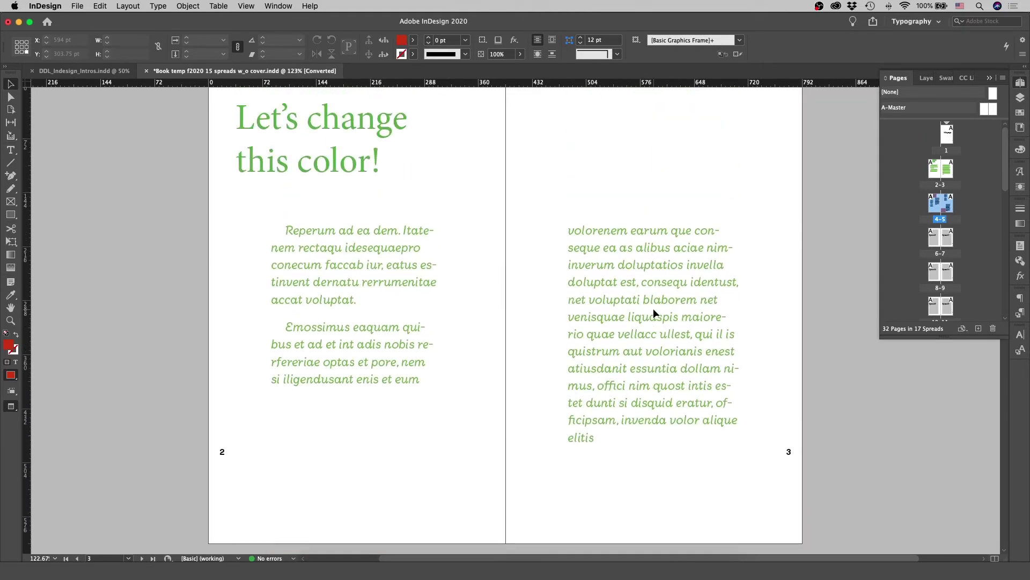
scroll(654, 310, down, 10)
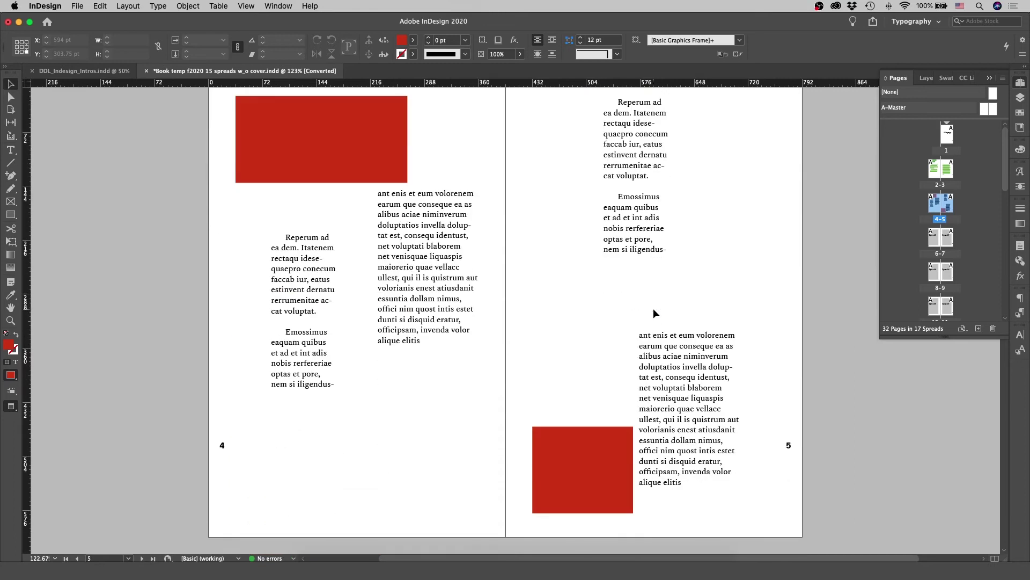
scroll(653, 311, up, 10)
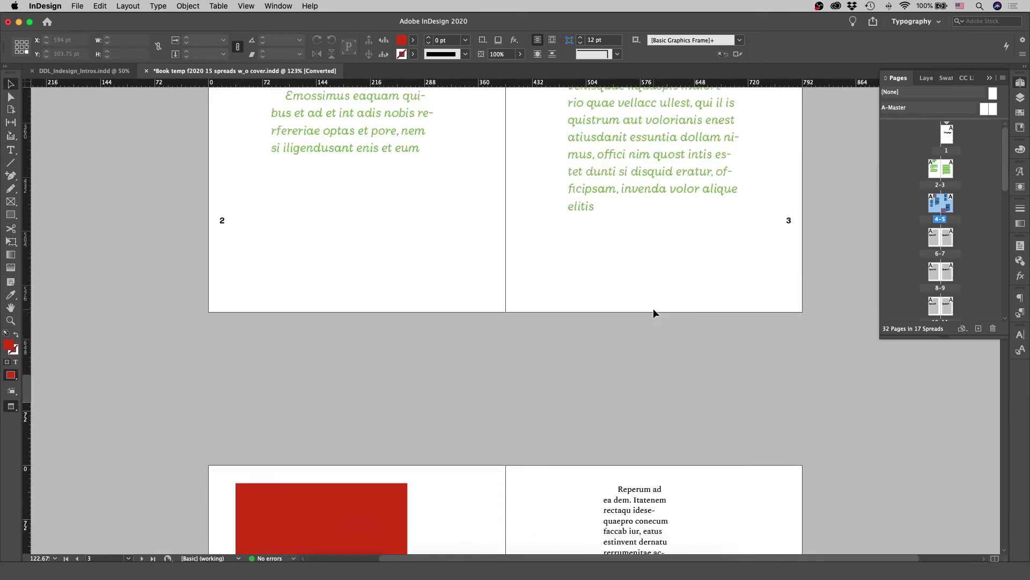
scroll(652, 308, down, 10)
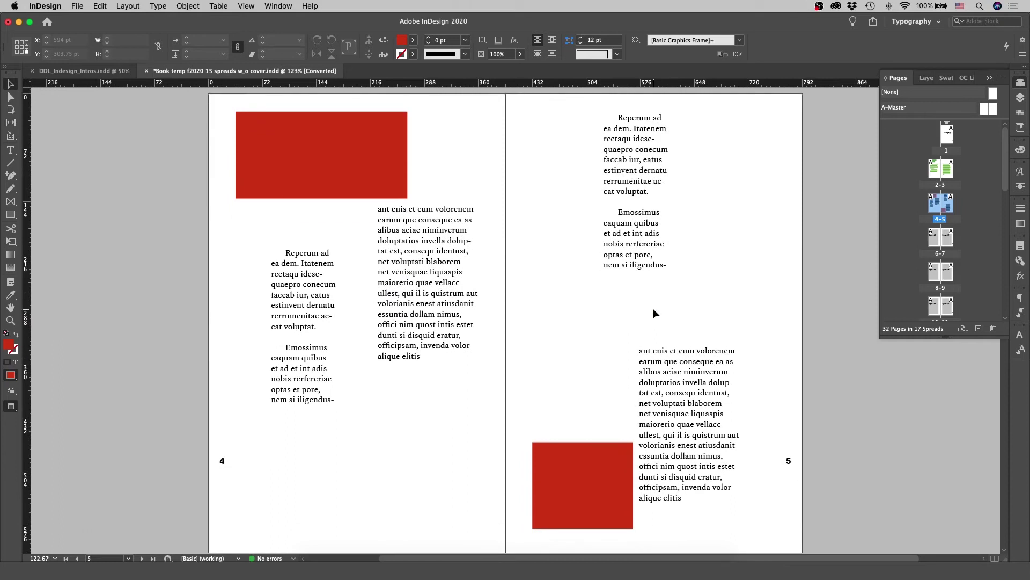
Step: Delete the gray placeholder boxes and the "Spread 3" text frames from pages 6–7
scroll(652, 308, down, 10)
drag(179, 168, 730, 392)
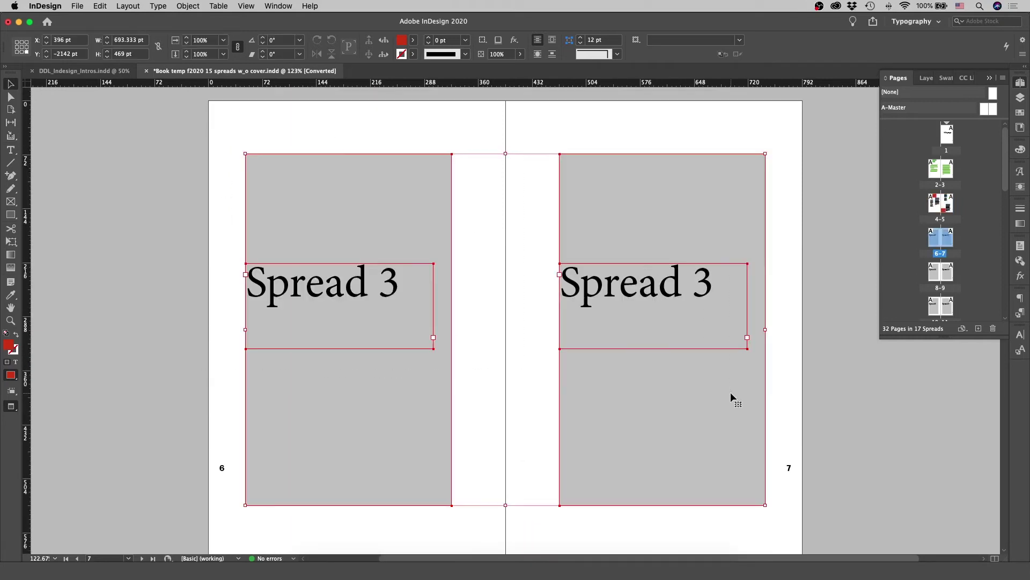
key(Delete)
Step: Cover pages 6–7 out to the bleed with an 816 by 636 pt red rectangle and preview it against the neighbouring spreads
key(w)
scroll(730, 392, down, 1)
scroll(731, 395, up, 1)
key(m)
drag(199, 90, 811, 503)
scroll(837, 500, up, 2)
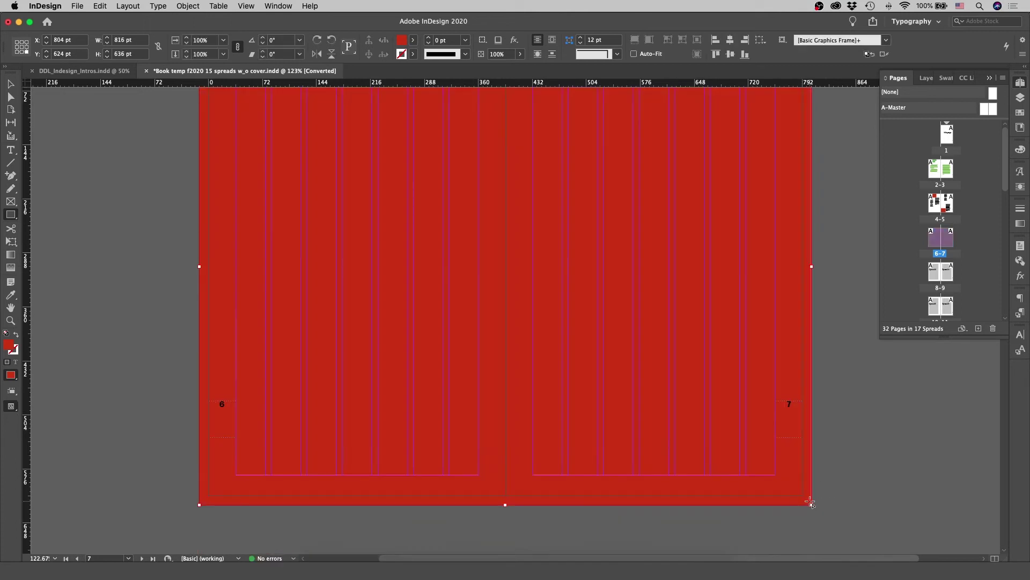
click(10, 86)
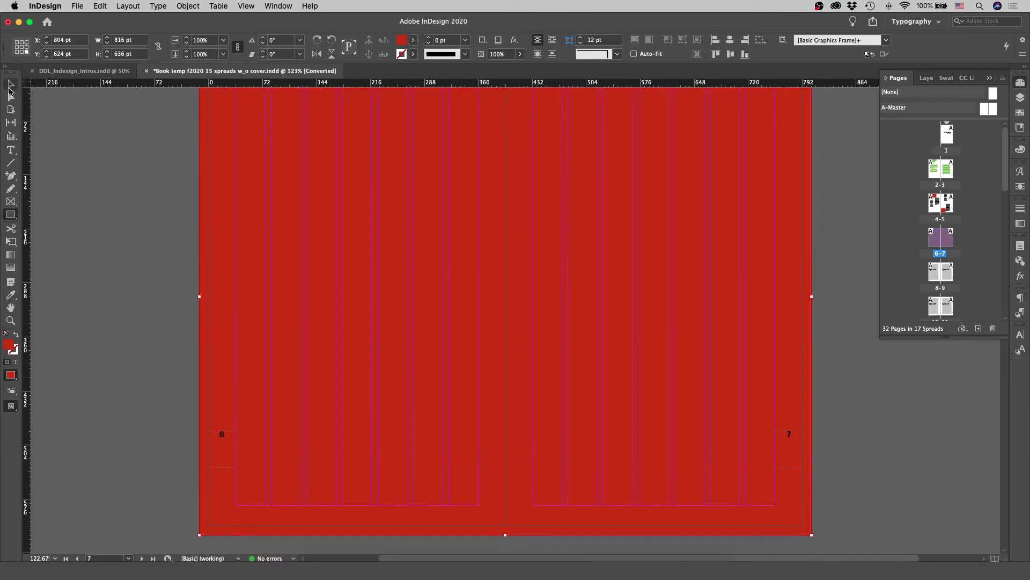
click(115, 188)
key(w)
scroll(718, 370, up, 5)
scroll(718, 370, up, 15)
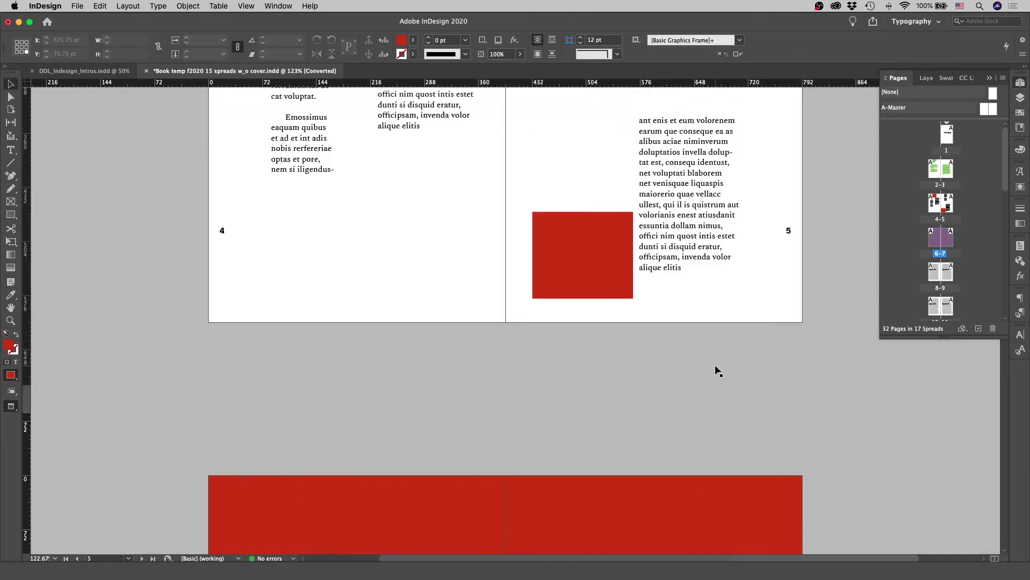
scroll(718, 370, down, 15)
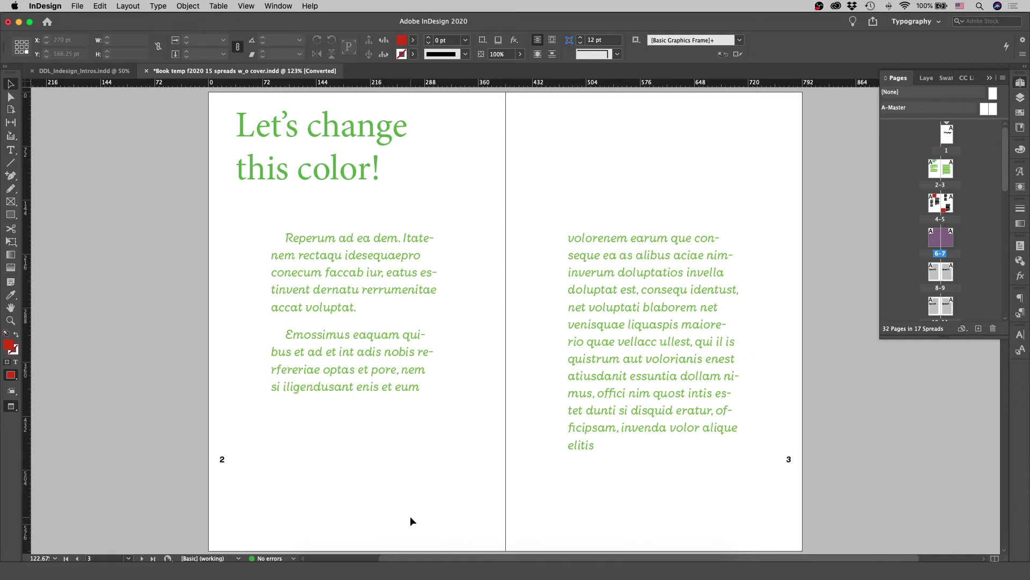
Step: Show the guides and copy the page 2 headline to the matching position at the top of page 3
key(w)
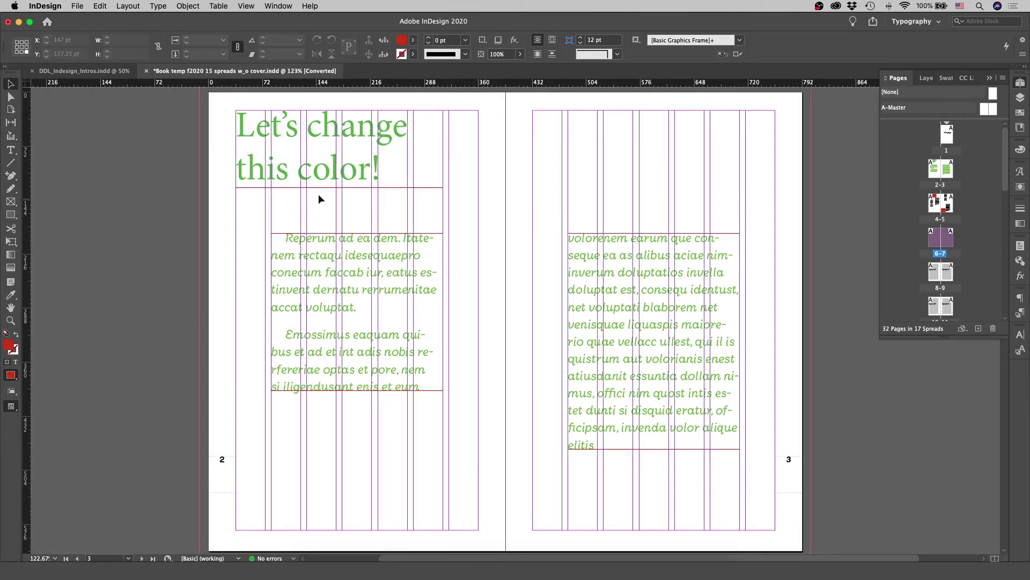
click(294, 172)
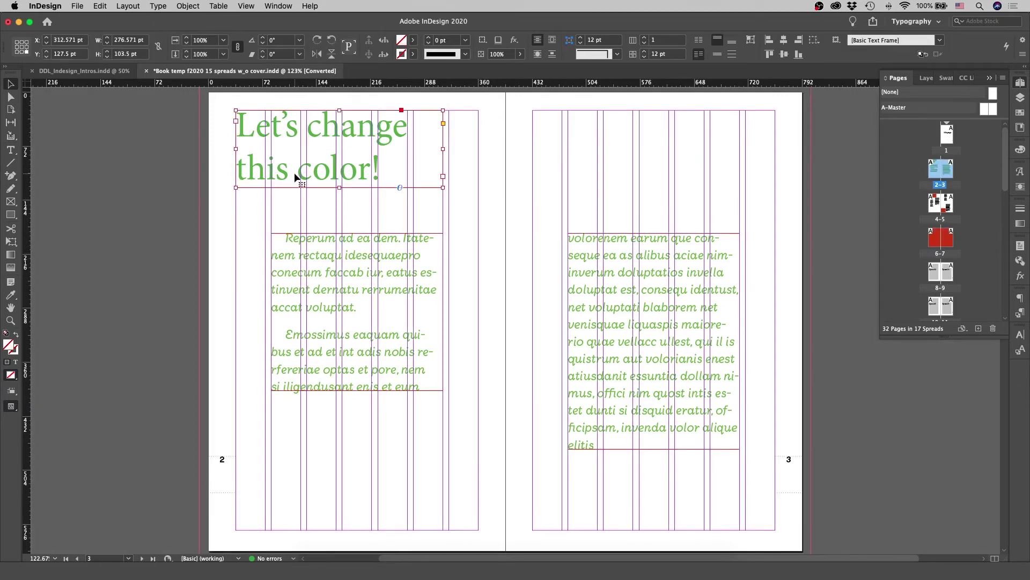
drag(289, 176, 553, 177)
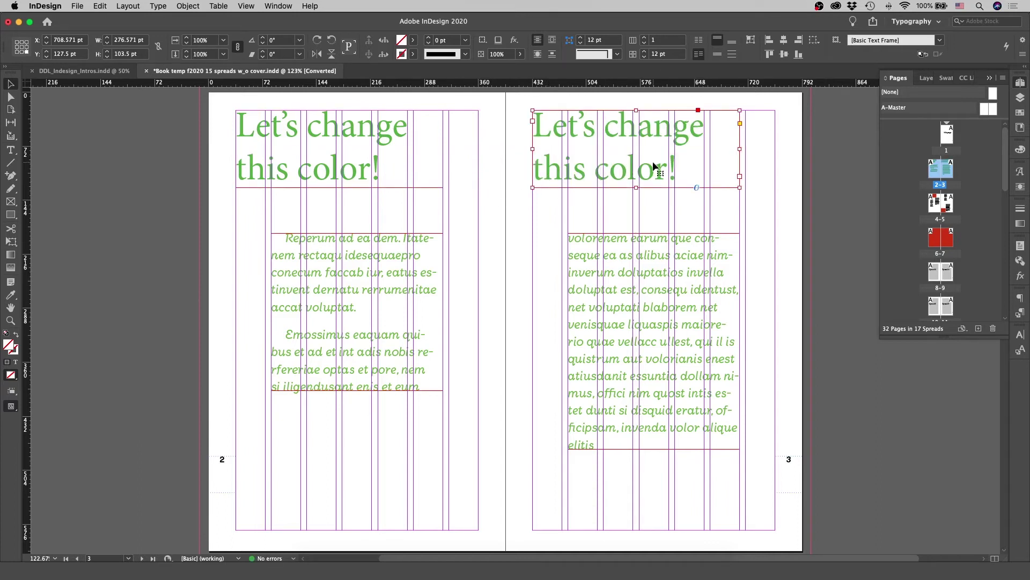
Step: Replace "this" with "A" in the page 3 headline and lengthen its text frame to 157.5 pt
double_click(546, 168)
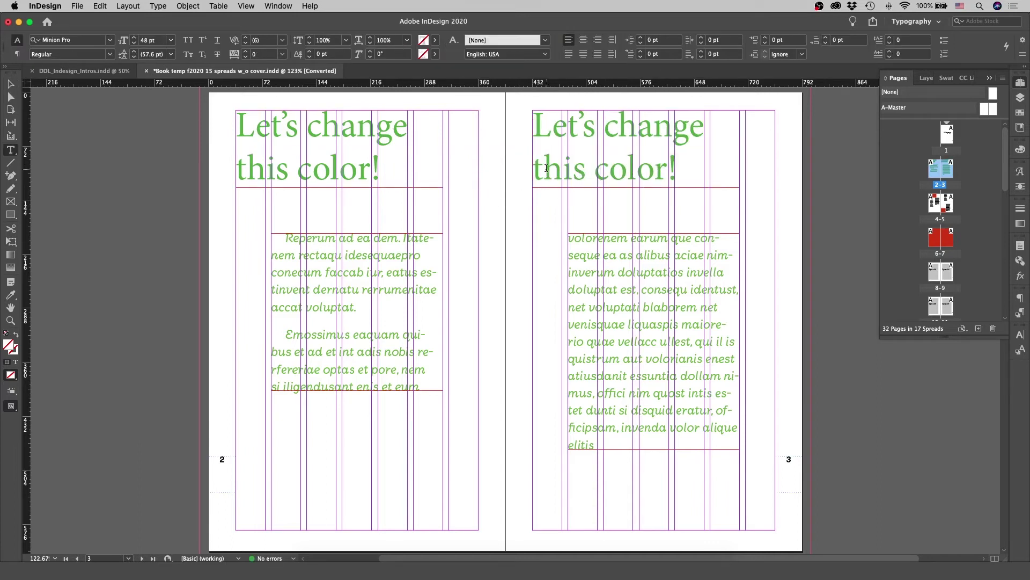
drag(537, 168, 545, 168)
text(A)
drag(600, 168, 559, 172)
key(BackSpace)
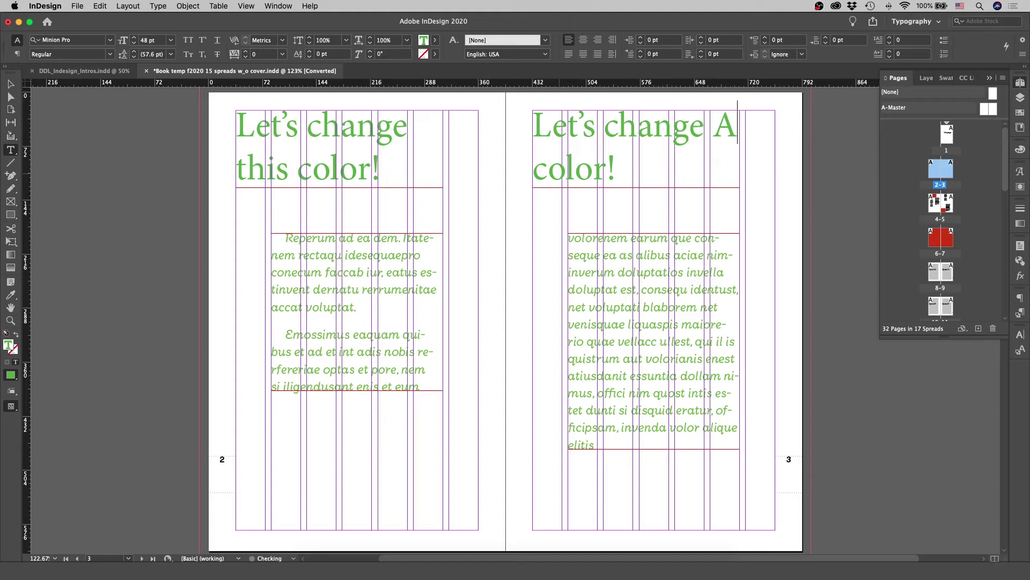
key(Escape)
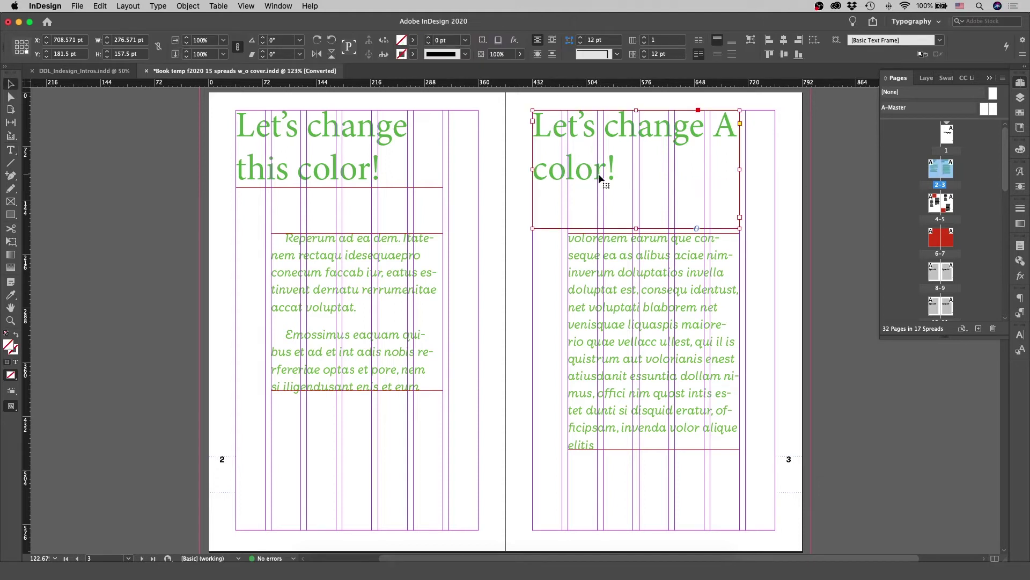
Step: Set the leading of the whole page 3 headline to 56 pt
double_click(594, 168)
key(super+a)
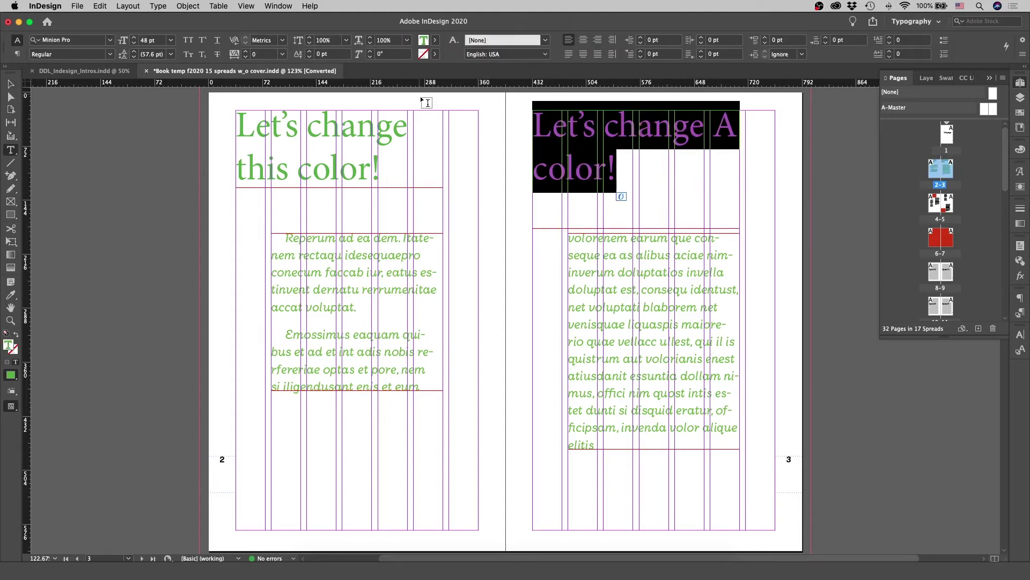
click(135, 56)
click(134, 56)
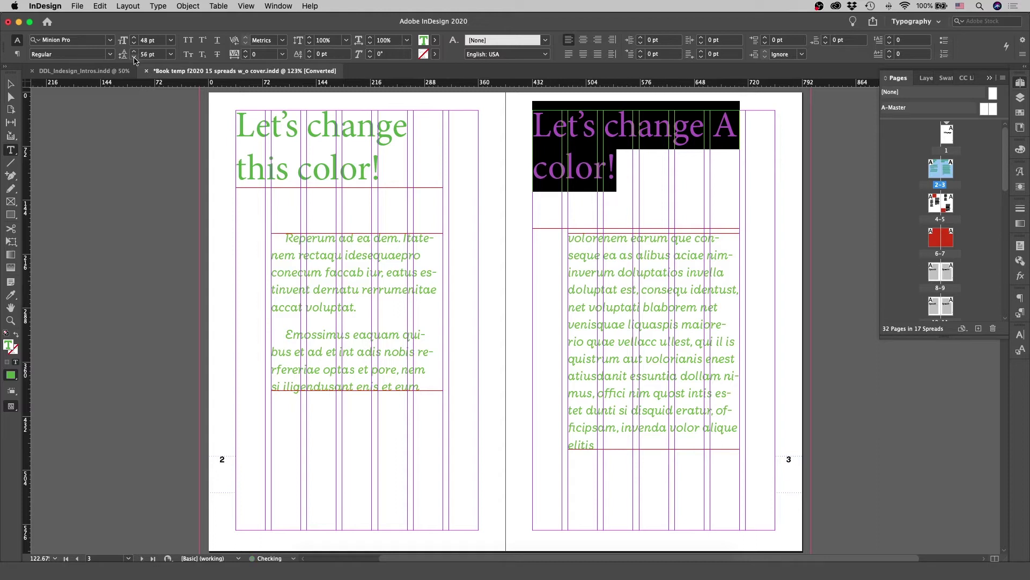
Step: Set the page 3 headline's paragraph space before to 24 pt
click(17, 54)
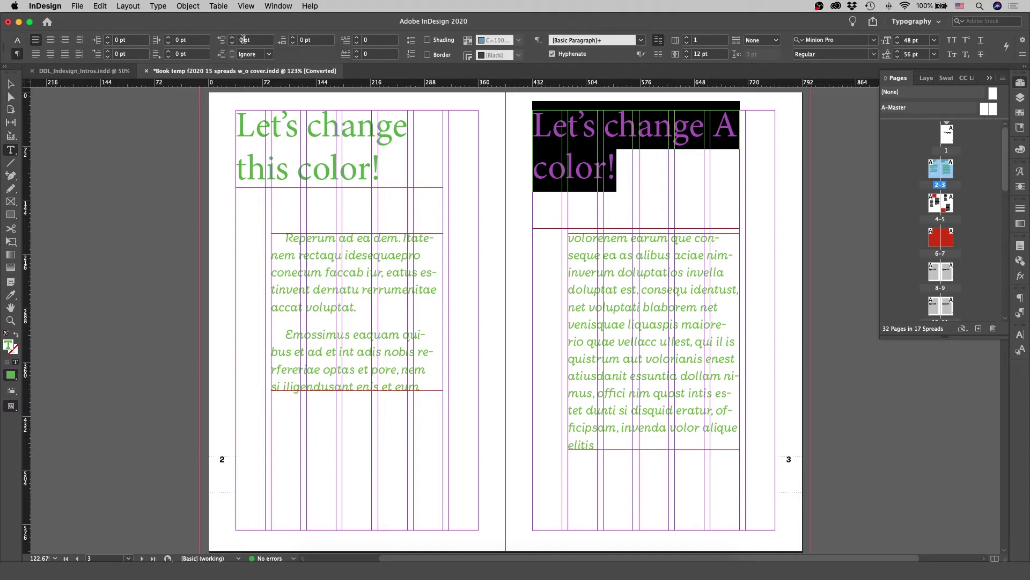
click(224, 39)
text(24pt)
Step: Try a paragraph break before "A" in the page 3 headline, replace it with a forced line break, and preview the spread
click(711, 127)
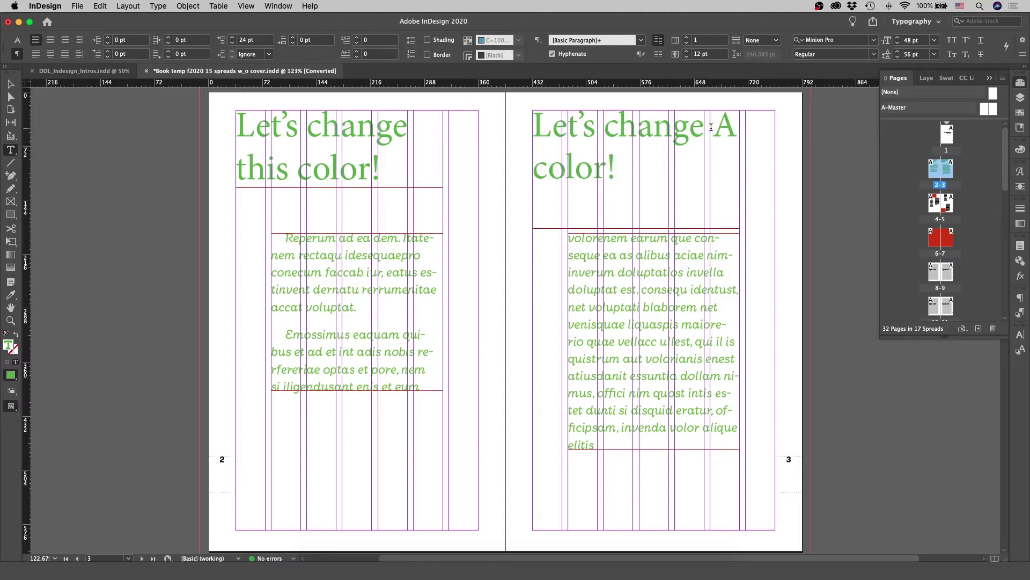
key(Return)
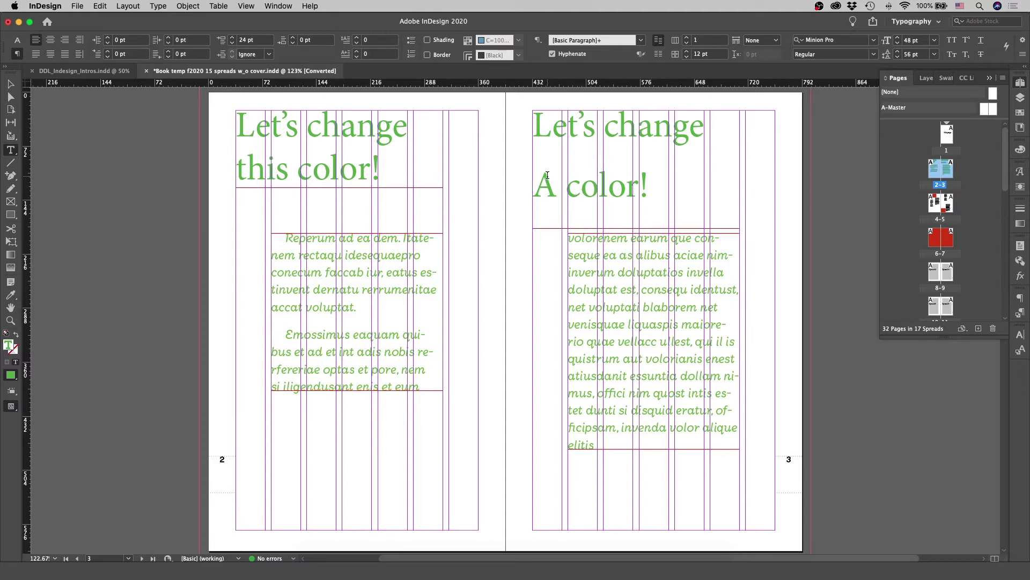
key(BackSpace)
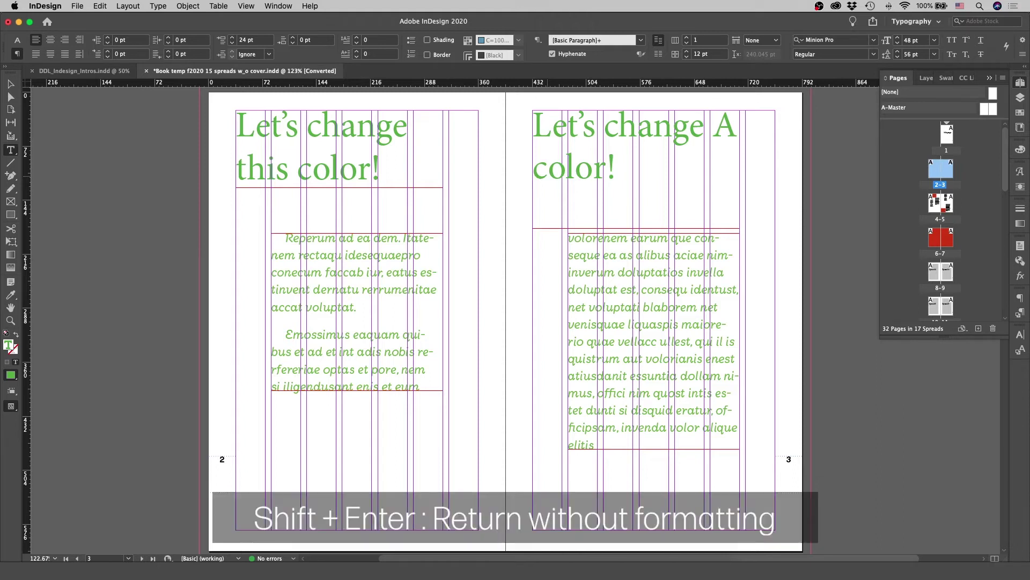
key(shift+Return)
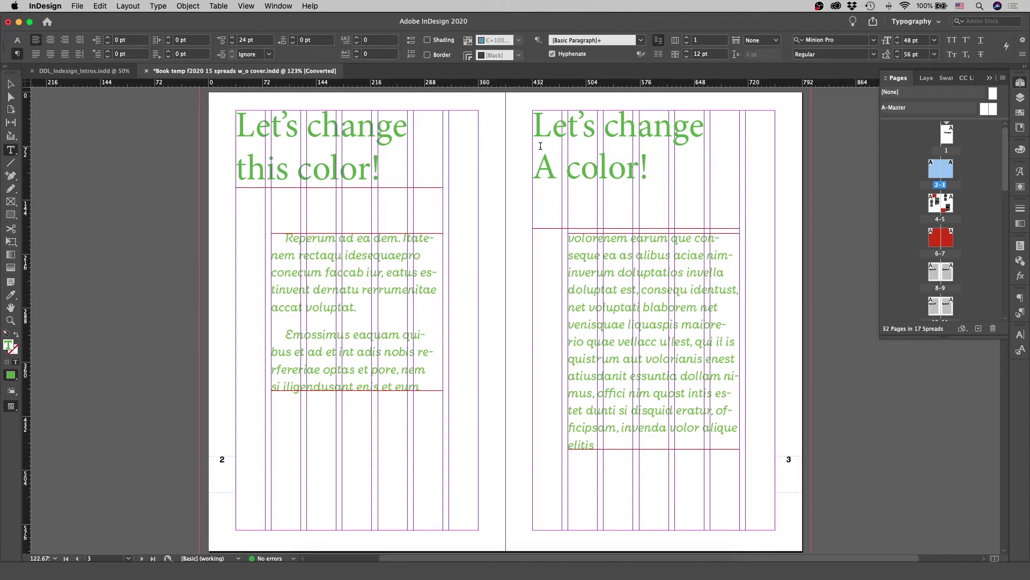
click(685, 166)
click(499, 163)
key(w)
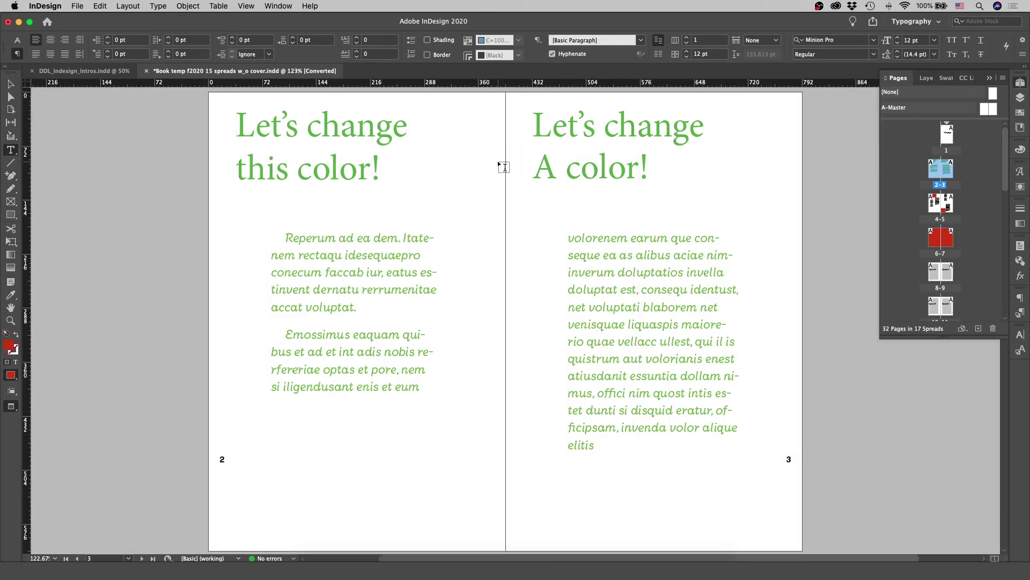
scroll(664, 178, up, 5)
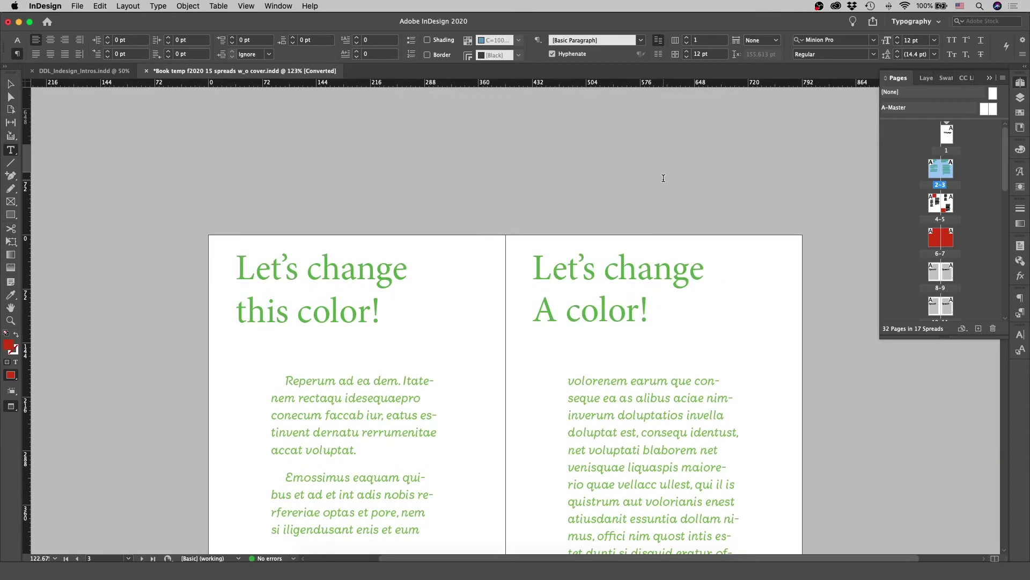
Step: Turn on Optical Margin Alignment for the whole page 3 headline
key(super+2)
scroll(662, 178, right, 5)
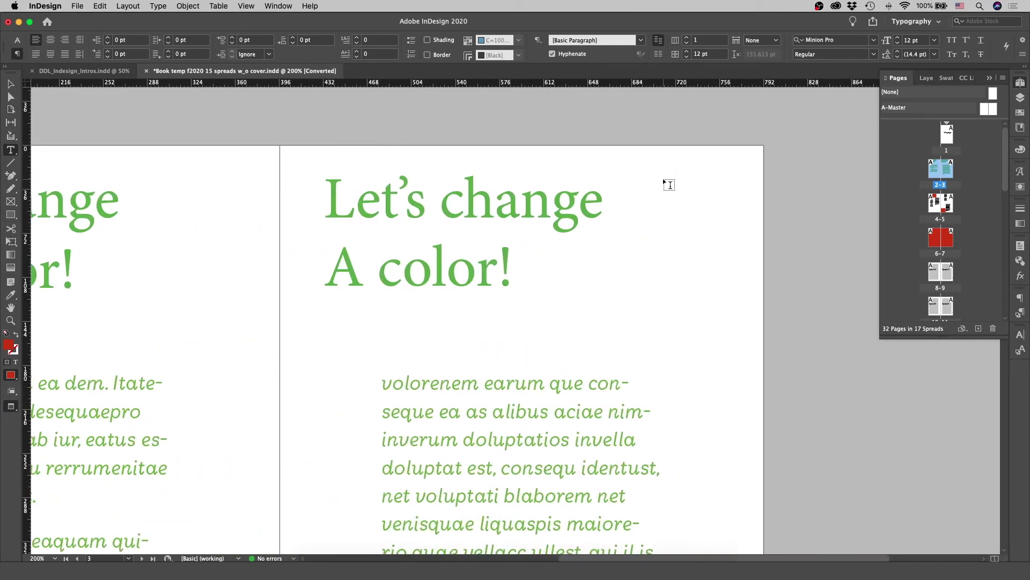
scroll(669, 185, left, 5)
scroll(668, 184, down, 4)
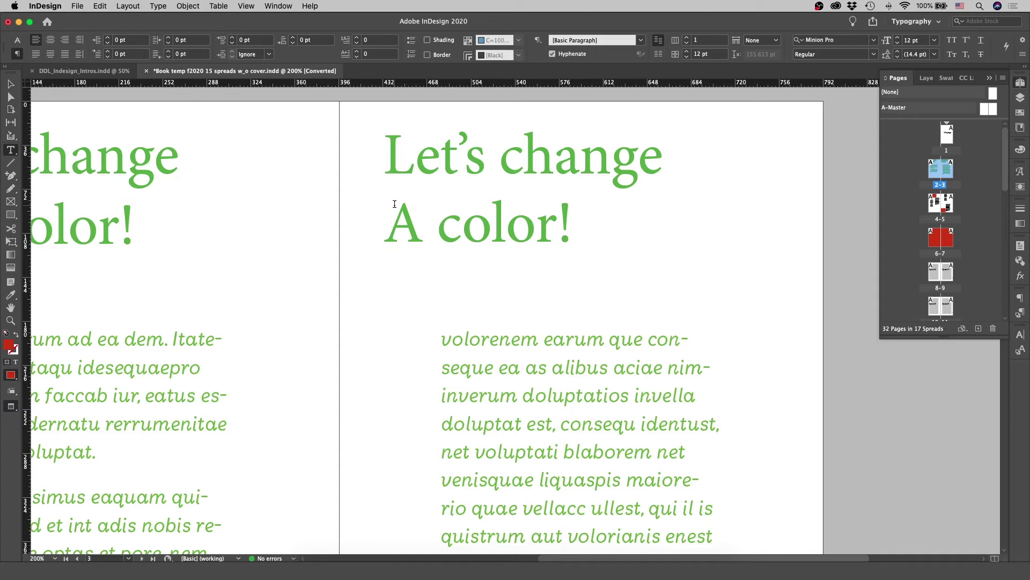
drag(384, 139, 675, 235)
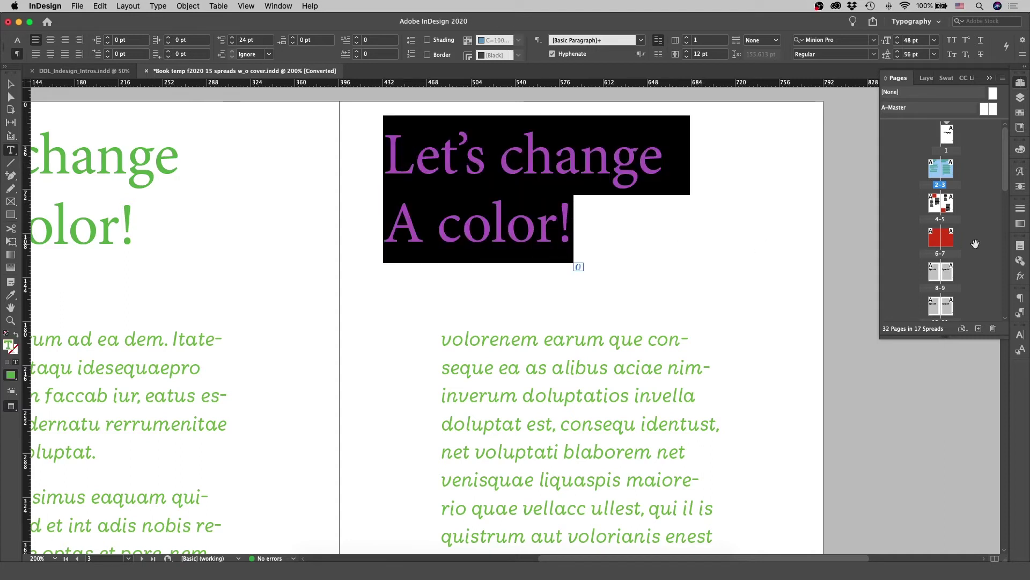
click(1020, 246)
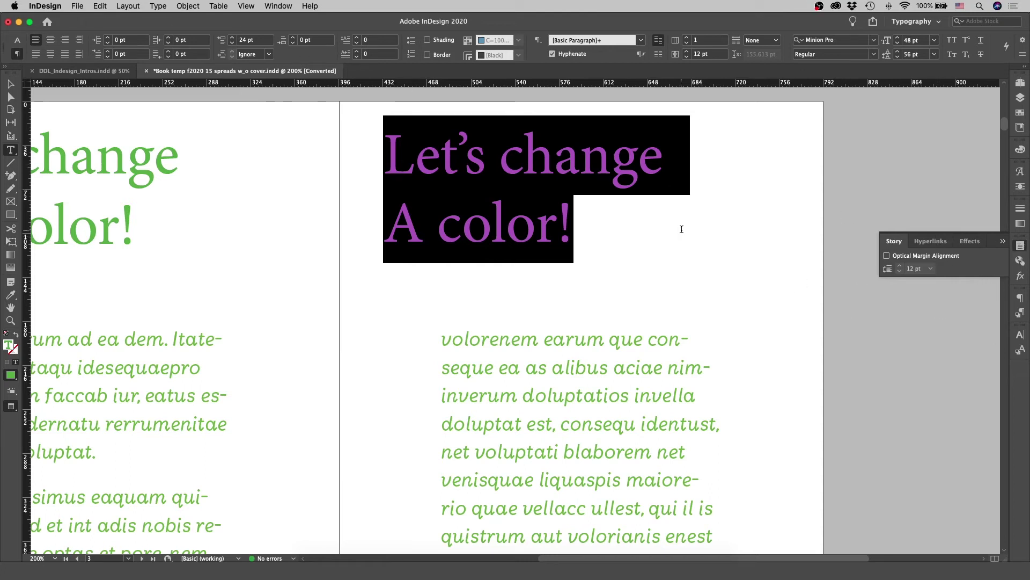
click(279, 6)
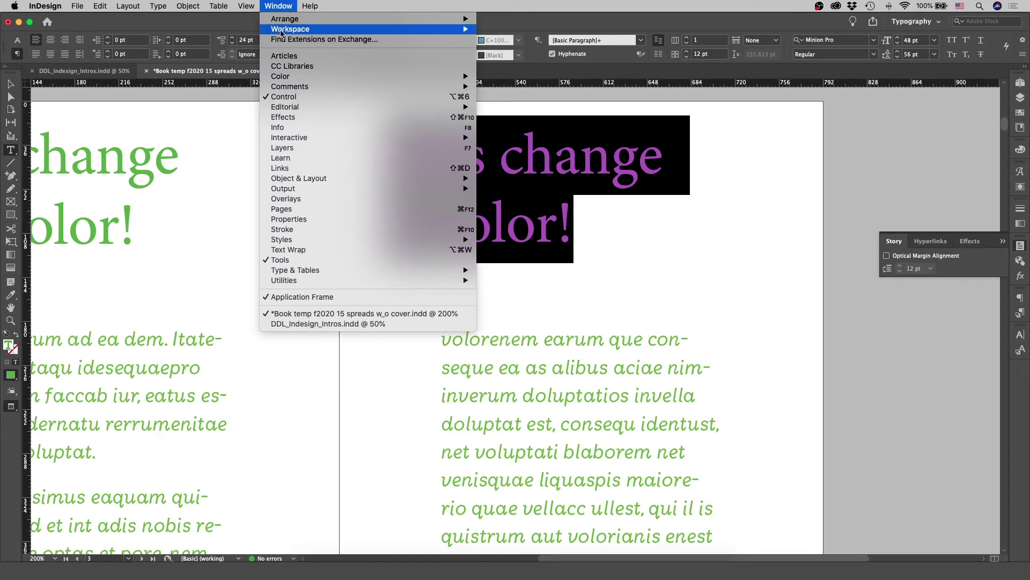
mouse_move(375, 272)
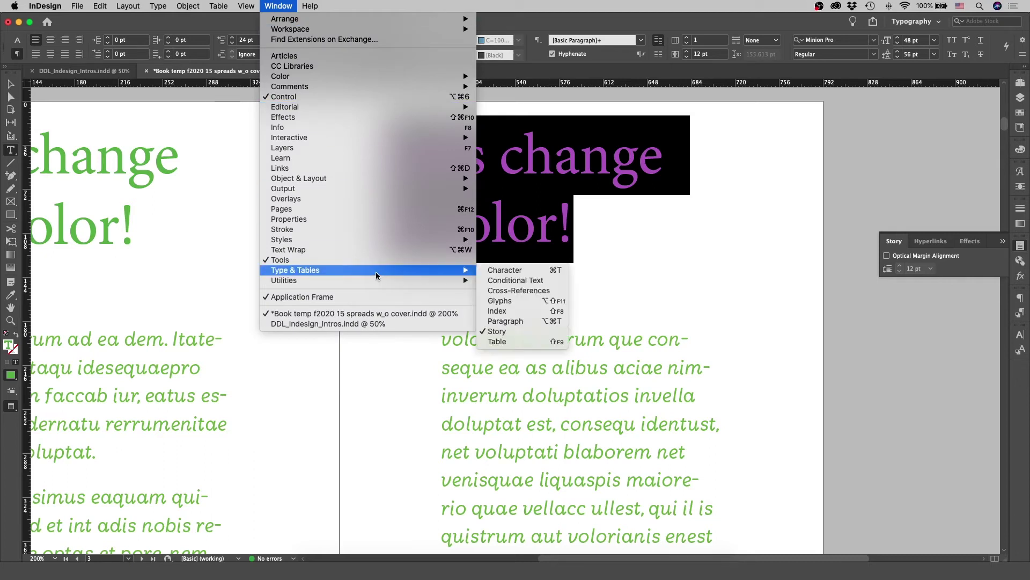
click(507, 342)
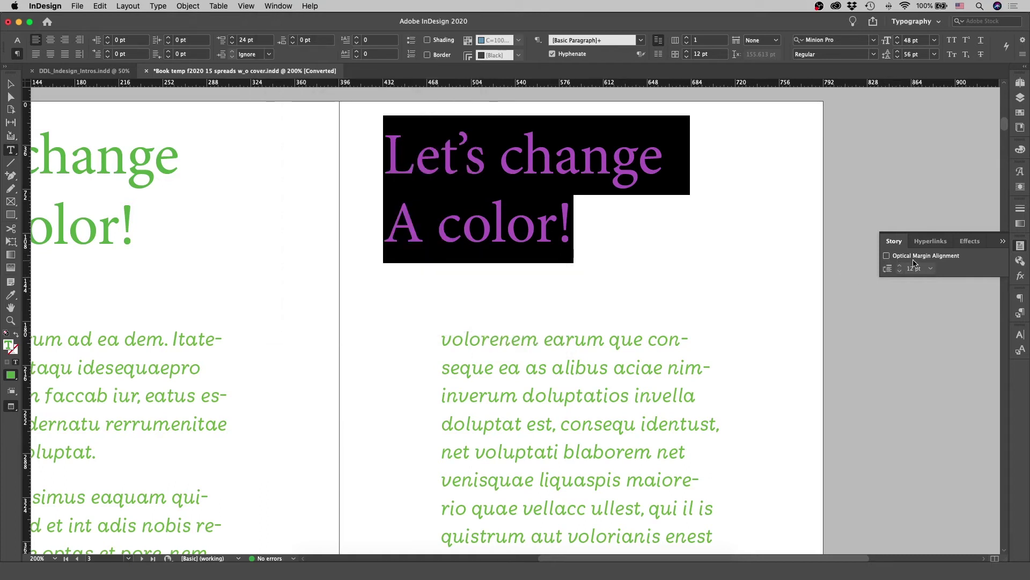
click(887, 256)
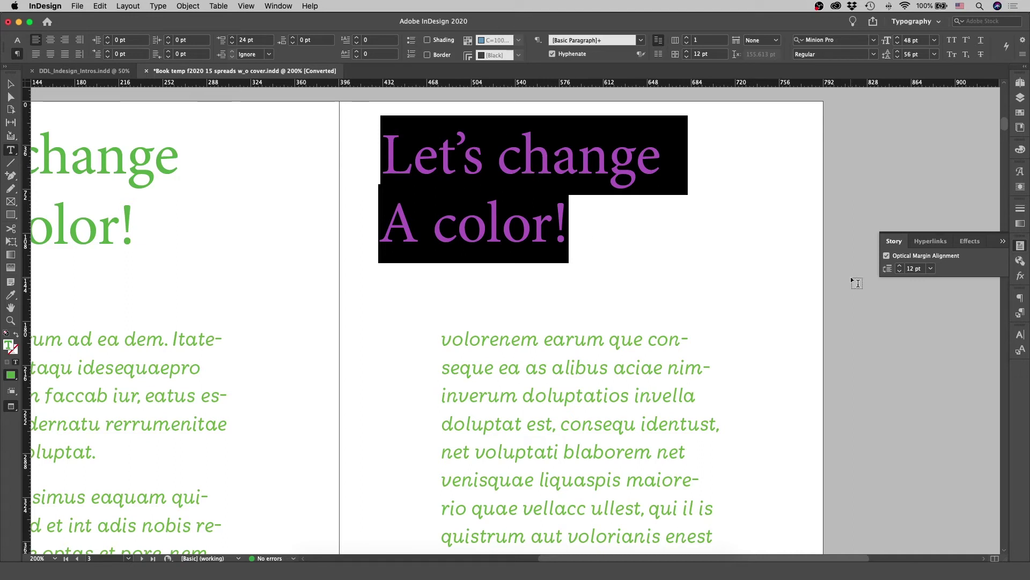
Step: Set the page 3 headline's optical margin alignment size to 48 pt and check the spread with its guides and frame edges shown
double_click(912, 273)
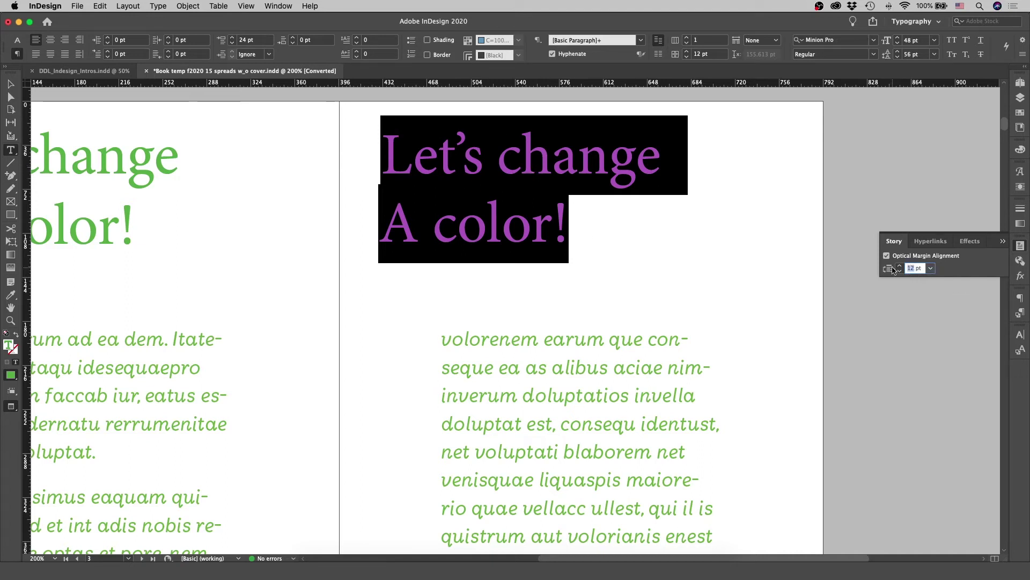
text(48)
key(Return)
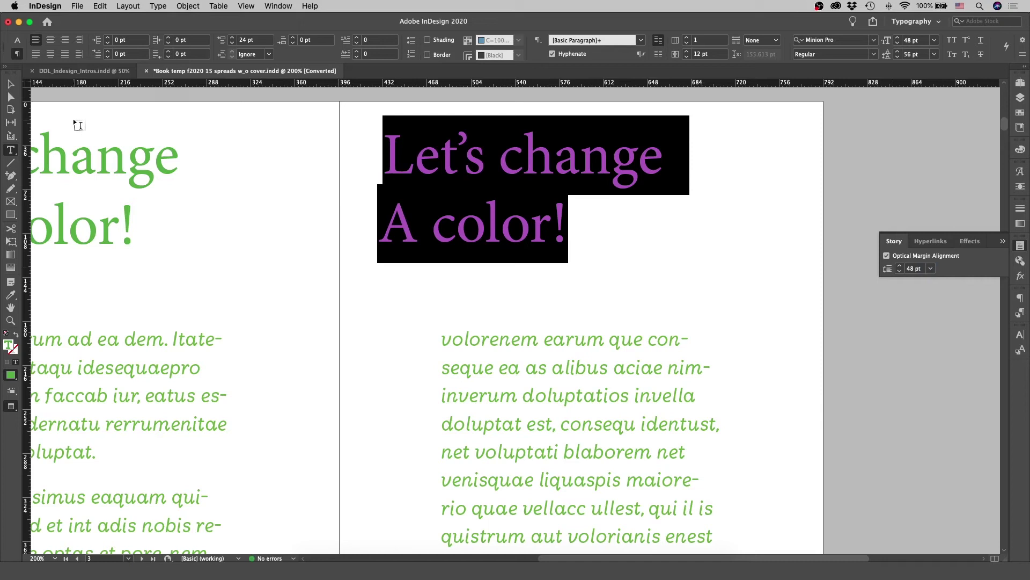
key(Escape)
click(301, 299)
scroll(301, 300, up, 1)
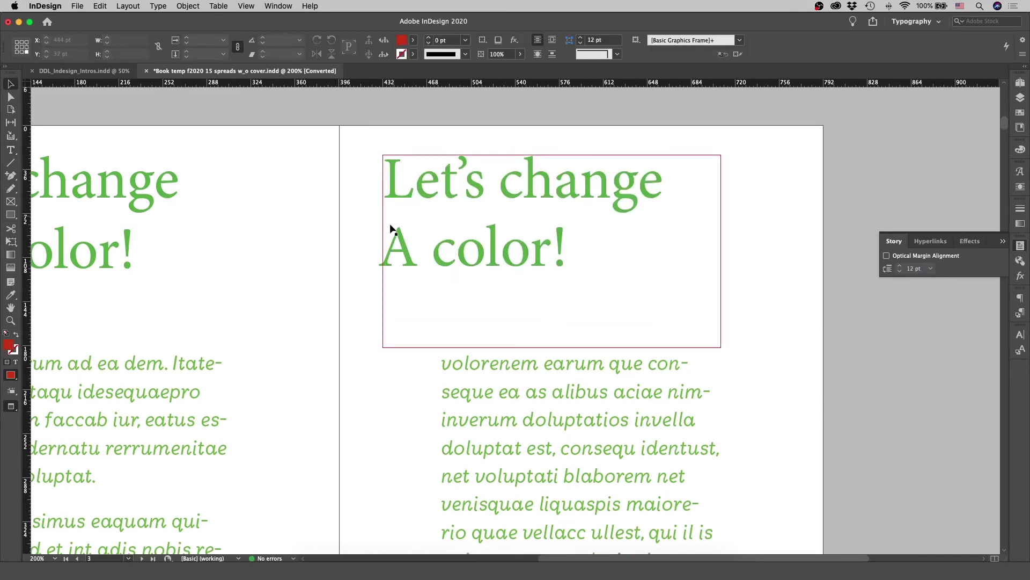
key(super+minus)
key(super+minus)
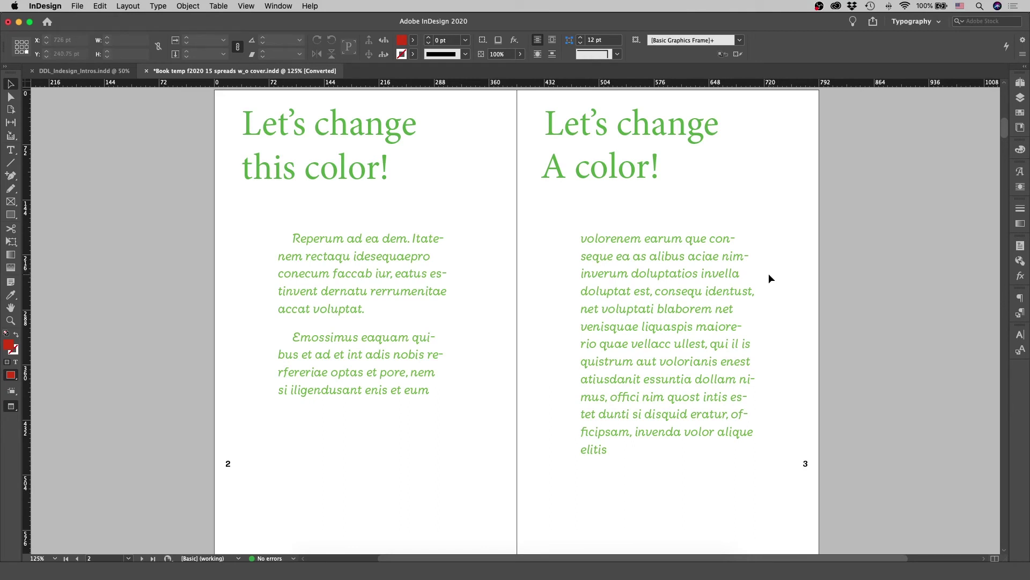
key(w)
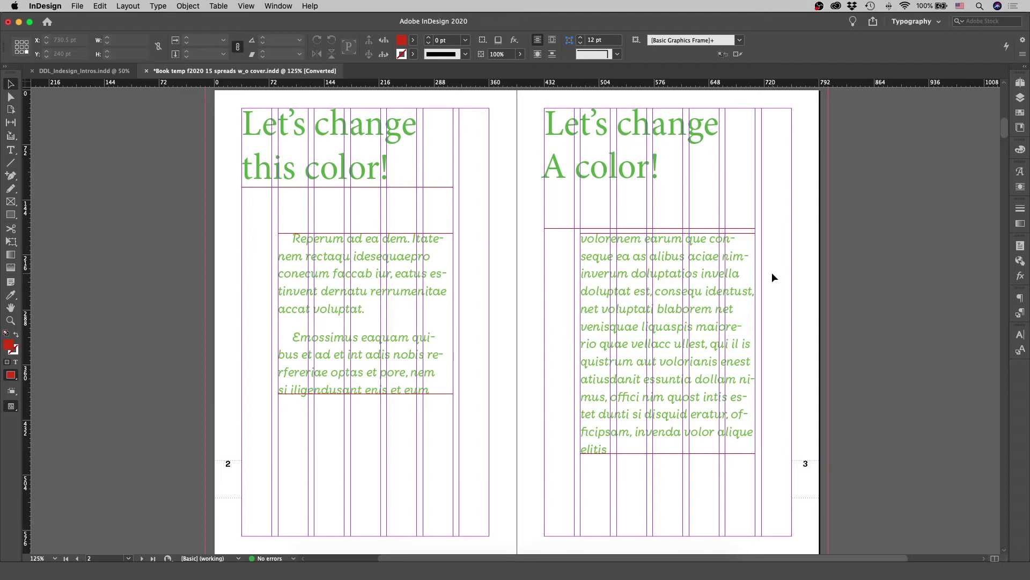
key(w)
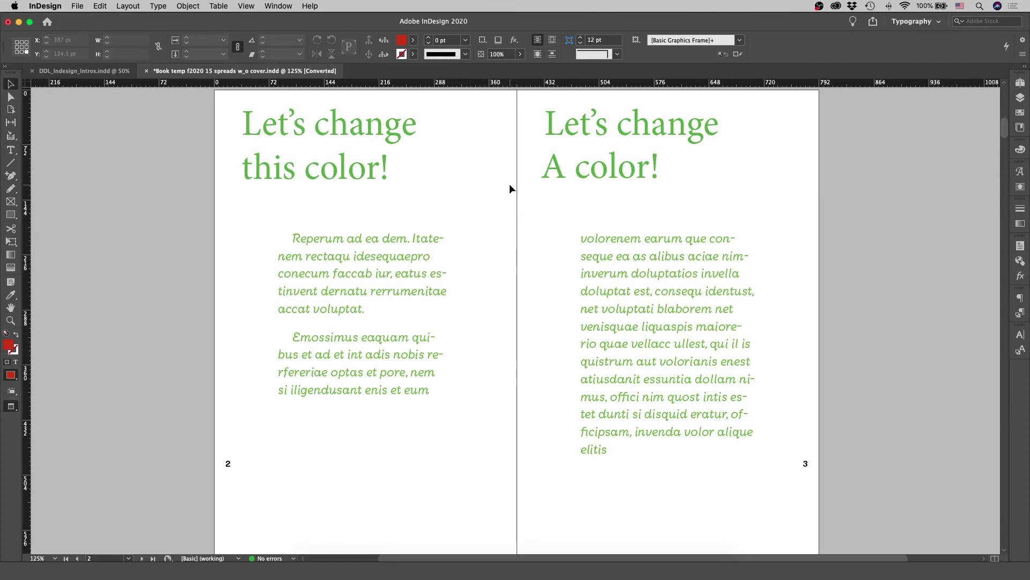
Step: Copy the page 2 headline frame, clear the placeholder content from spread 12-13, and paste the headline in place on page 12
click(1020, 83)
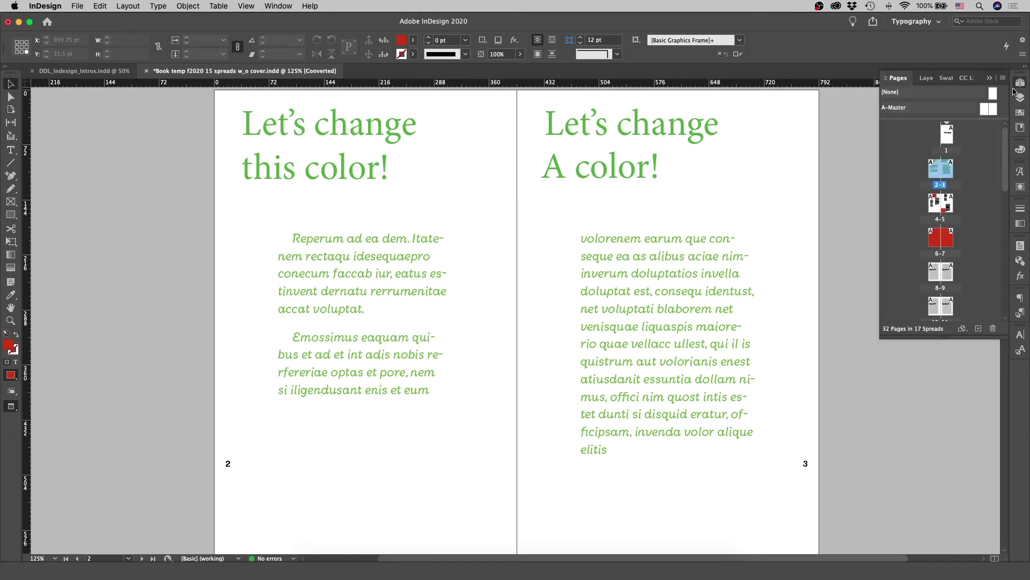
scroll(940, 226, down, 3)
scroll(929, 225, up, 3)
click(316, 125)
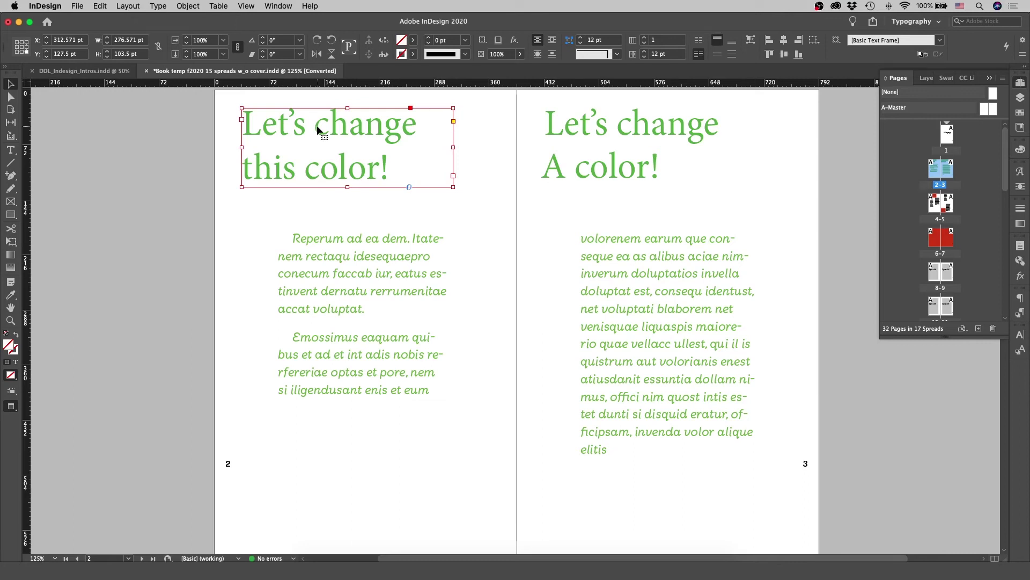
key(super+c)
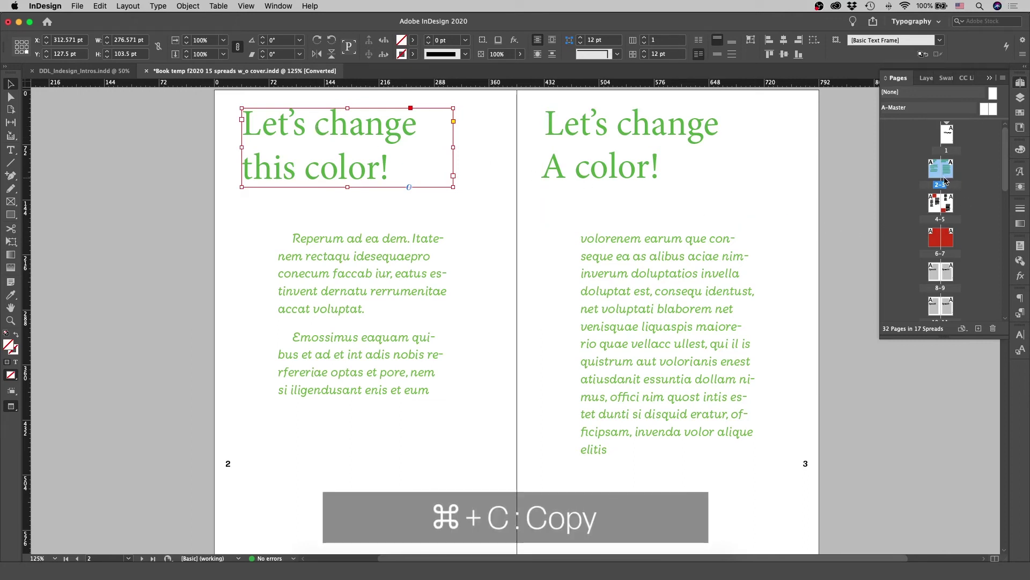
scroll(942, 226, down, 2)
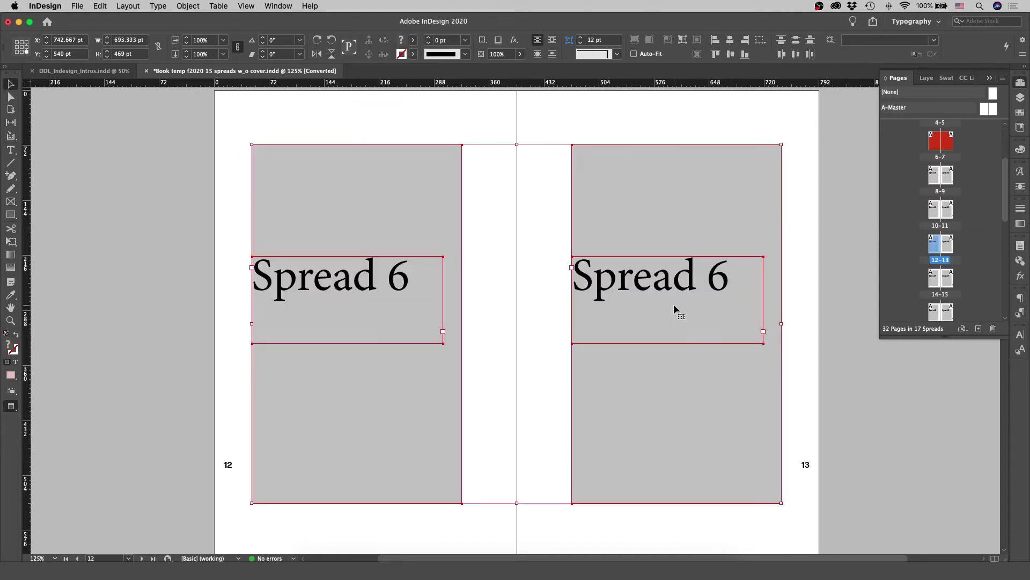
key(Delete)
key(alt+shift+super+v)
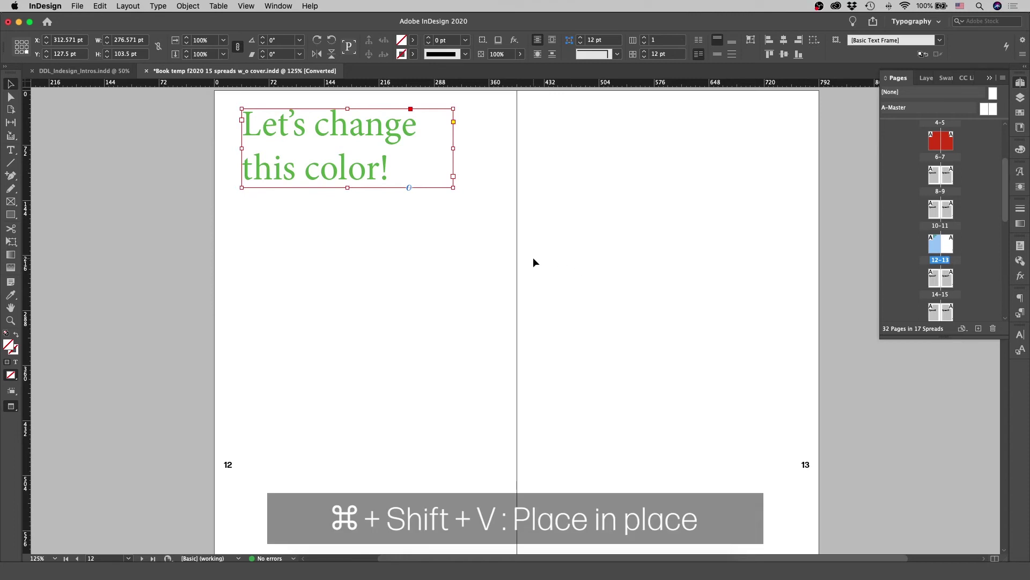
Step: Delete the placeholder content on spread 22-23 and paste the copied headline in place on page 22
scroll(946, 285, down, 5)
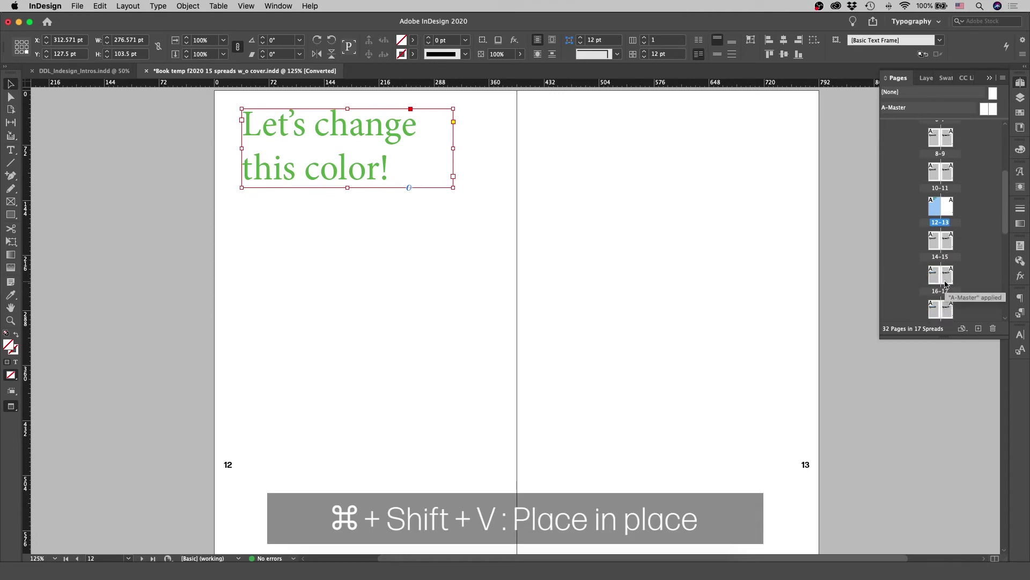
double_click(937, 288)
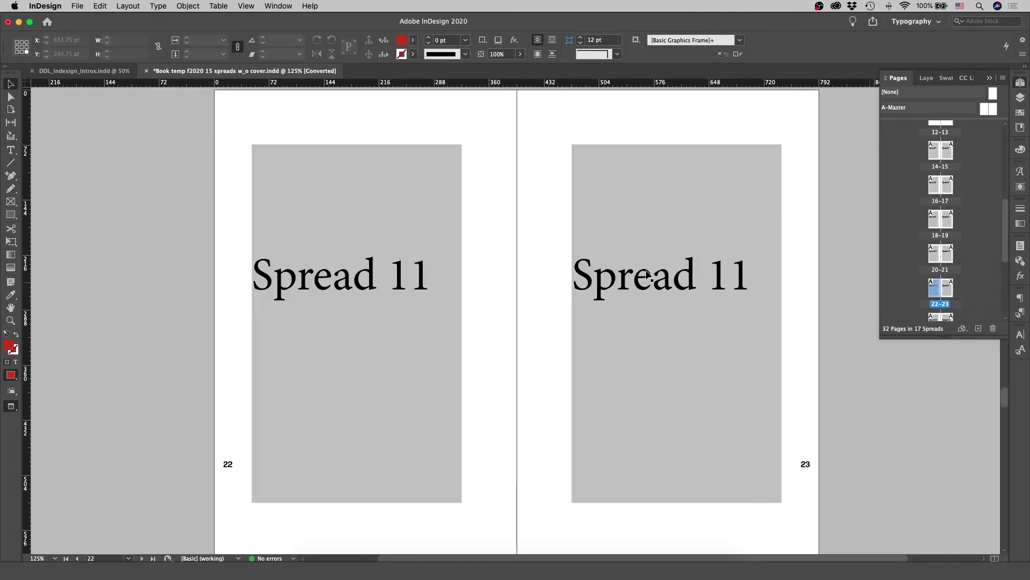
drag(191, 176, 856, 414)
key(Delete)
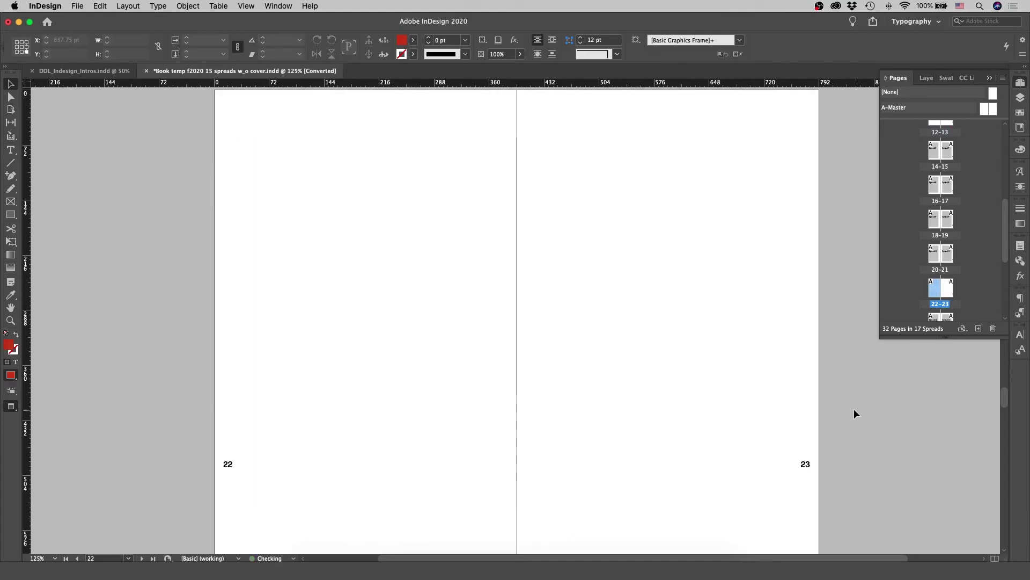
key(super+v)
Step: Delete the placeholder content on spread 28-29 and paste the copied headline in place on page 28
scroll(917, 299, down, 2)
scroll(917, 299, down, 2)
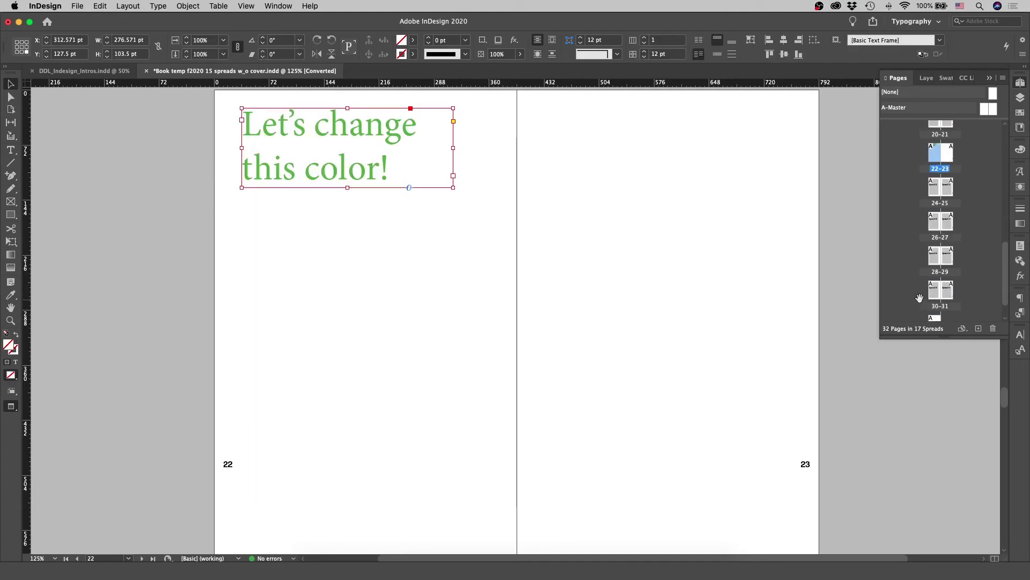
click(932, 258)
double_click(932, 258)
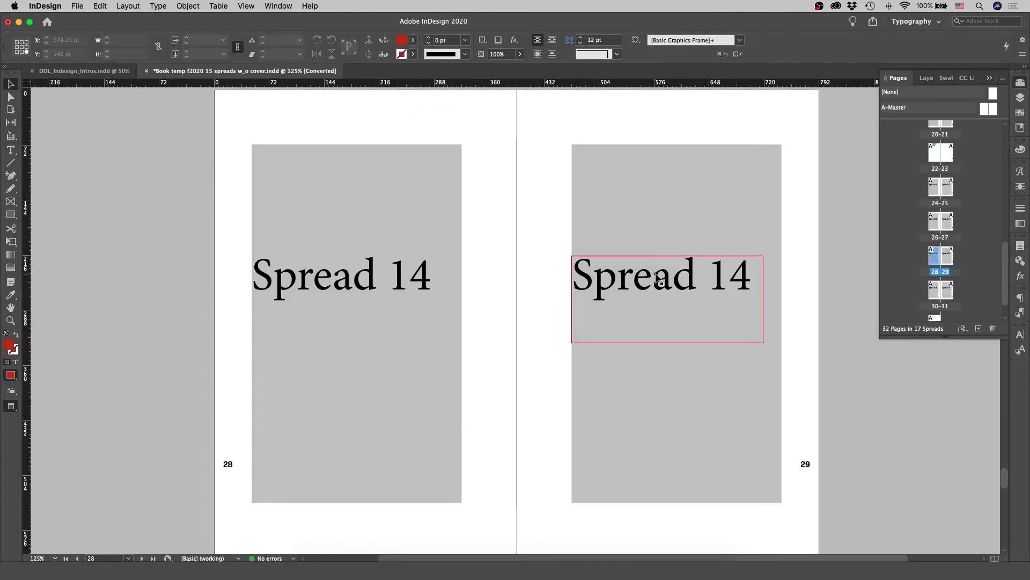
drag(179, 124, 735, 397)
key(Delete)
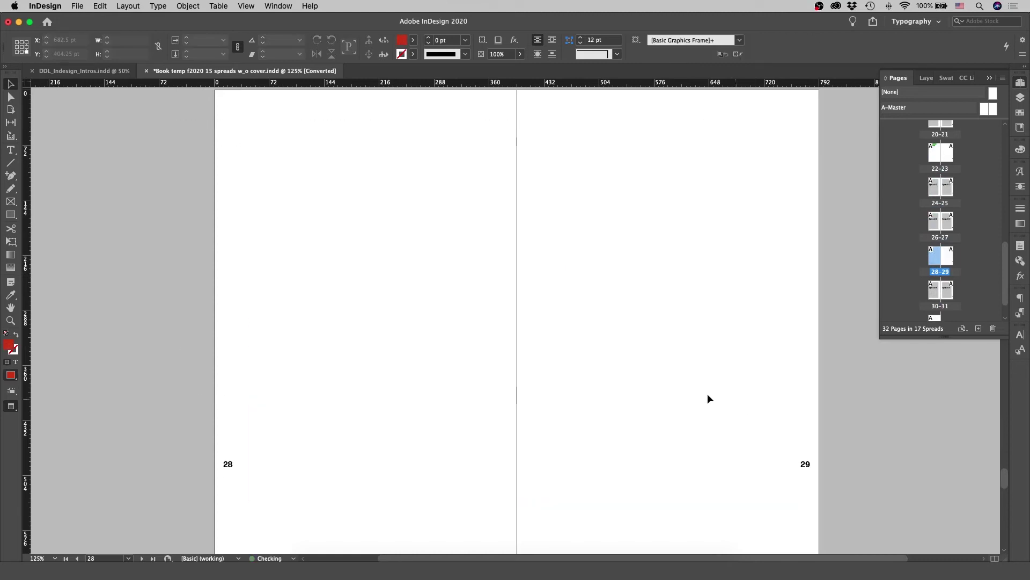
key(super+alt+shift+v)
Step: Copy the body text frame from page 2 and paste it in place on pages 12, 22 and 28
scroll(407, 319, up, 20)
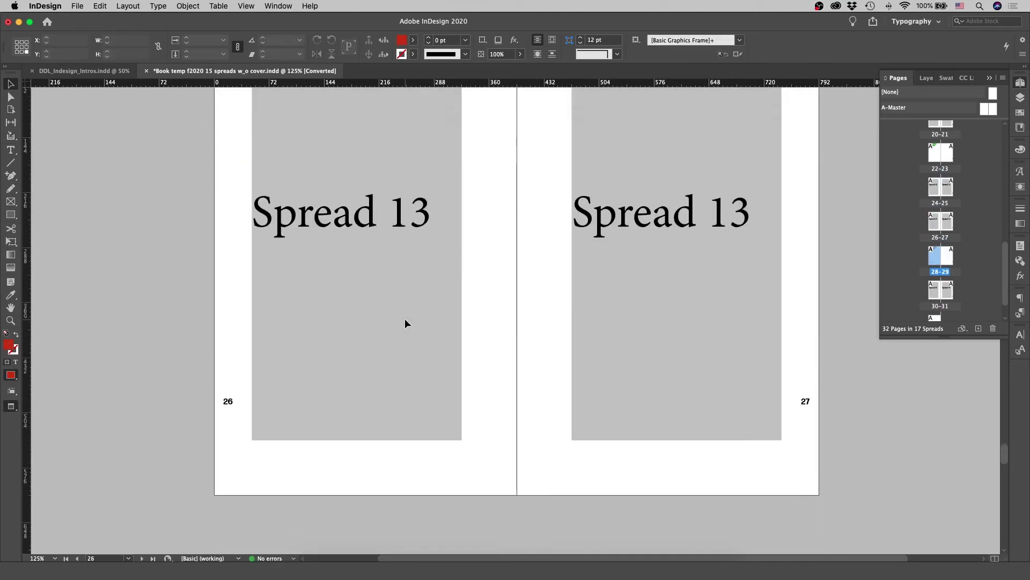
scroll(405, 317, up, 20)
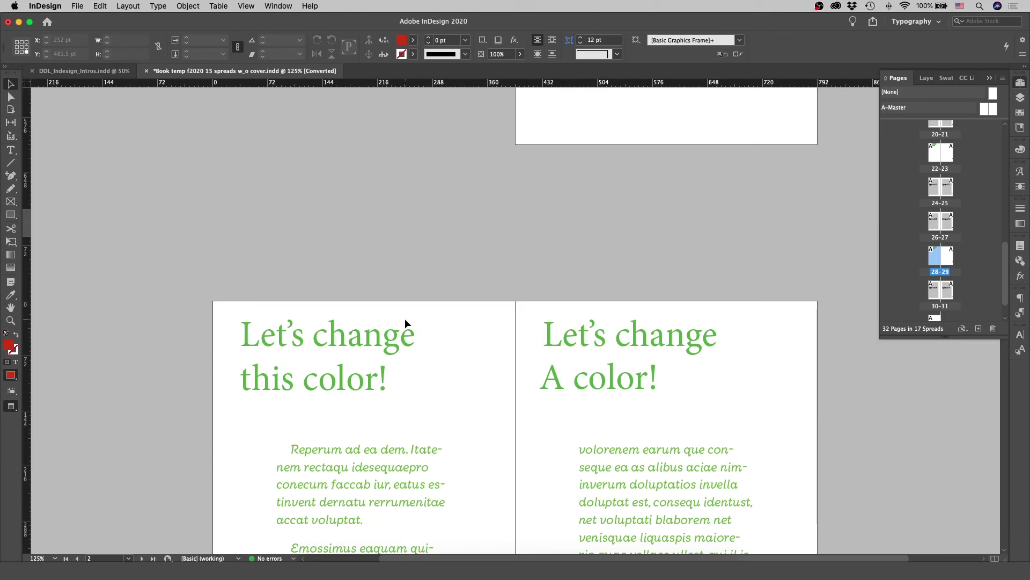
scroll(405, 318, down, 5)
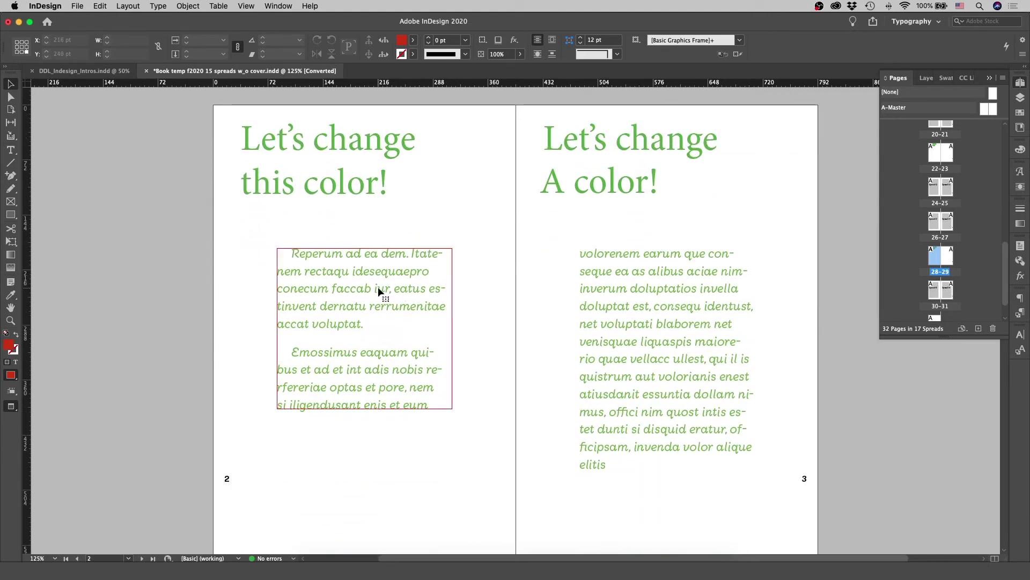
click(379, 292)
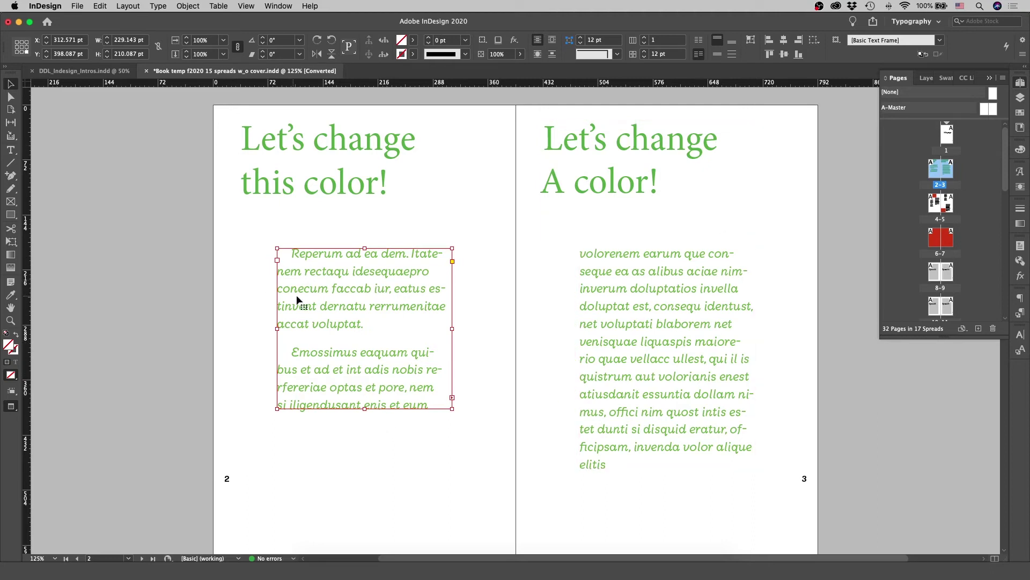
scroll(469, 331, down, 20)
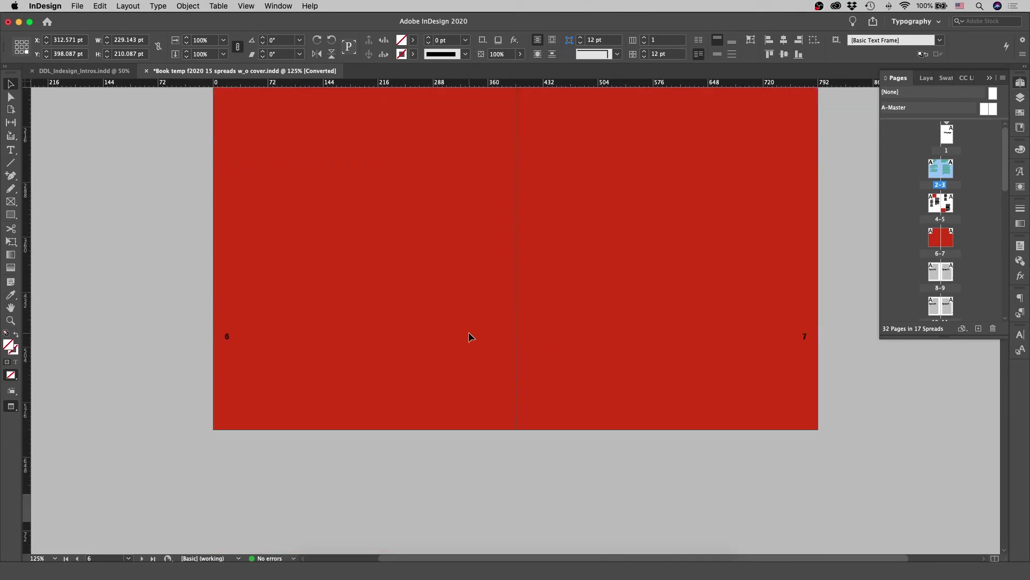
scroll(468, 332, down, 20)
click(437, 330)
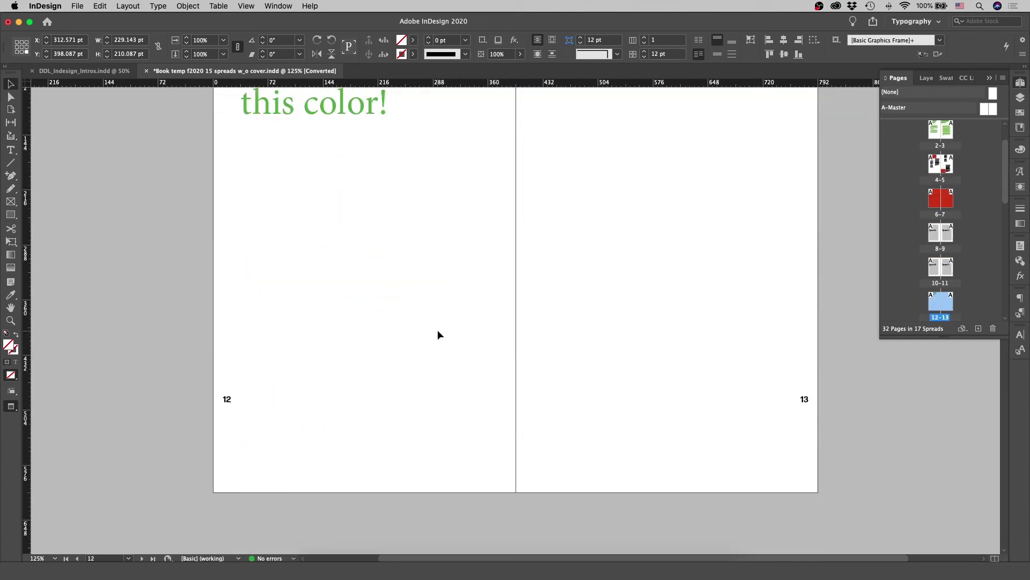
scroll(451, 331, down, 20)
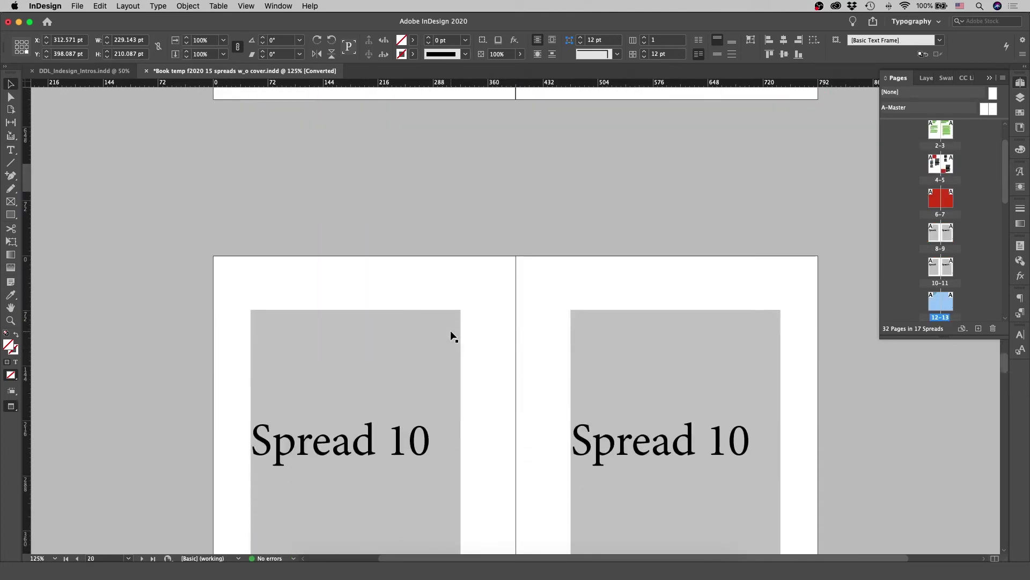
scroll(451, 333, down, 20)
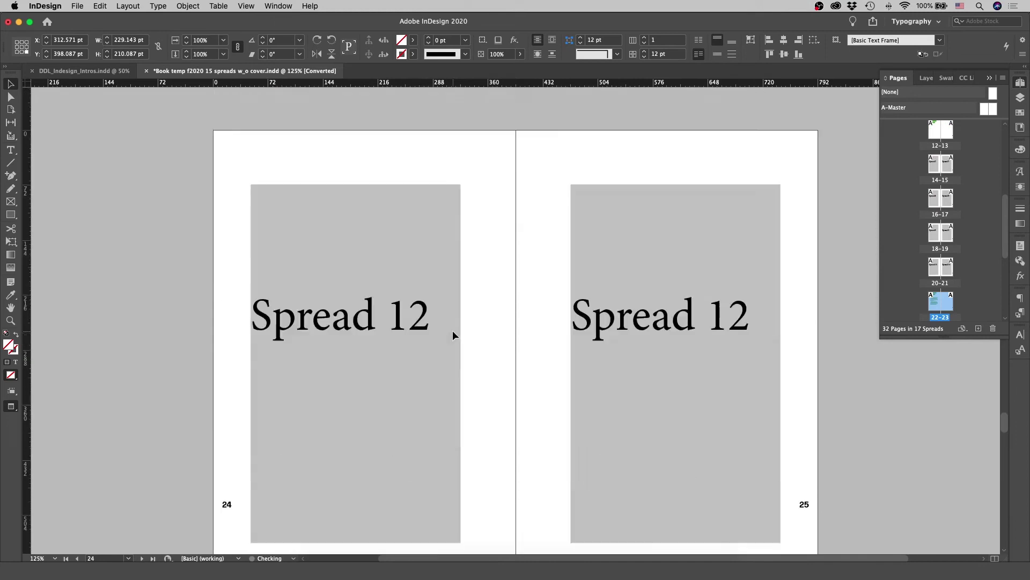
scroll(453, 330, down, 15)
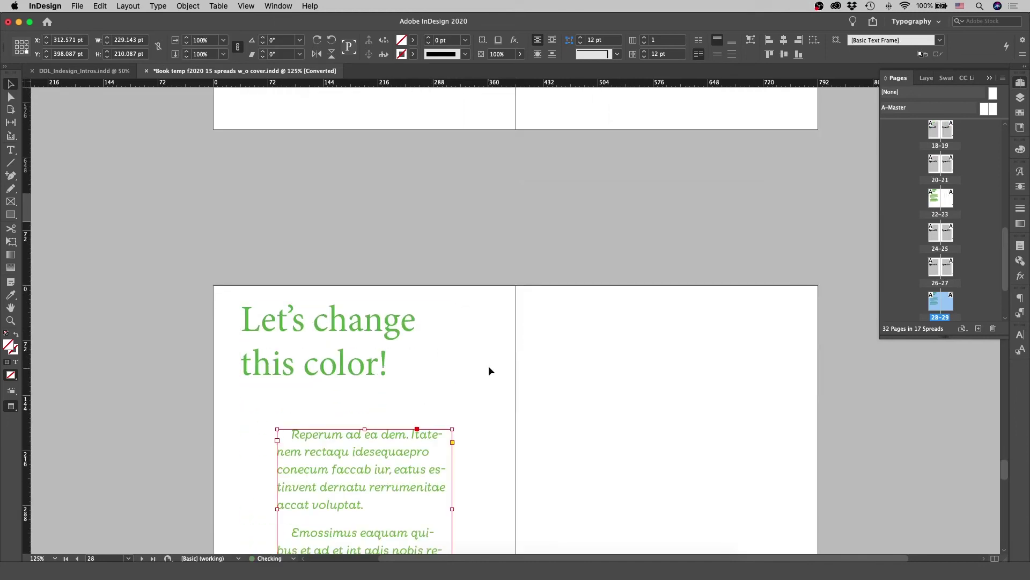
click(631, 367)
scroll(631, 367, up, 2)
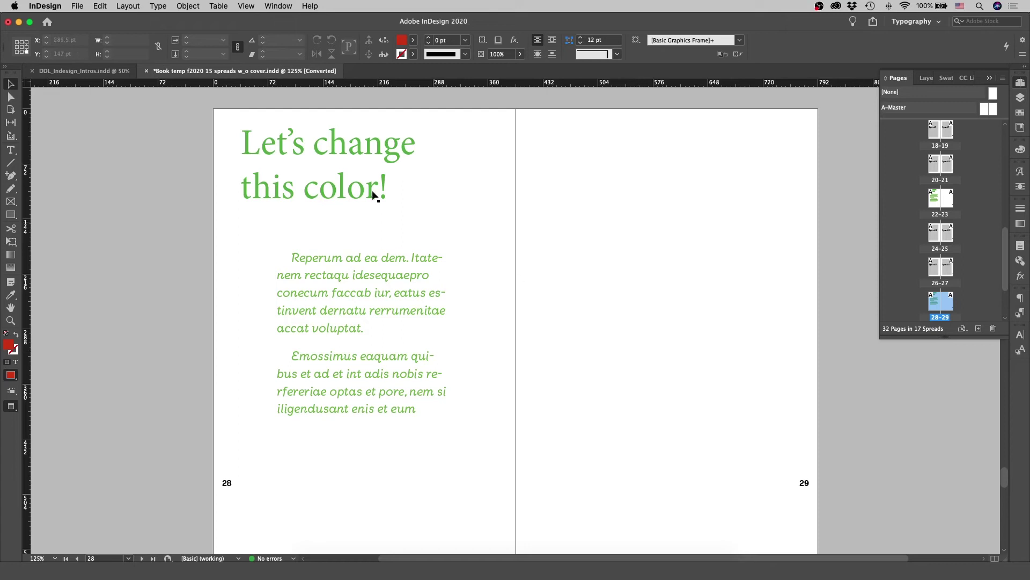
Step: Recolor the headline text on page 28 to a dark blue-violet with the color picker
click(333, 183)
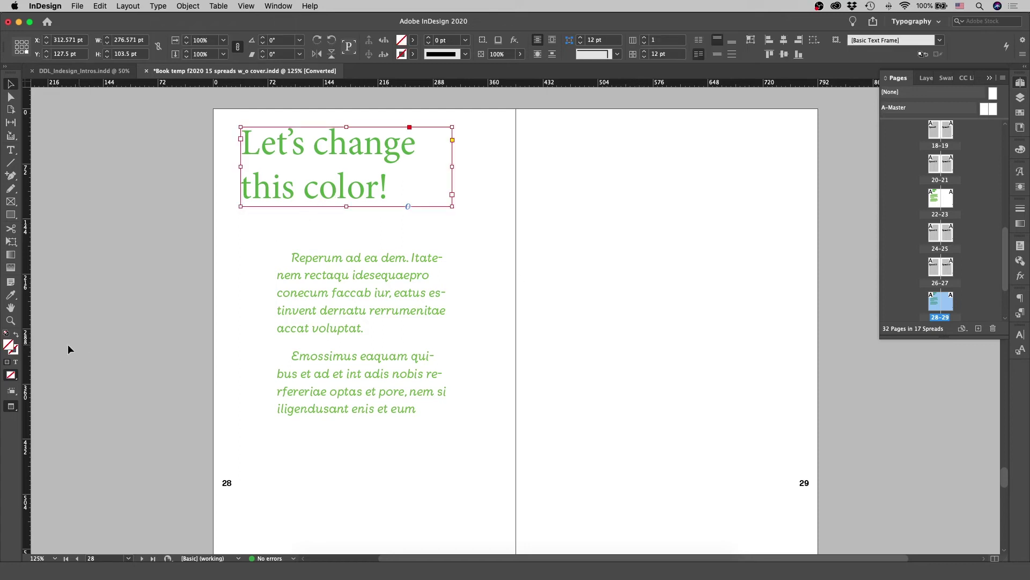
click(16, 362)
double_click(8, 345)
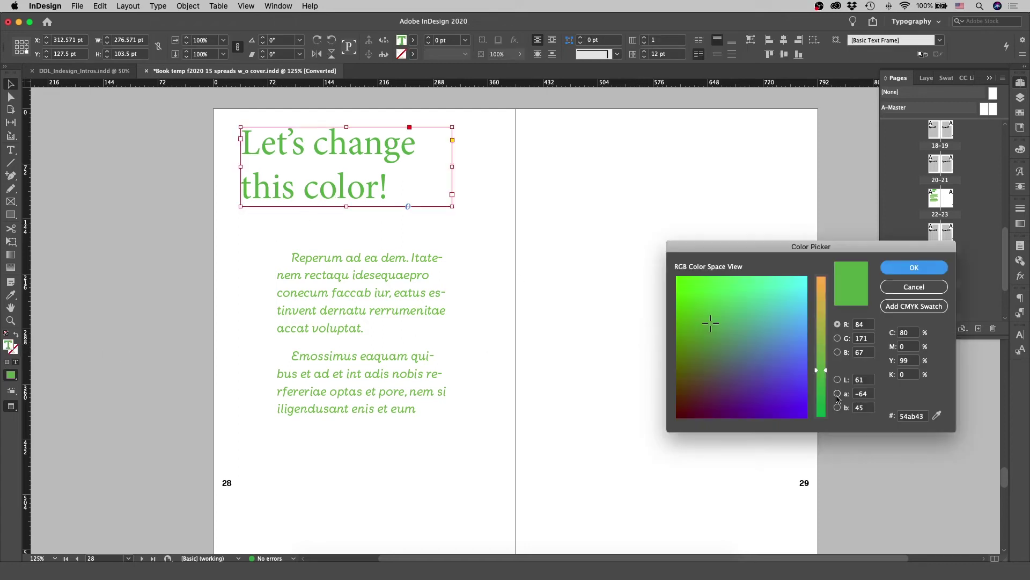
mouse_move(802, 385)
mouse_down()
mouse_move(805, 377)
mouse_move(812, 402)
mouse_up()
click(914, 268)
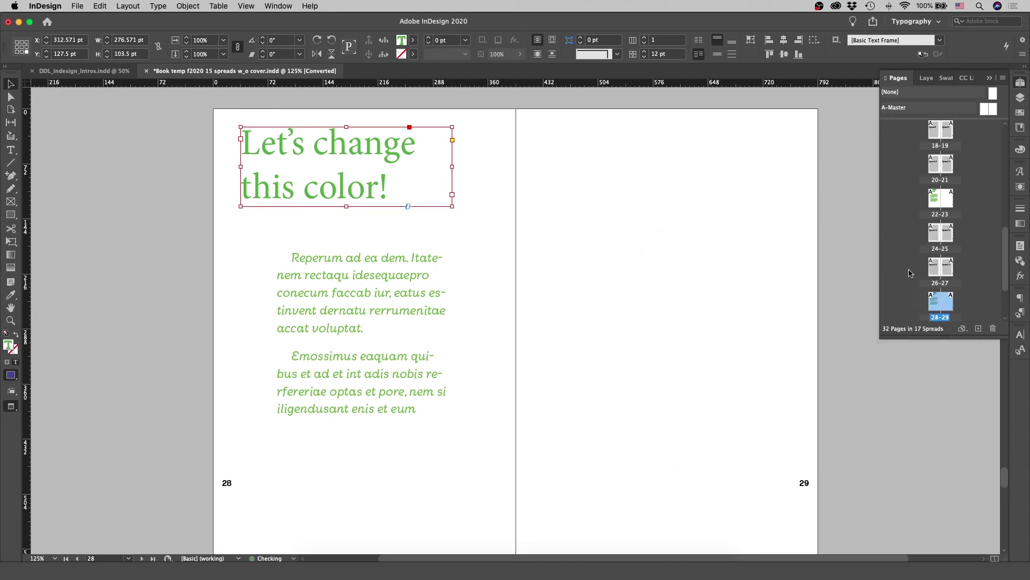
click(539, 305)
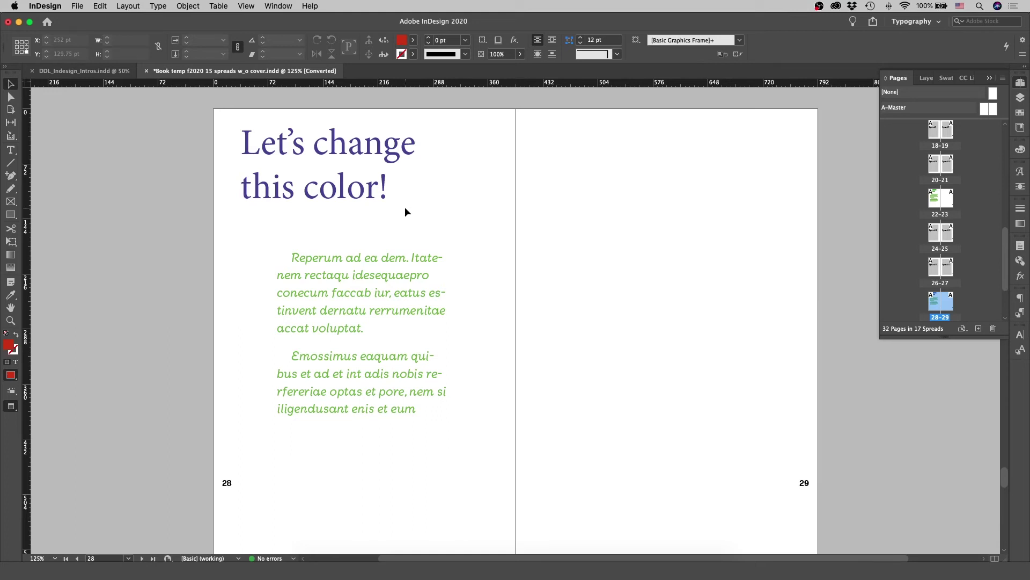
Step: Change the font of all the body text on page 28 to Abolition Oblique
click(384, 292)
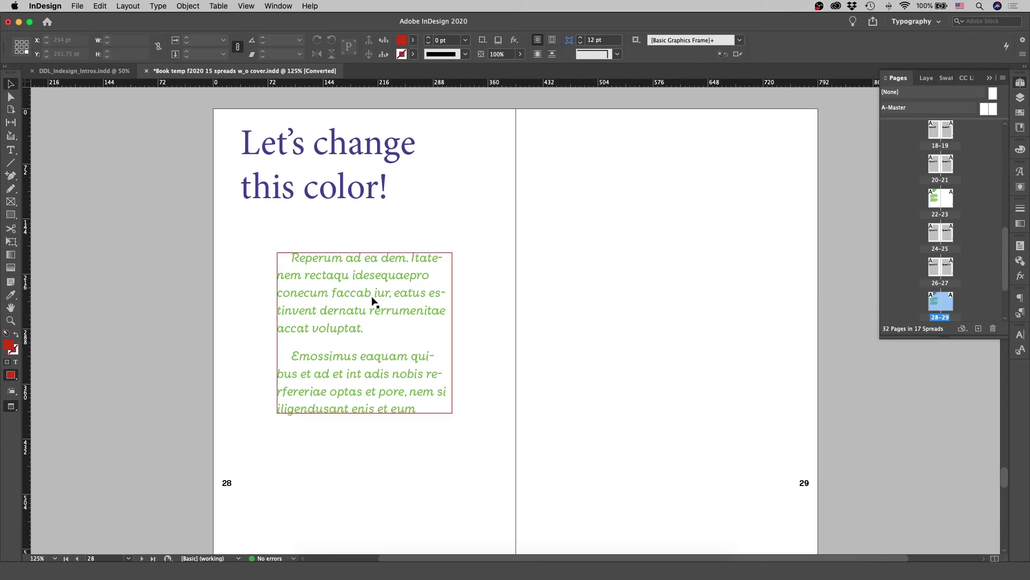
double_click(346, 285)
drag(285, 256, 483, 414)
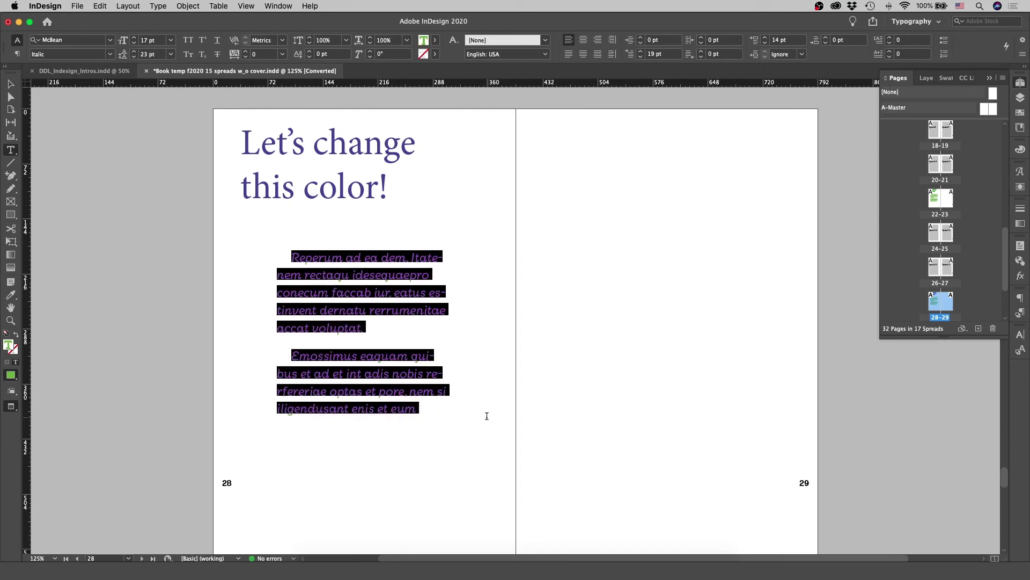
click(110, 40)
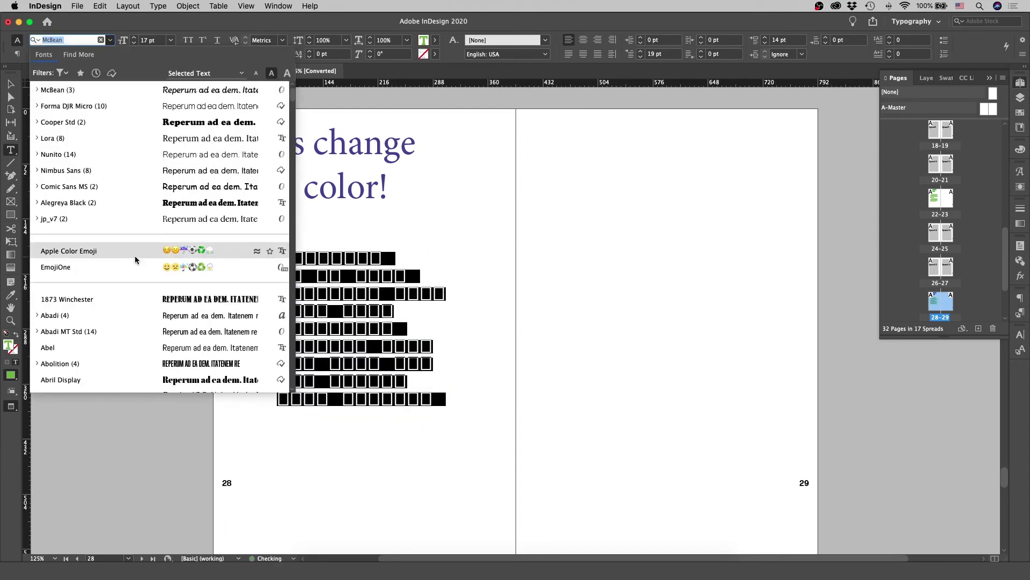
click(92, 363)
click(342, 321)
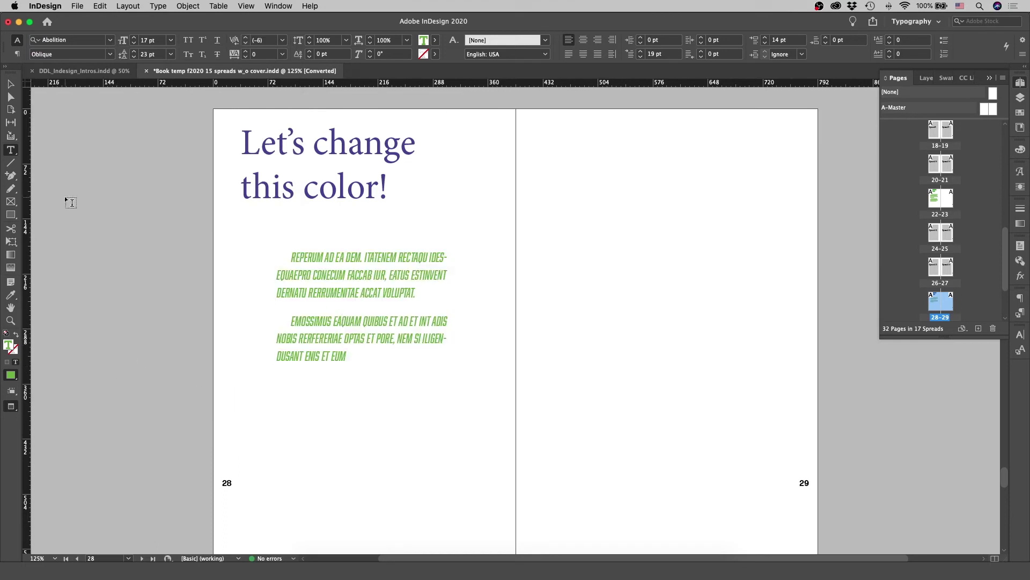
click(11, 85)
click(123, 239)
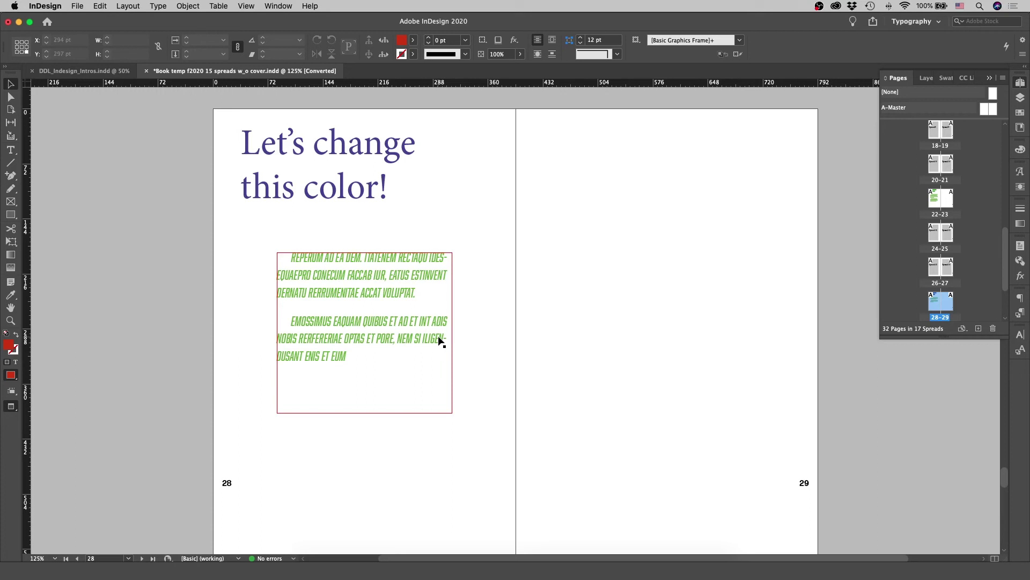
Step: Color all the body text on page 28 with the C=100 M=0 Y=0 K=0 swatch
scroll(507, 326, up, 1)
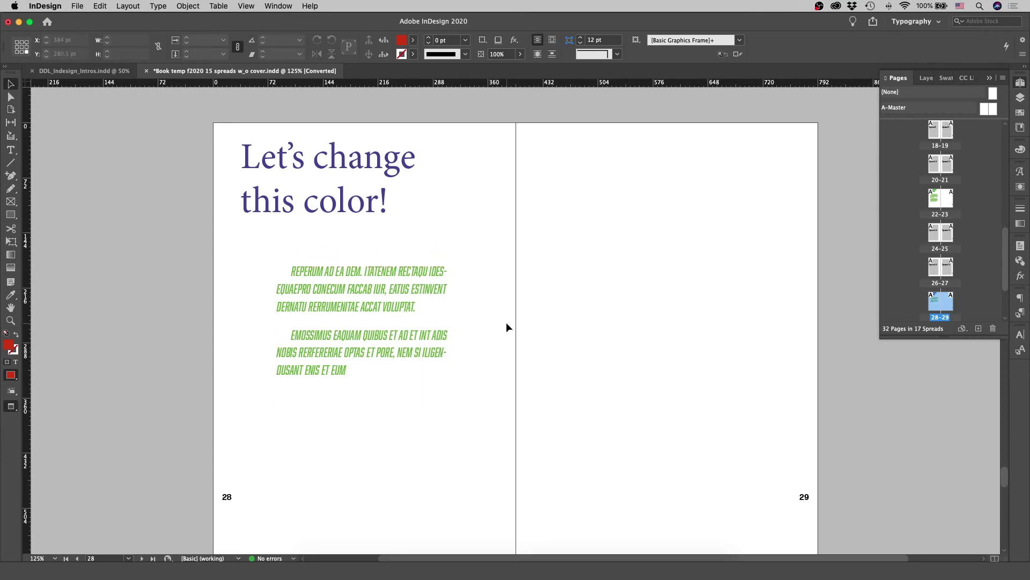
click(321, 304)
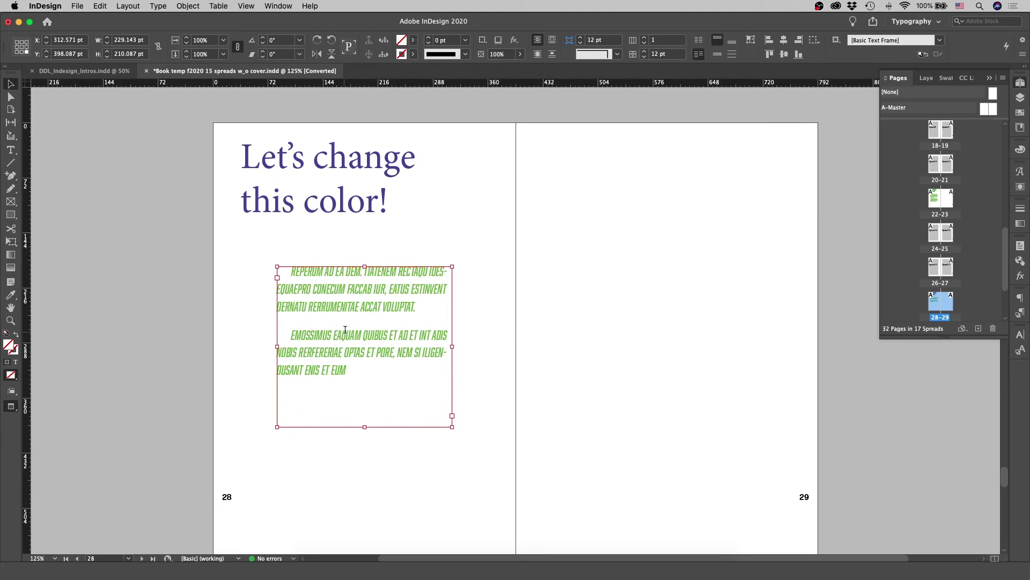
double_click(293, 276)
key(super+a)
click(424, 40)
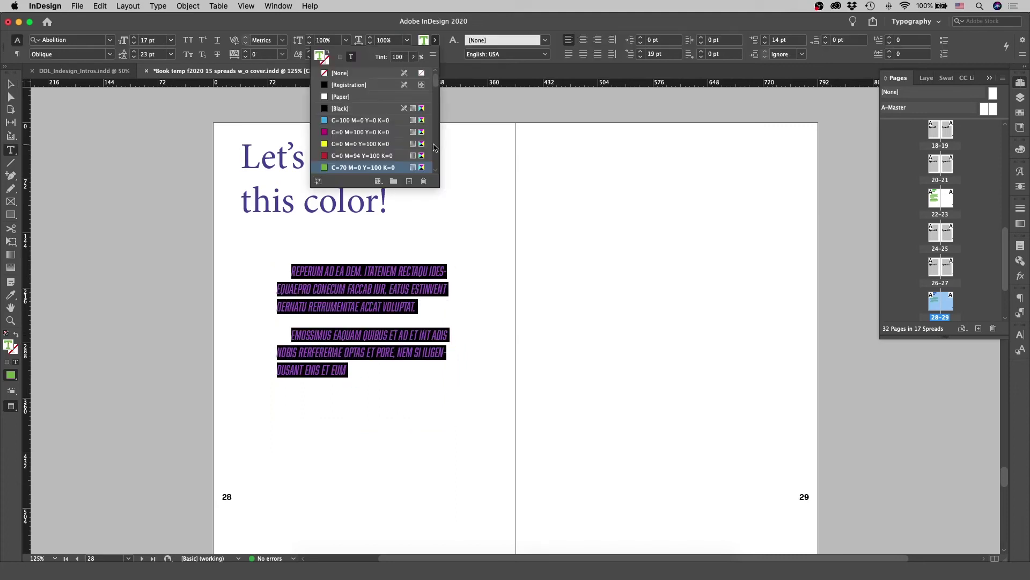
click(362, 119)
key(Escape)
click(176, 201)
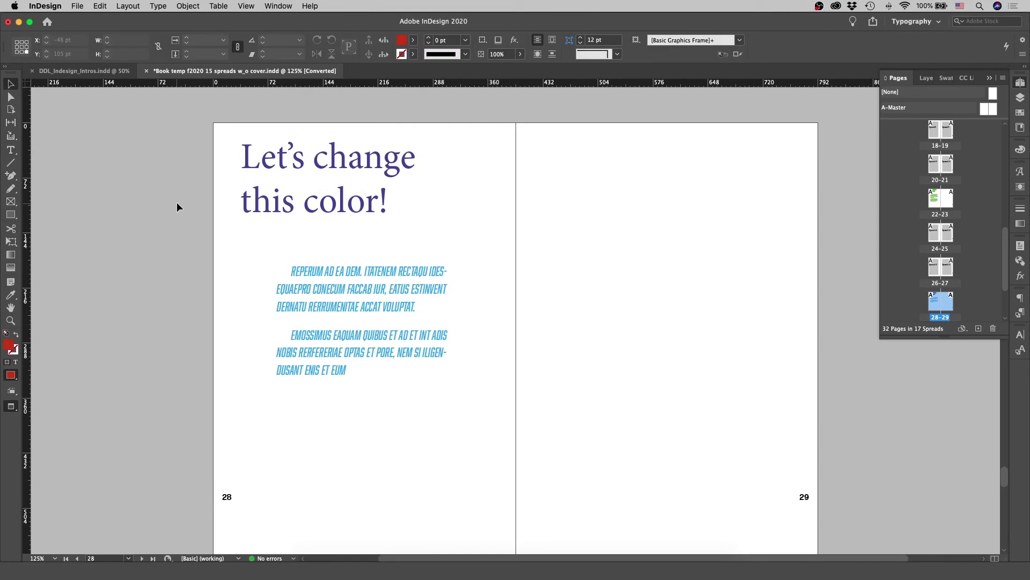
Step: Show the layout guides and draw a red rectangle 324 by 220.5 pt across the full column width from page 29's top margin
scroll(176, 202, up, 10)
scroll(176, 201, up, 15)
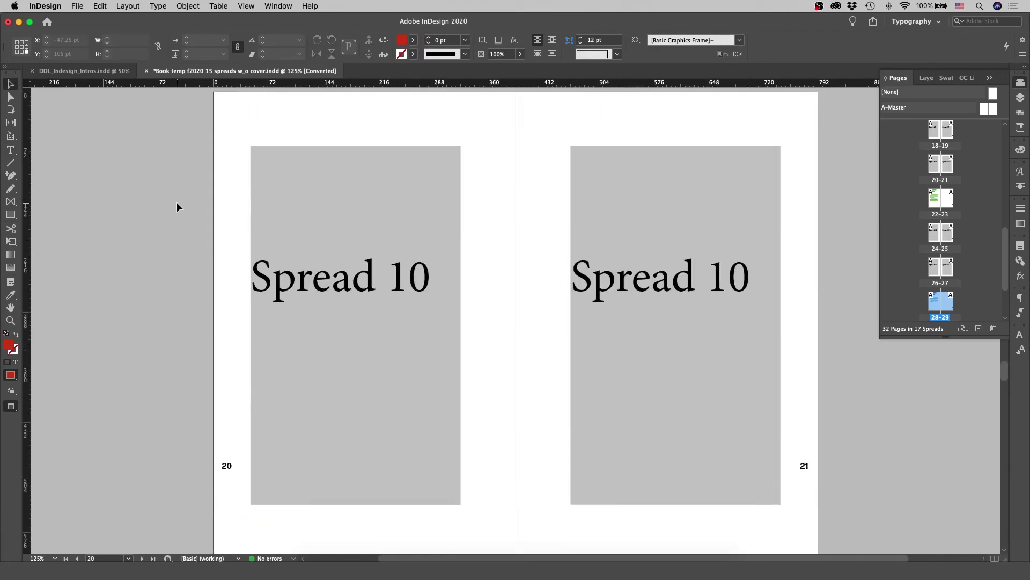
scroll(176, 202, down, 6)
scroll(176, 202, up, 3)
scroll(176, 202, down, 20)
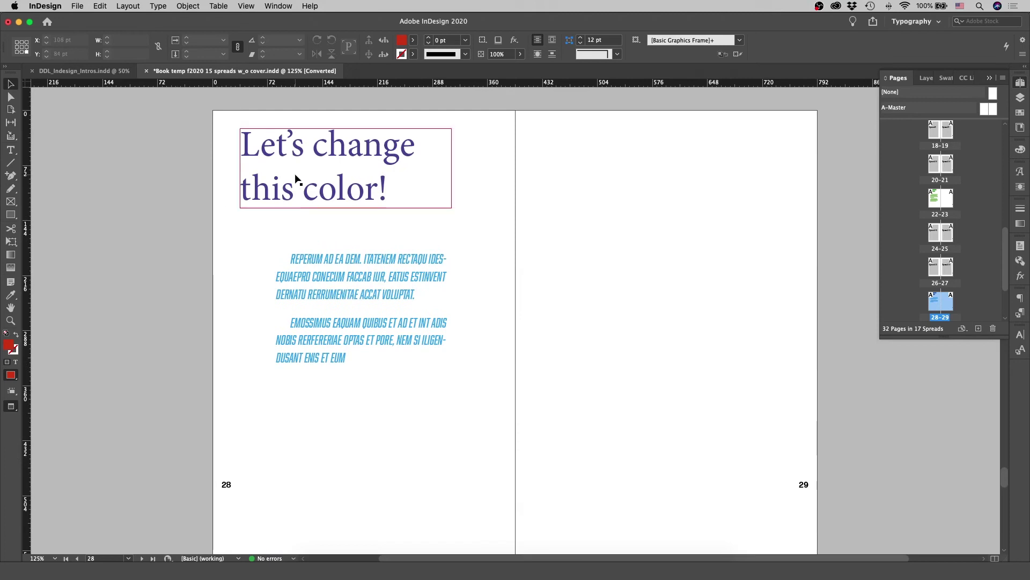
key(w)
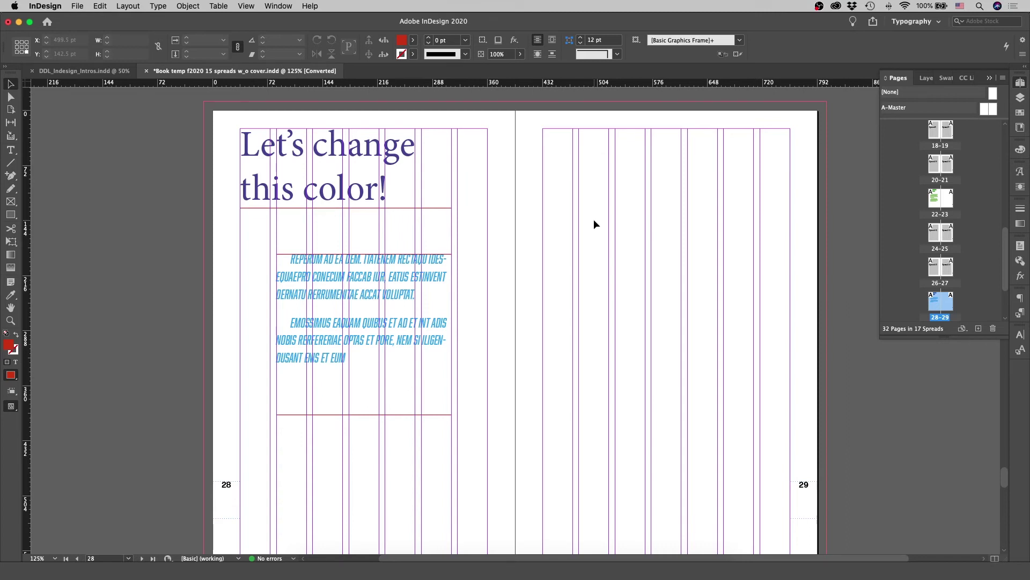
key(m)
drag(544, 130, 790, 297)
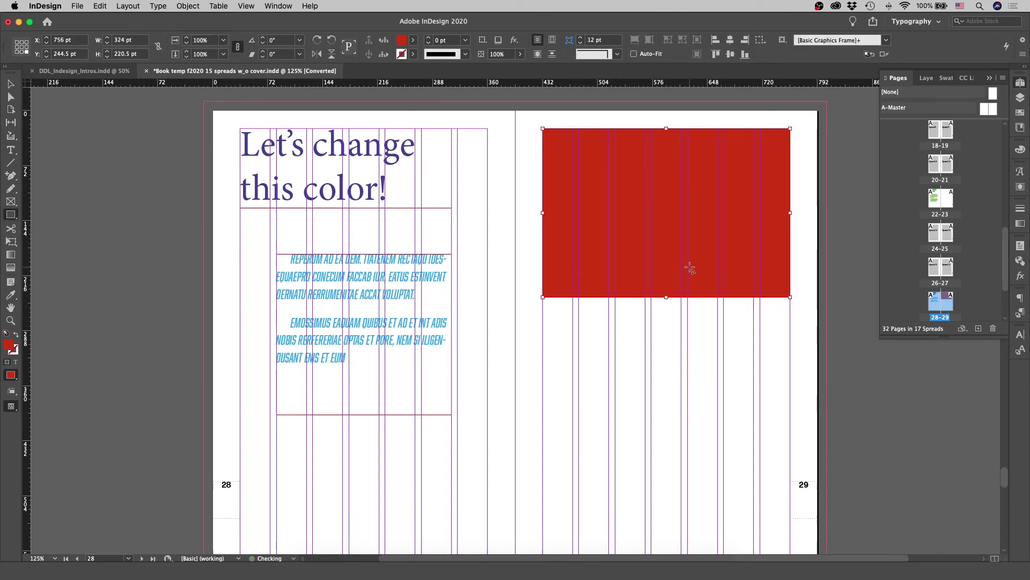
Step: Duplicate the red rectangle directly below the first one on page 29 and hide the guides for a preview
key(v)
drag(641, 191, 643, 376)
key(w)
click(891, 436)
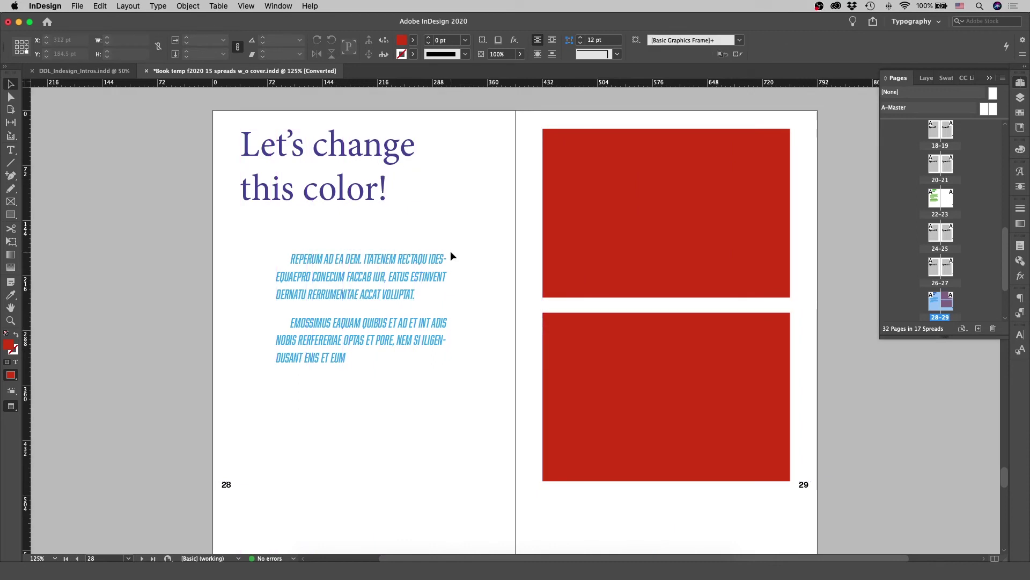
Step: Copy both red rectangles from page 29 and paste them in place on pages 23 and 13
click(548, 286)
shift+click(598, 382)
scroll(576, 356, up, 10)
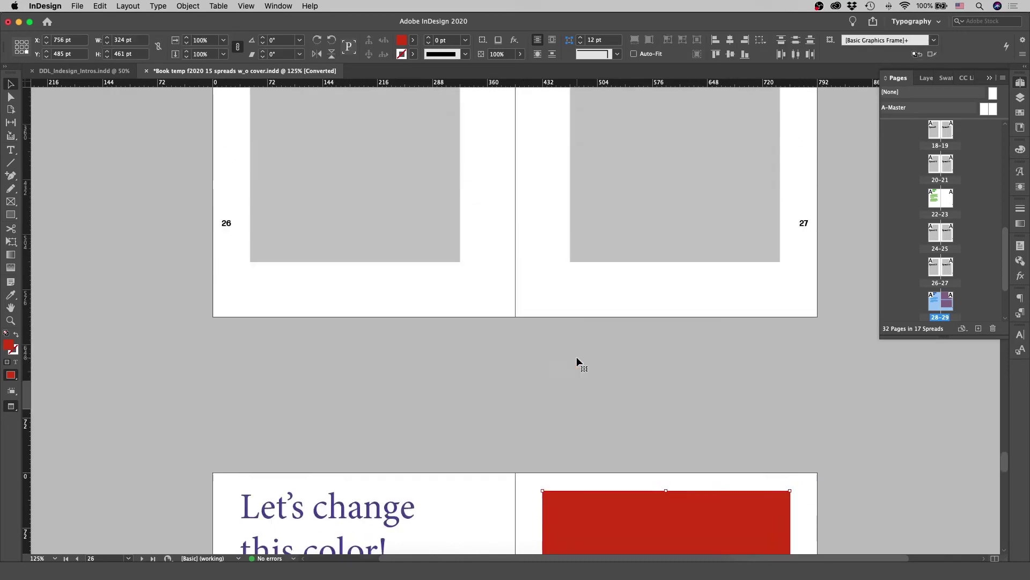
scroll(576, 356, up, 10)
scroll(603, 349, down, 20)
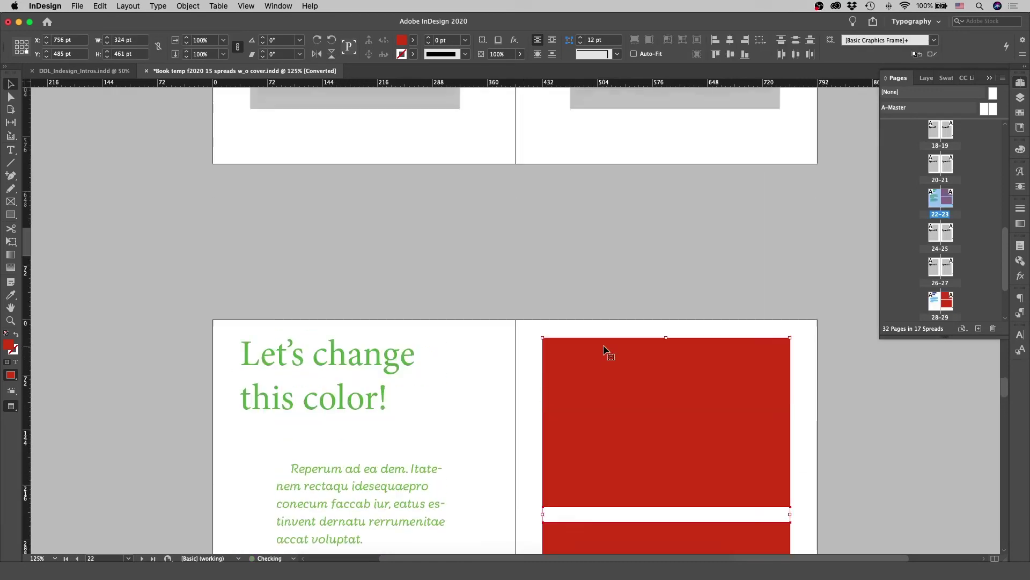
scroll(607, 352, up, 20)
scroll(604, 346, up, 20)
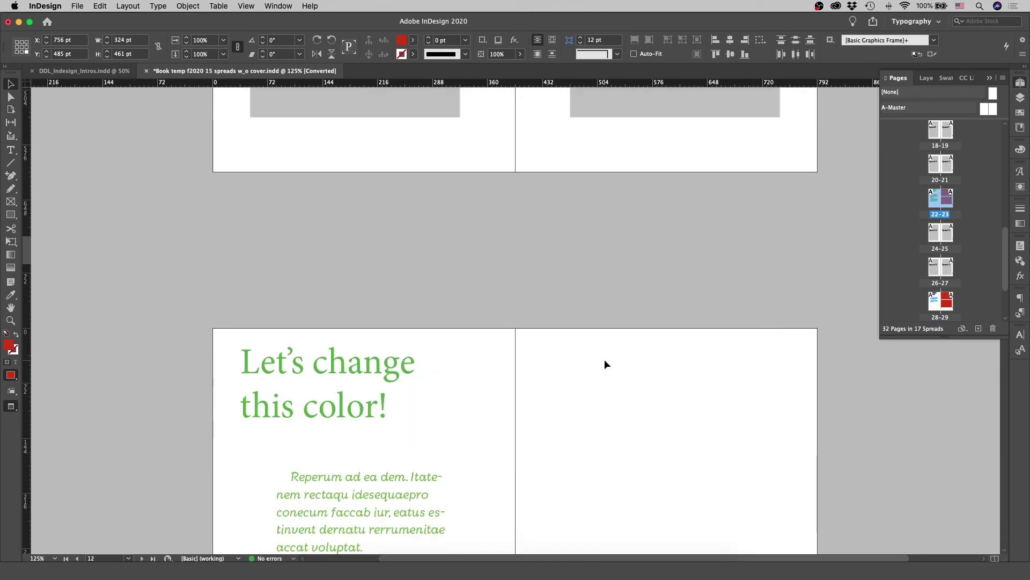
scroll(605, 360, up, 20)
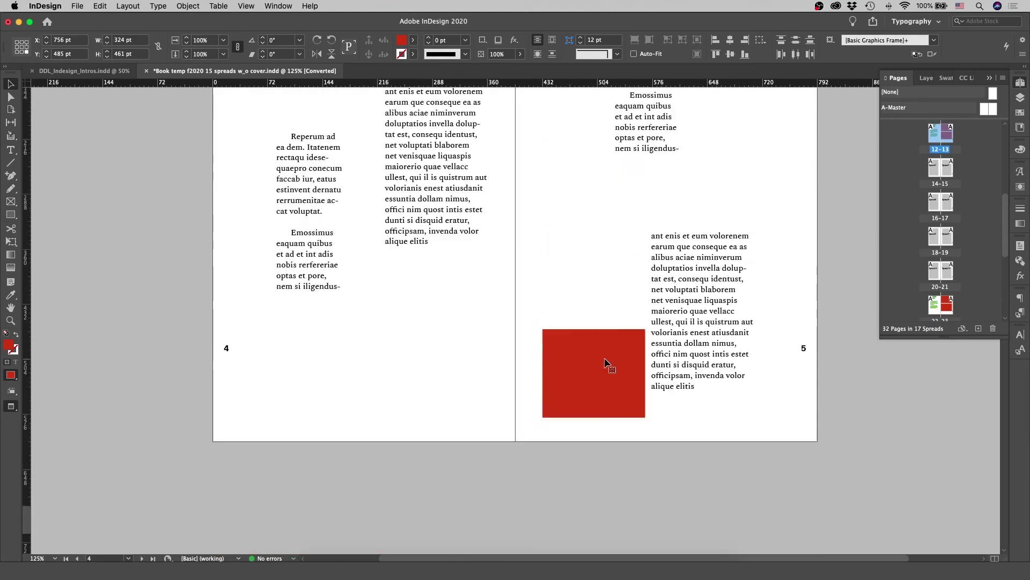
Step: Delete the existing content on page 3 and paste the two copied rectangles in place there
scroll(604, 360, up, 15)
drag(506, 203, 631, 460)
key(BackSpace)
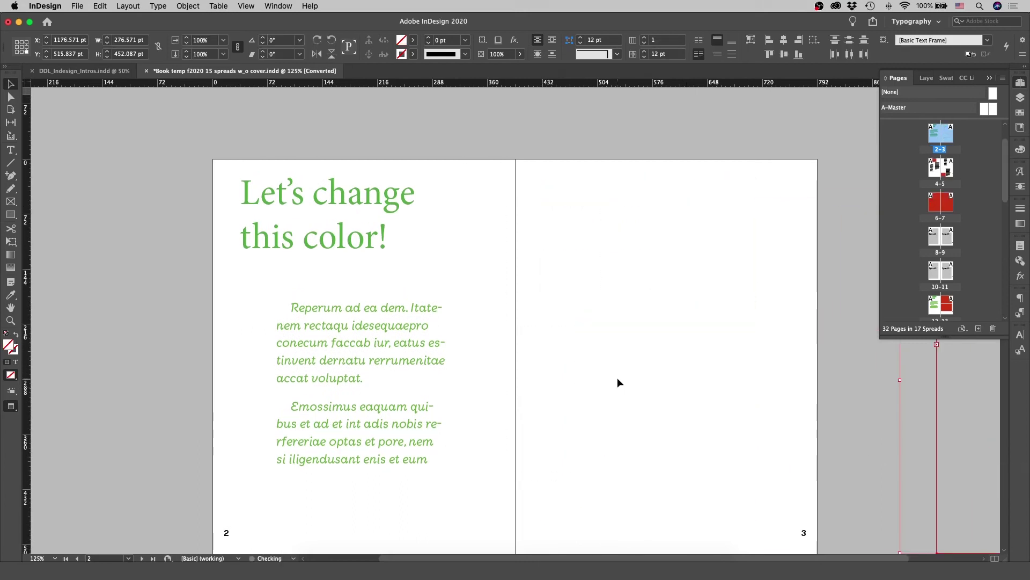
key(super+alt+shift+v)
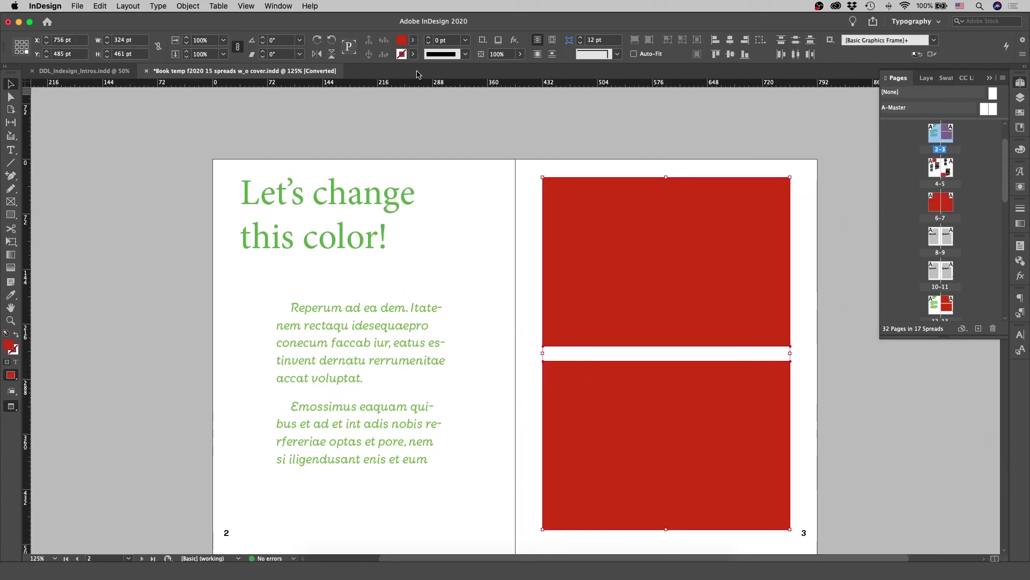
Step: Fill the page 3 rectangles with the R=0 G=216 B=255 swatch and the page 13 rectangles with R=20 G=204 B=138
click(412, 40)
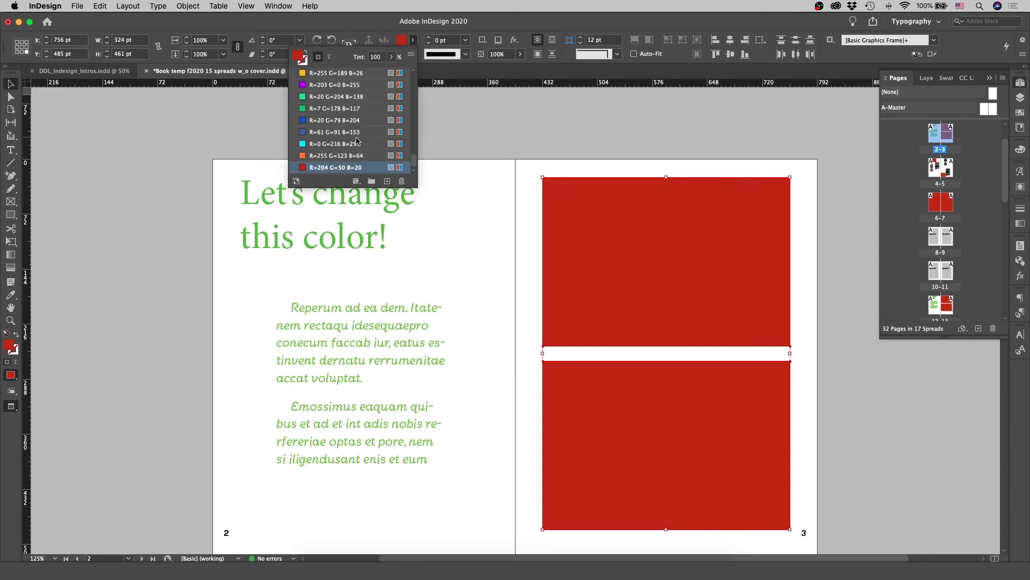
click(328, 144)
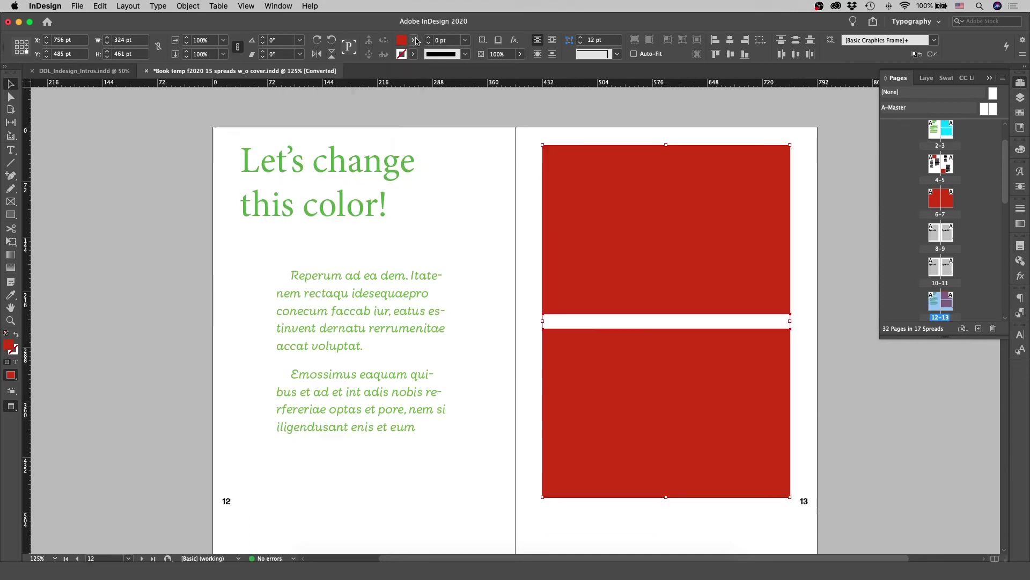
click(412, 41)
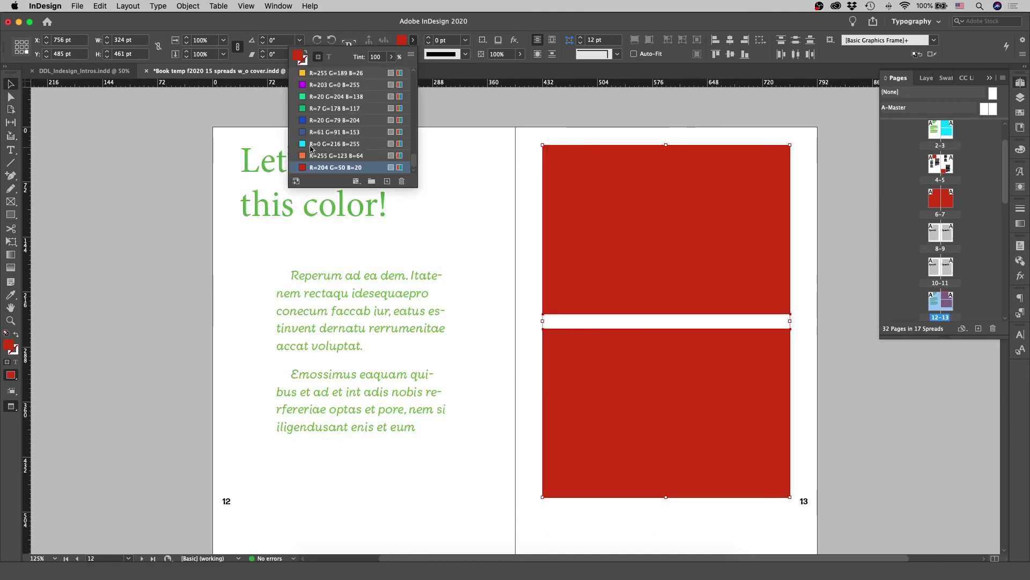
click(319, 97)
click(493, 239)
Step: Fill both rectangles on page 23 with the purple swatch
scroll(494, 238, down, 10)
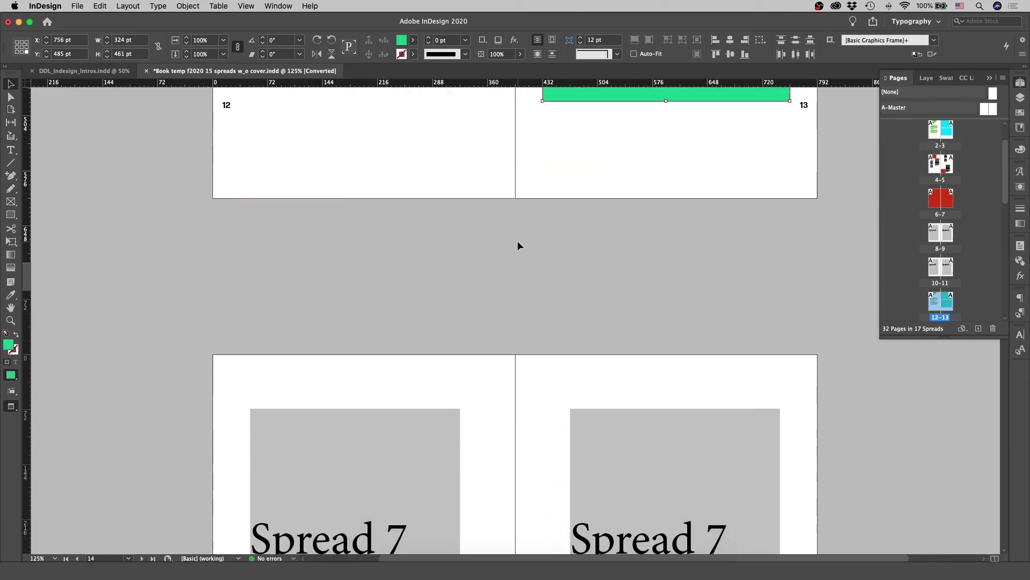
scroll(517, 240, down, 20)
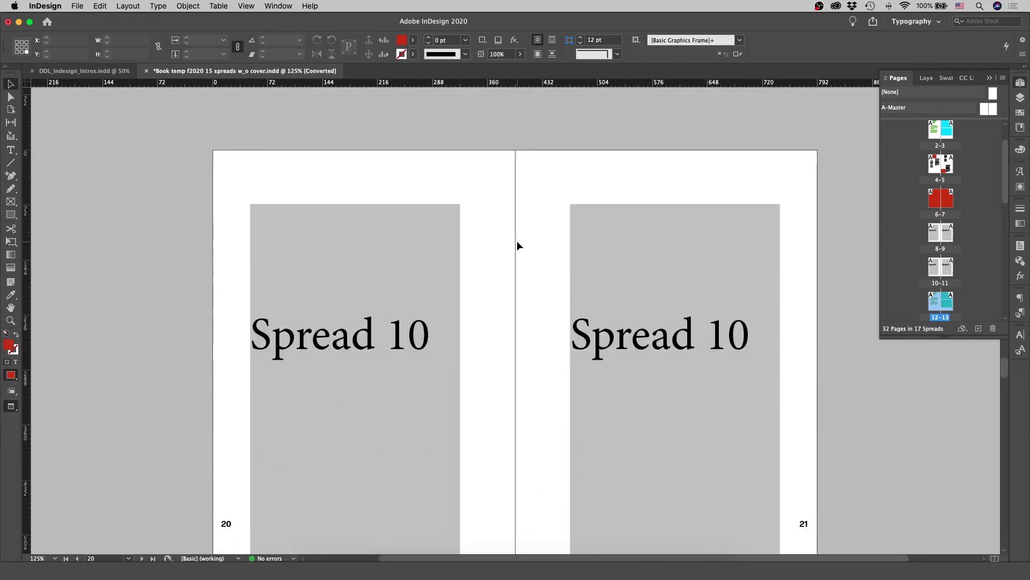
scroll(517, 240, down, 2)
click(547, 225)
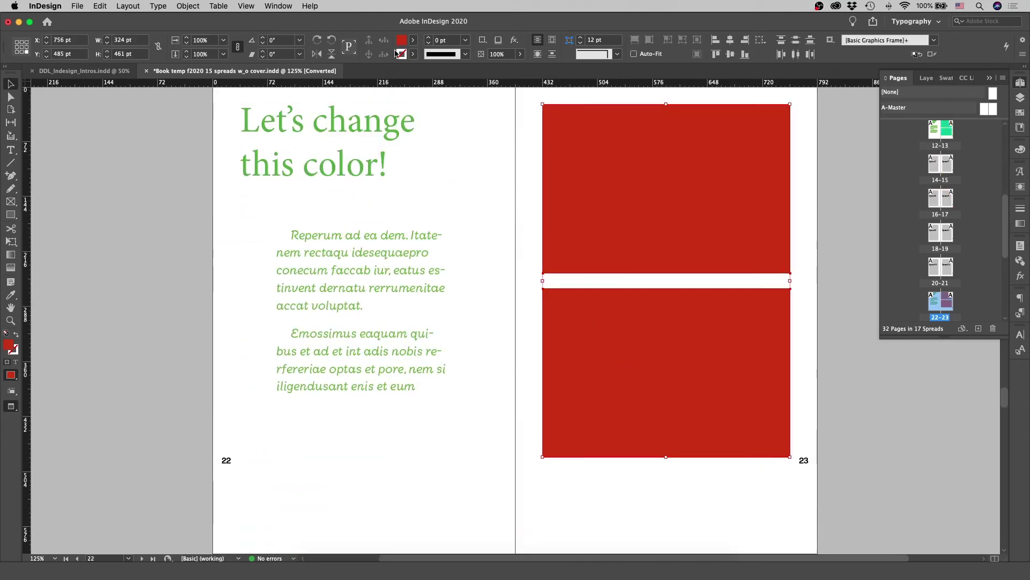
click(414, 41)
click(336, 118)
click(477, 194)
Step: View spreads 2-3 and 12-13 in turn to compare their layout and rectangle colors
scroll(936, 251, up, 5)
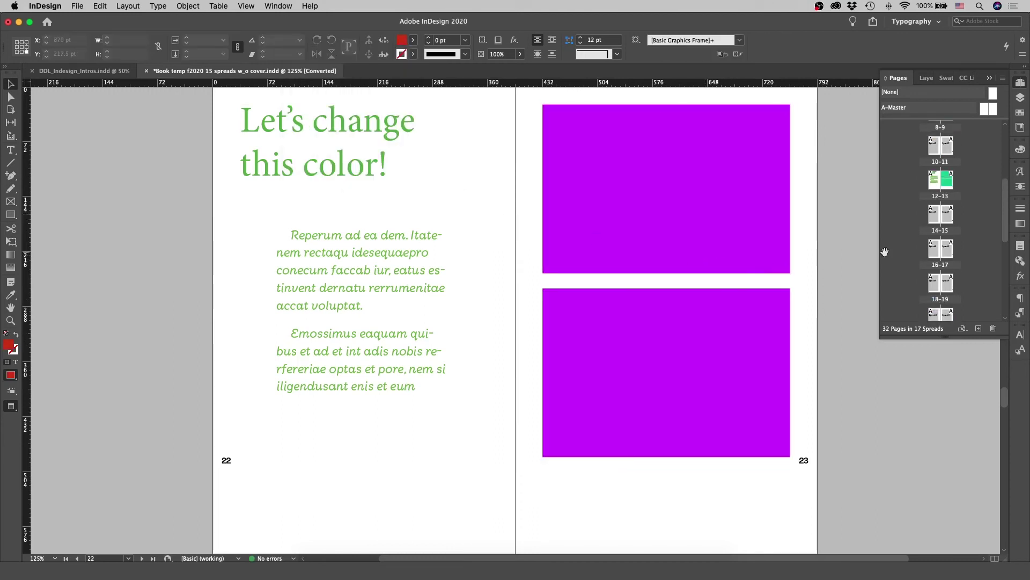
scroll(937, 250, down, 2)
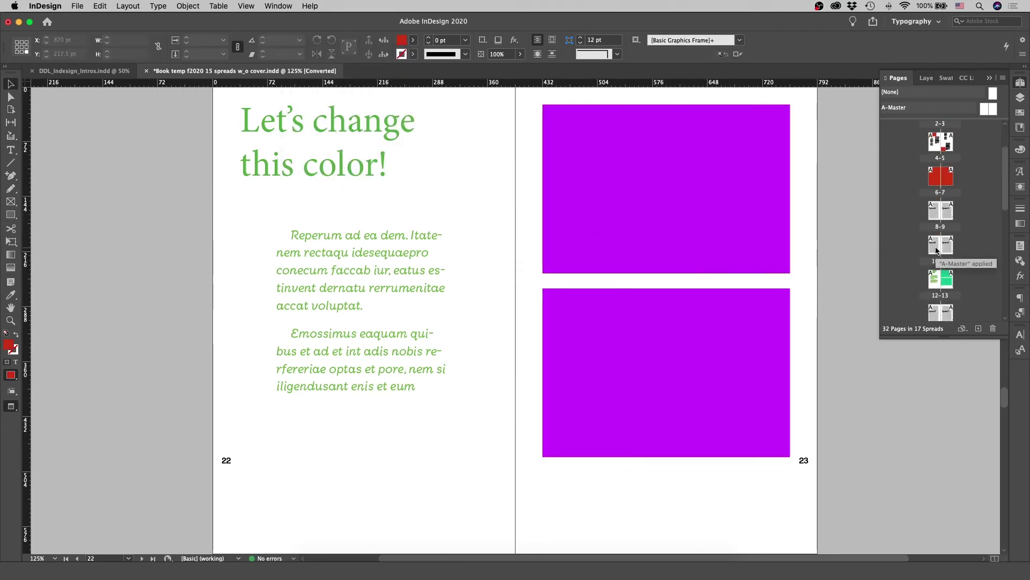
scroll(946, 136, up, 2)
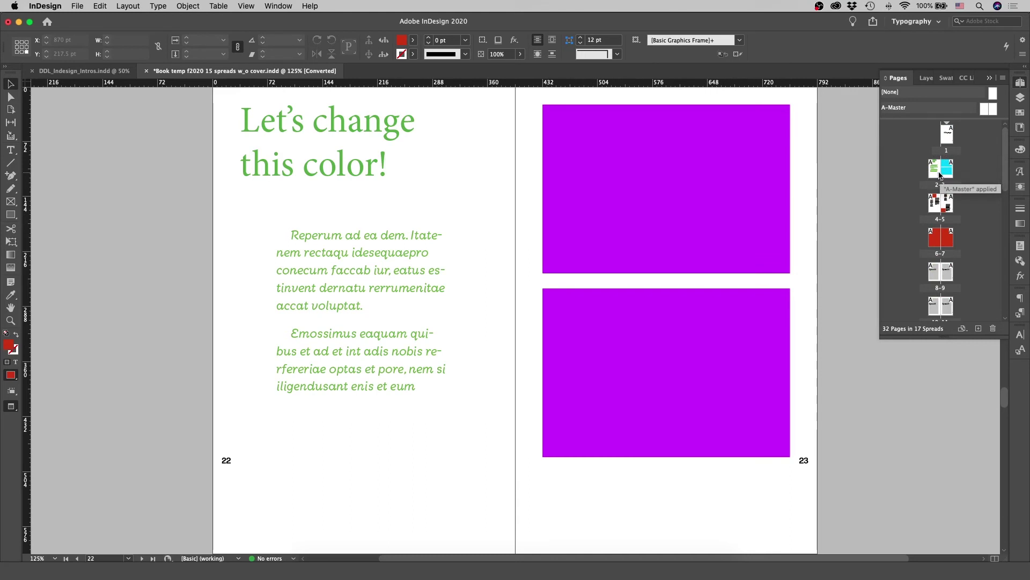
double_click(945, 173)
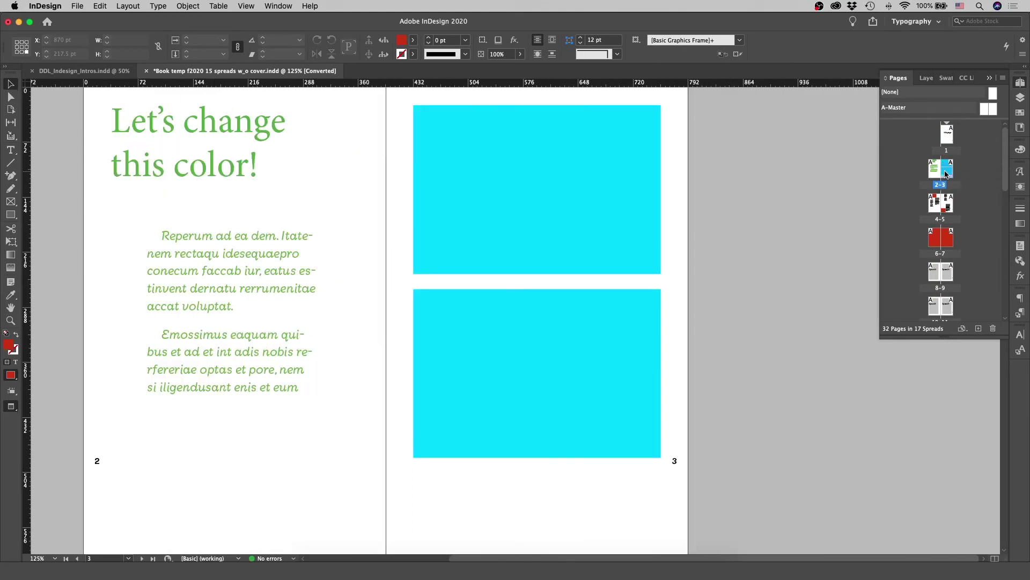
scroll(943, 225, down, 3)
double_click(947, 228)
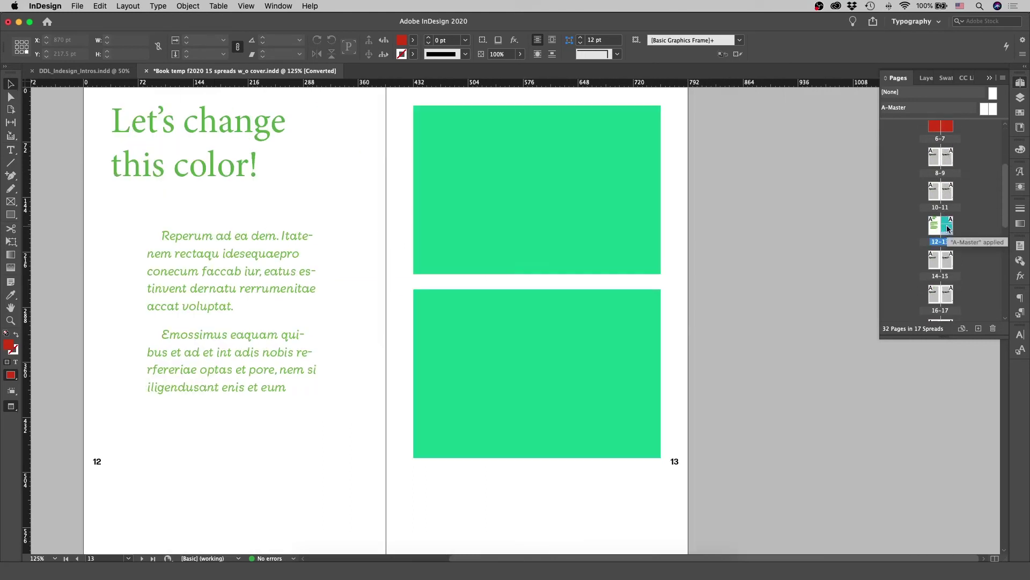
Step: Delete all the Spread 15 placeholder frames and text from pages 30 and 31
scroll(947, 228, down, 4)
scroll(961, 258, down, 4)
double_click(946, 232)
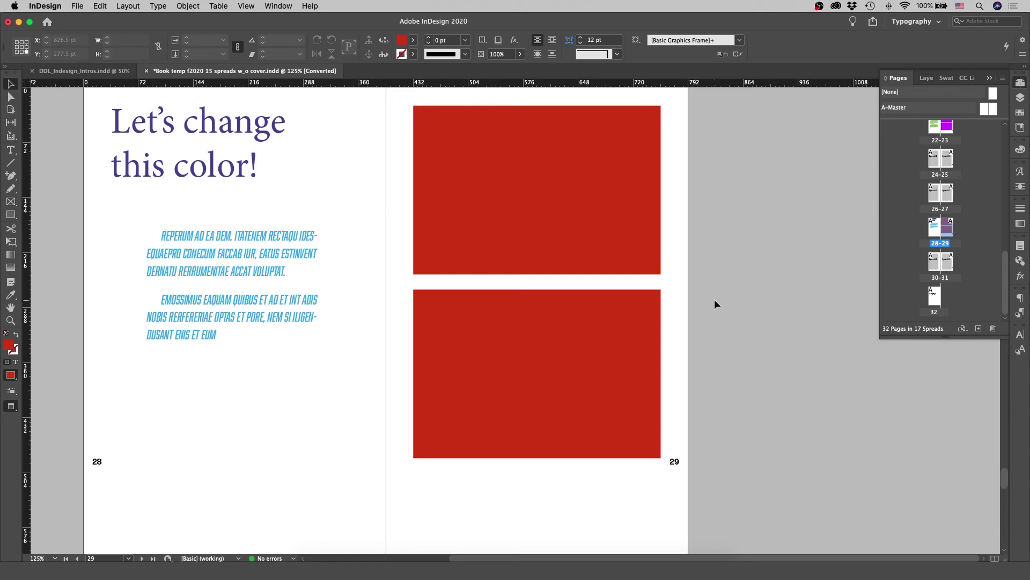
scroll(714, 300, down, 10)
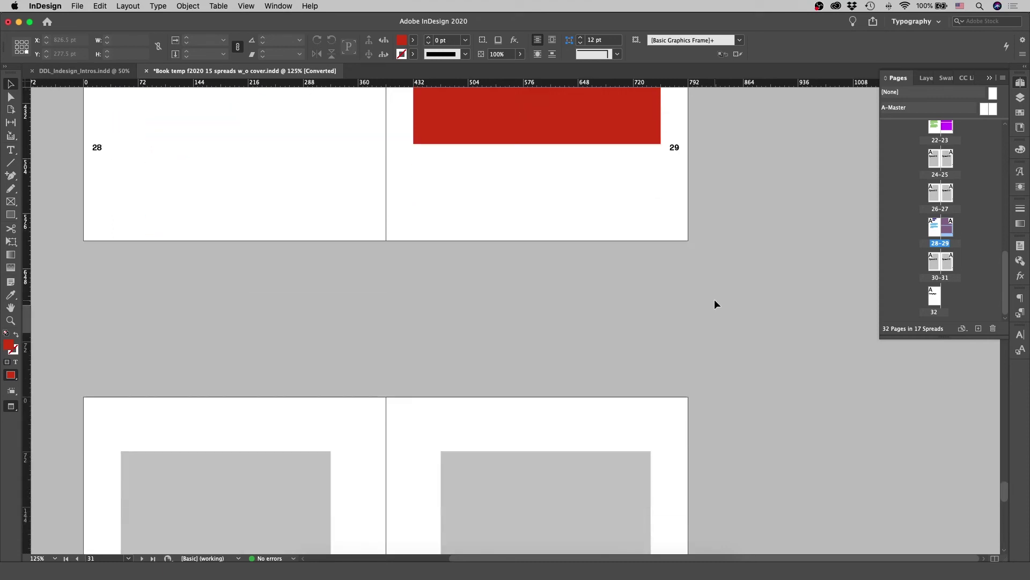
scroll(714, 300, up, 5)
scroll(714, 304, up, 5)
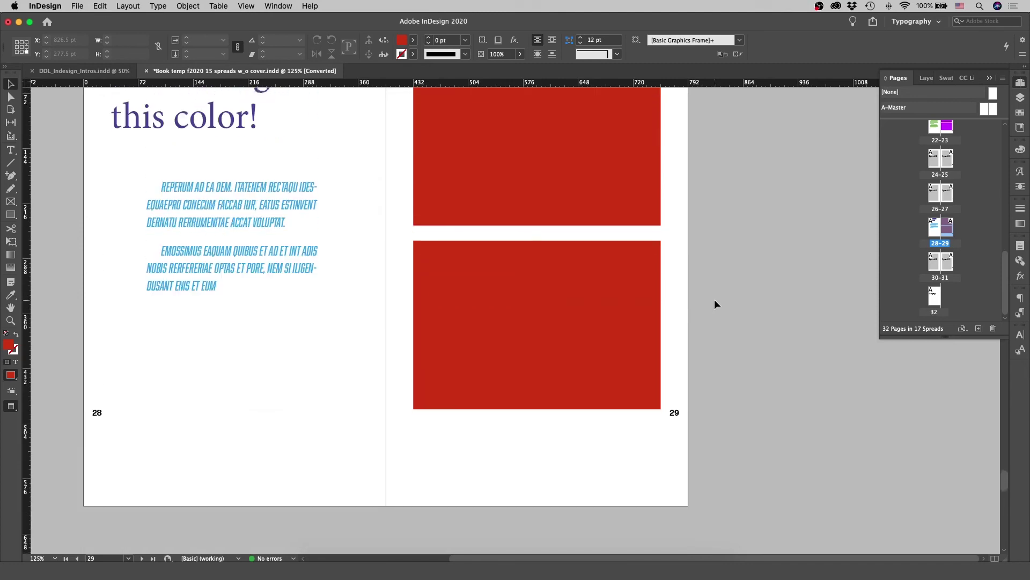
scroll(715, 304, down, 10)
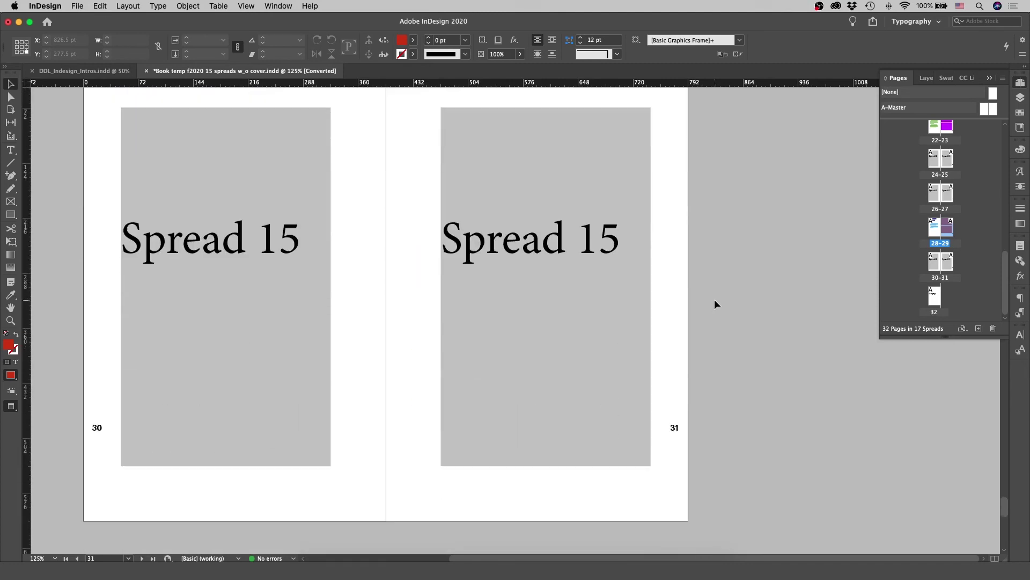
scroll(715, 304, left, 2)
scroll(713, 298, left, 2)
drag(182, 137, 660, 384)
key(Delete)
Step: Show the column guides and place four circles about 134 pt wide on spread 30-31, two staggered diagonally on each page
key(w)
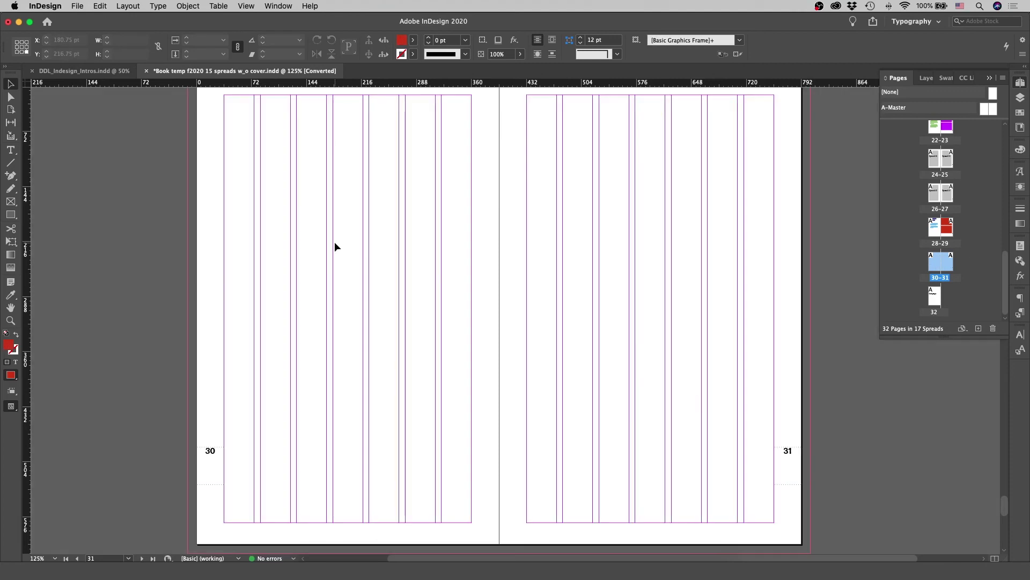
key(l)
drag(223, 163, 337, 251)
drag(354, 263, 356, 264)
key(v)
drag(295, 202, 741, 343)
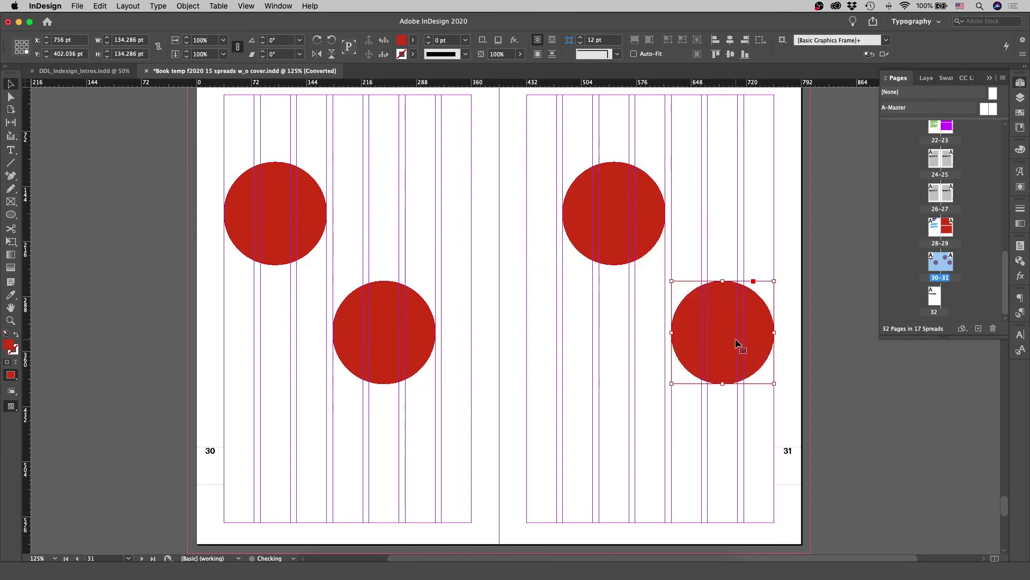
Step: Add a three-column-wide text frame below the circles on page 31, fill it with placeholder text, and duplicate it alongside
key(t)
drag(527, 423, 628, 482)
right_click(566, 440)
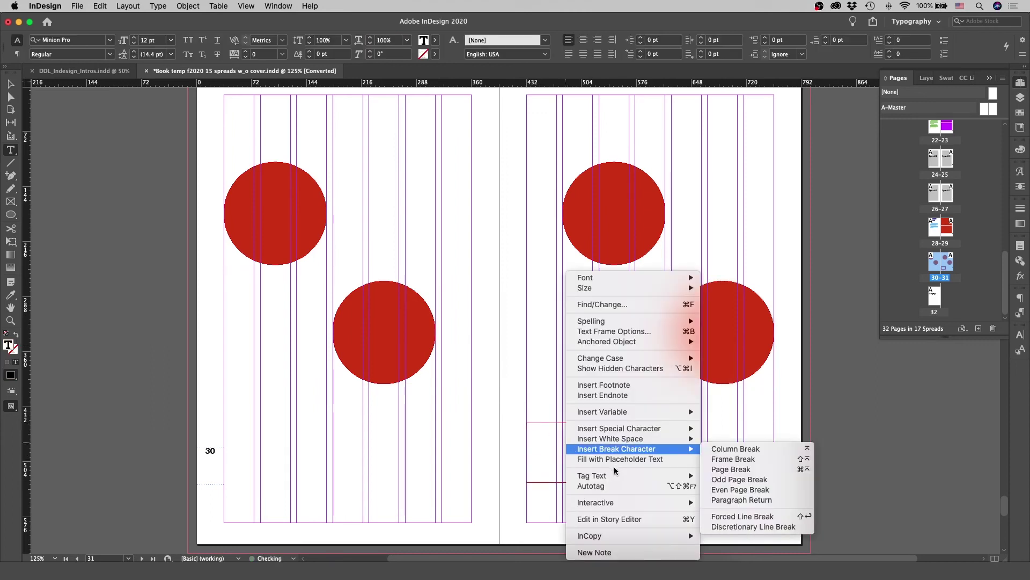
click(601, 522)
key(Escape)
drag(612, 439, 720, 439)
Step: Hide the guides and fill all four circles on spread 30-31 with the cyan swatch
key(w)
drag(209, 150, 781, 390)
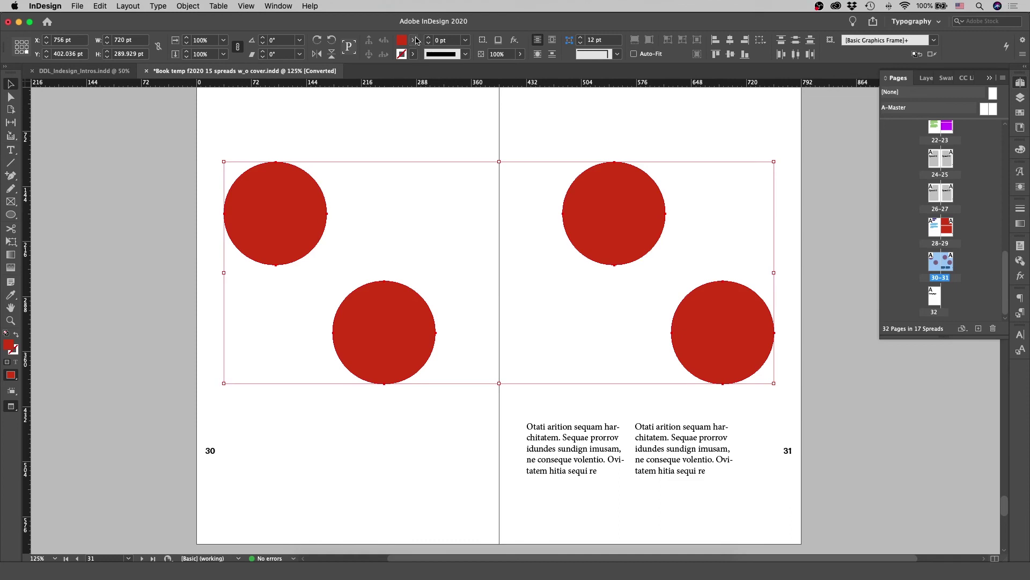
click(413, 39)
click(335, 89)
click(185, 184)
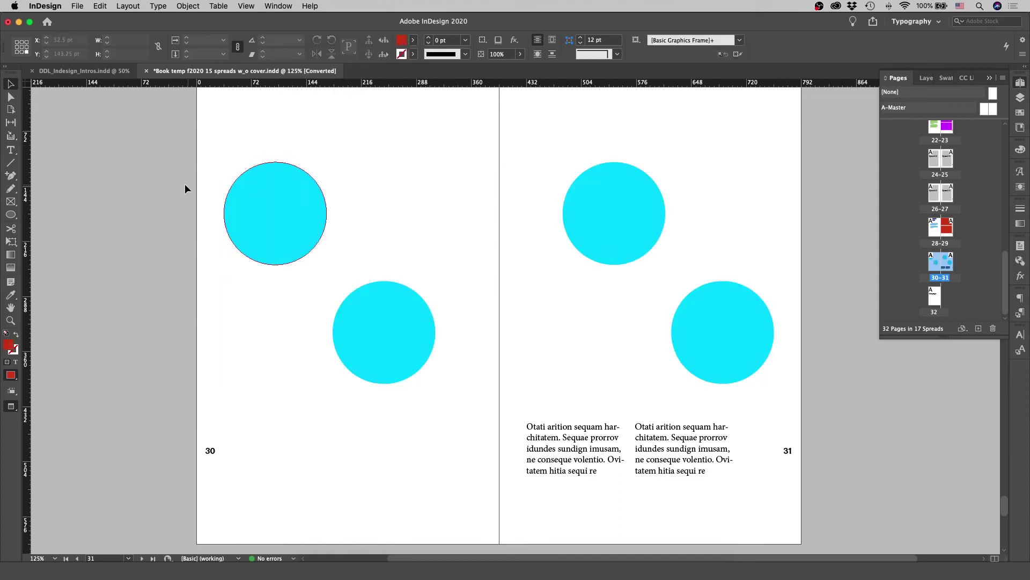
Step: Compare the layout and colors of spread 30-31 with those of spread 28-29
scroll(410, 204, up, 10)
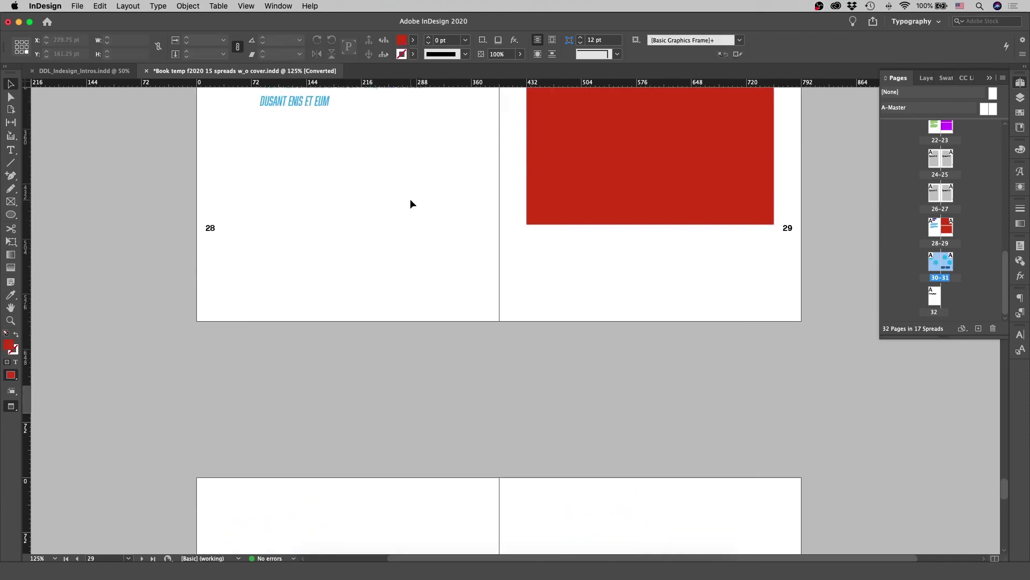
scroll(410, 204, down, 5)
scroll(410, 204, down, 10)
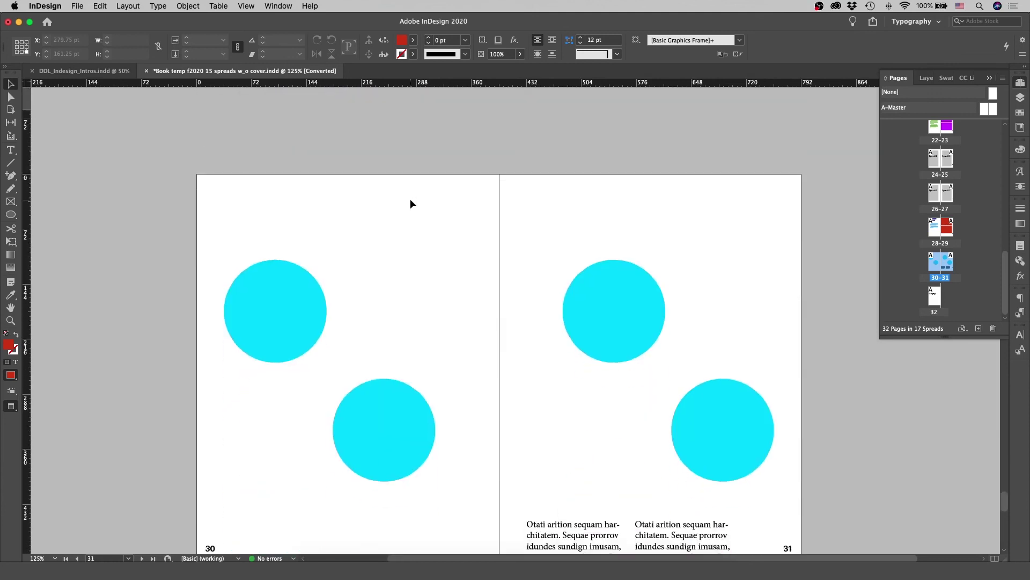
scroll(410, 204, up, 10)
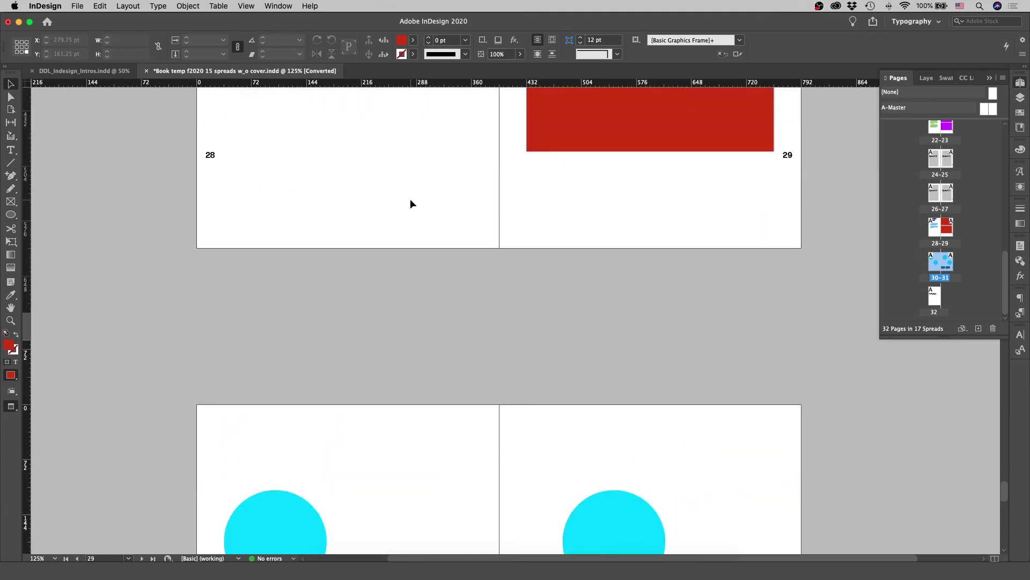
scroll(410, 204, down, 8)
scroll(410, 203, down, 1)
Step: Copy everything on spread 30-31 and paste it in place on spread 24-25, replacing the Spread 12 placeholder content
key(super+a)
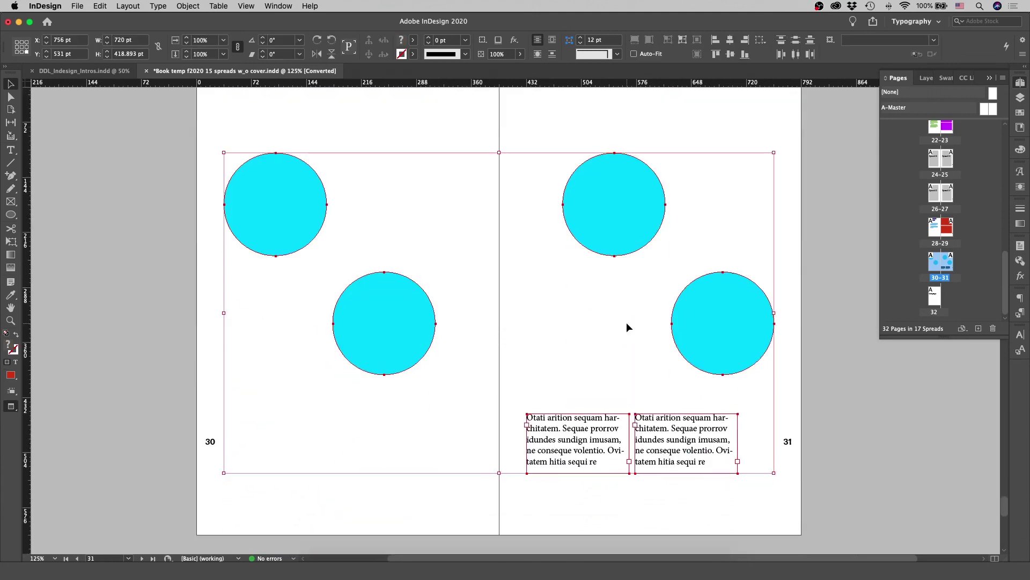
scroll(626, 323, up, 20)
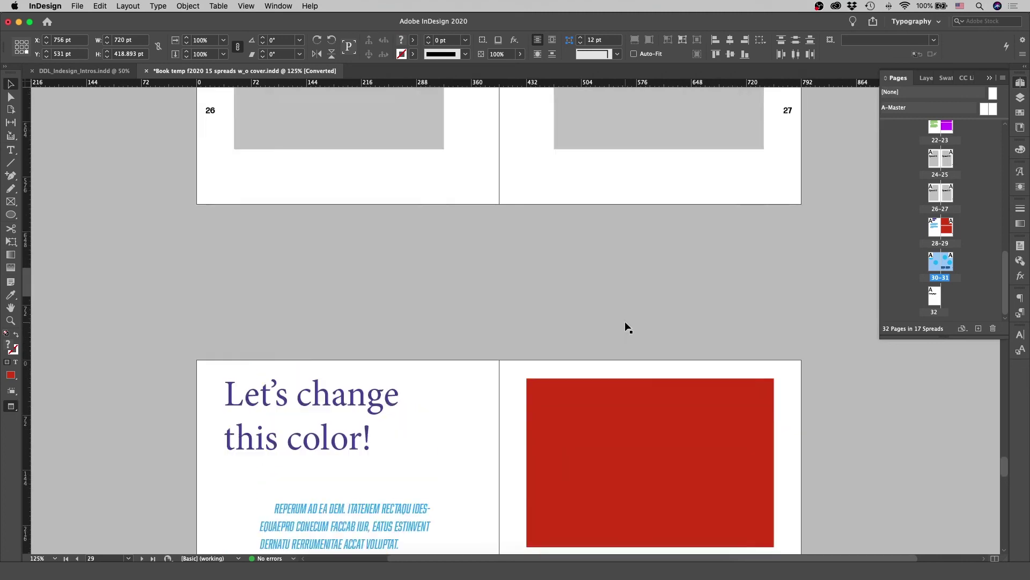
scroll(626, 323, up, 3)
scroll(626, 324, down, 6)
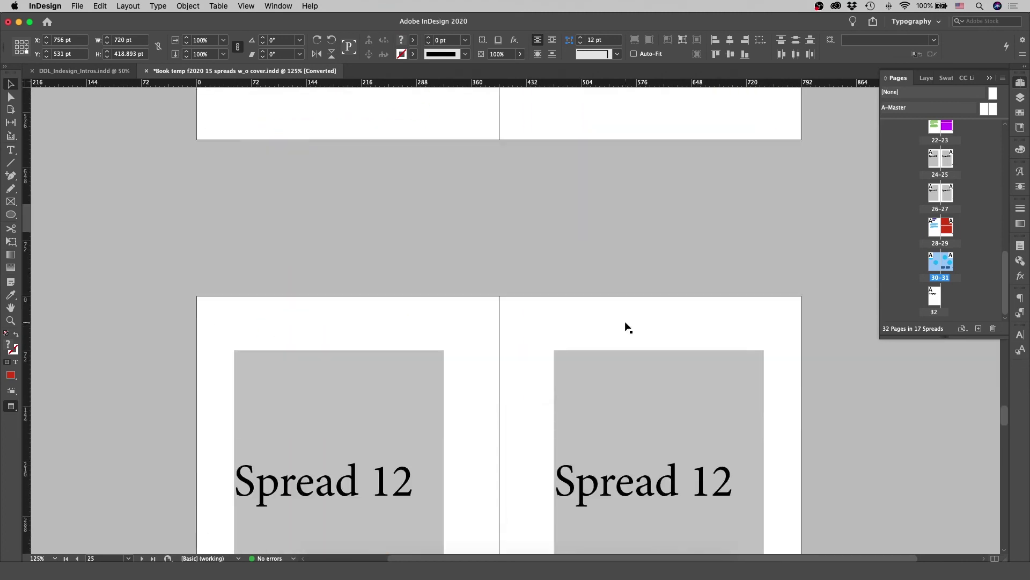
drag(368, 322, 775, 456)
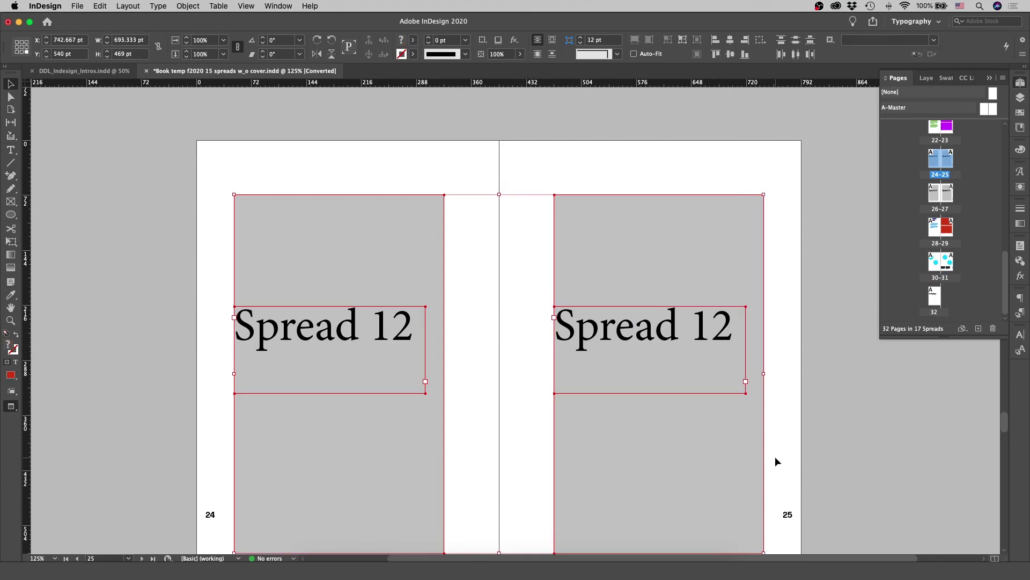
key(Delete)
key(super+v)
click(590, 359)
Step: Fill all four circles on spread 24-25 with the purple swatch
scroll(578, 365, up, 6)
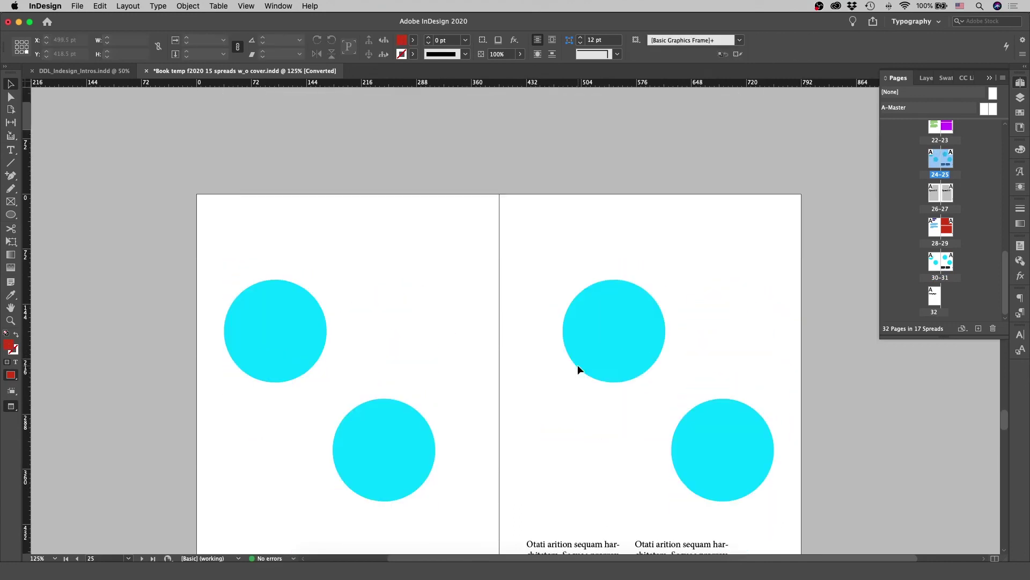
scroll(577, 366, down, 3)
drag(255, 354, 726, 516)
click(413, 40)
click(335, 108)
click(557, 253)
Step: Compare spreads 22-23 and 24-25 for color and placement, and check the frames on spread 24-25 against the column guides
scroll(562, 253, up, 10)
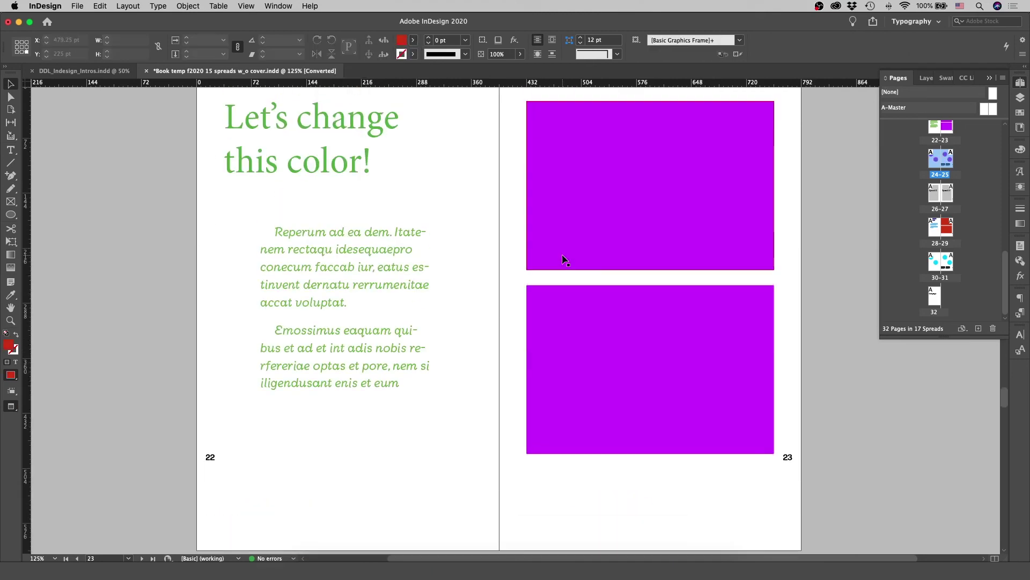
scroll(564, 260, down, 5)
scroll(564, 259, down, 8)
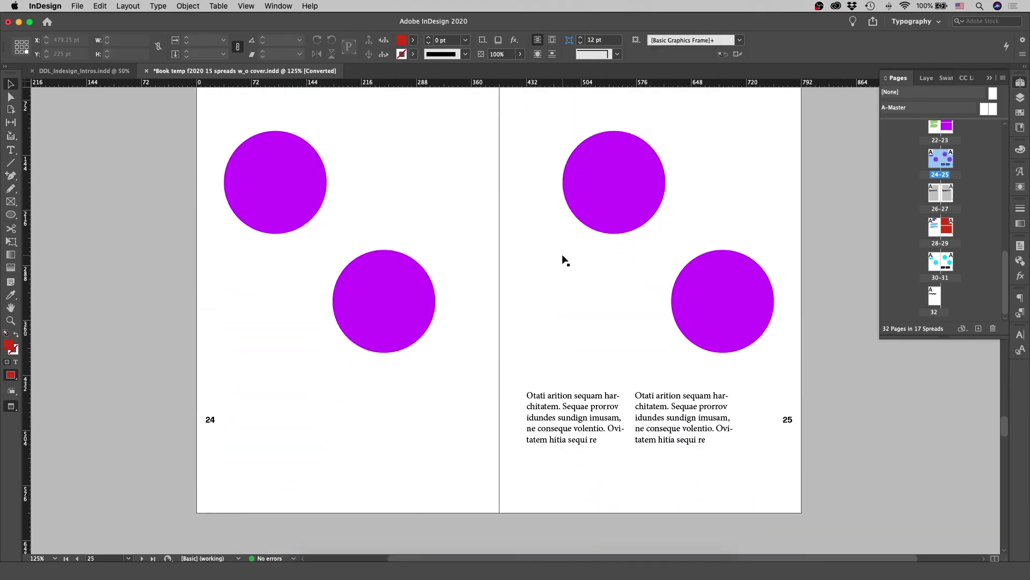
scroll(562, 259, up, 9)
scroll(562, 254, down, 5)
scroll(562, 255, up, 6)
scroll(561, 254, down, 6)
scroll(562, 258, up, 6)
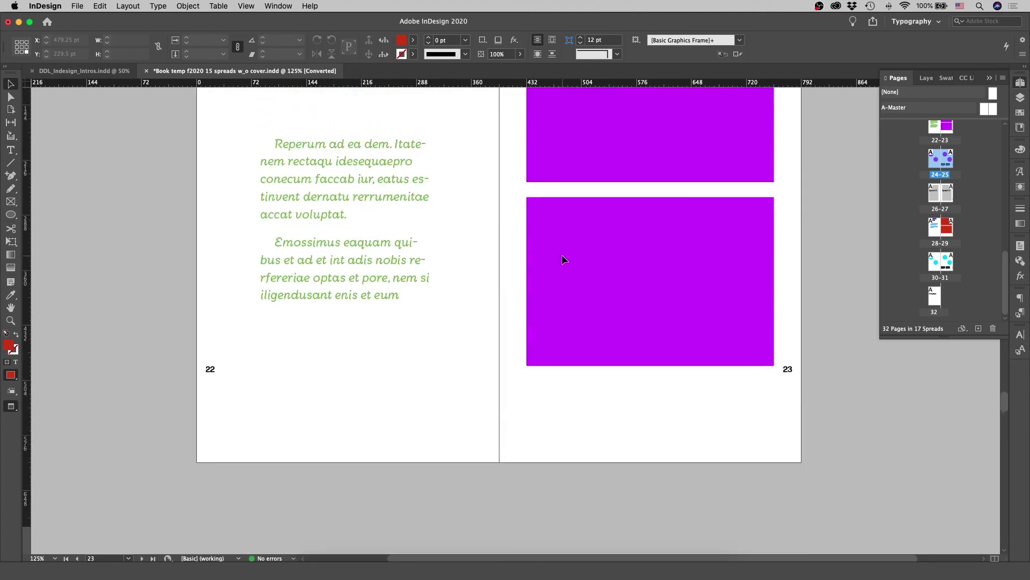
scroll(562, 259, up, 1)
scroll(562, 260, down, 6)
scroll(564, 263, down, 4)
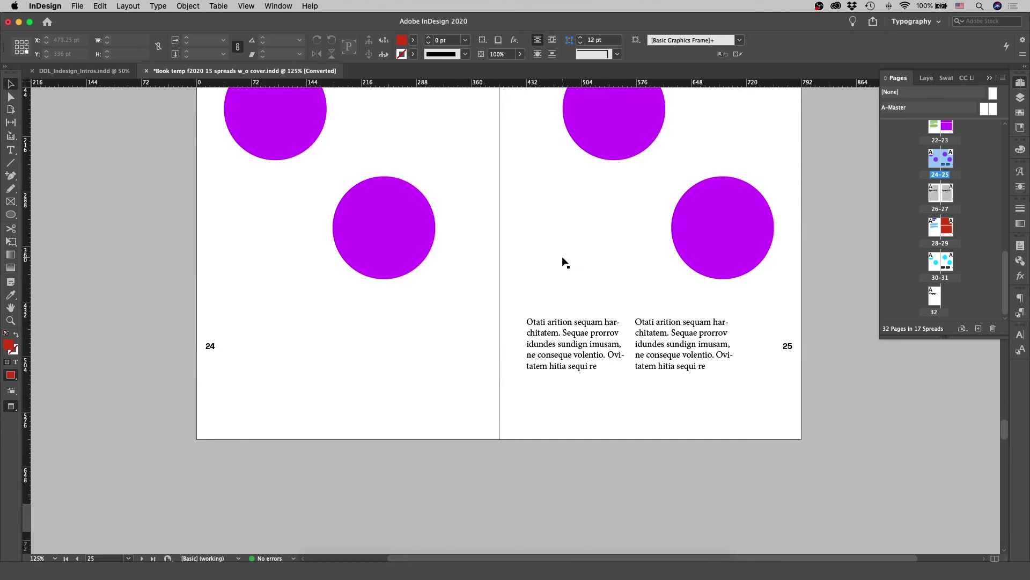
key(w)
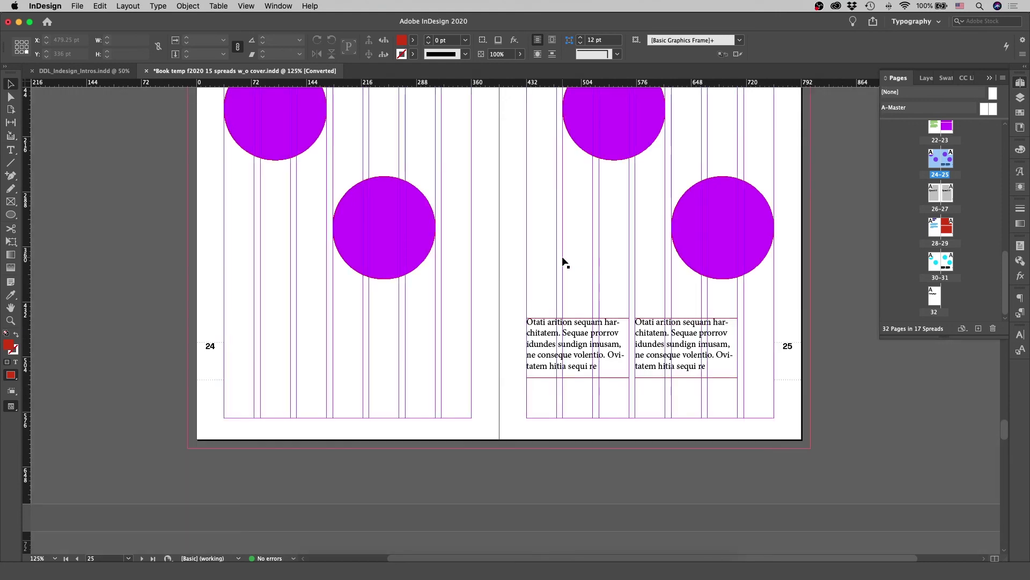
key(w)
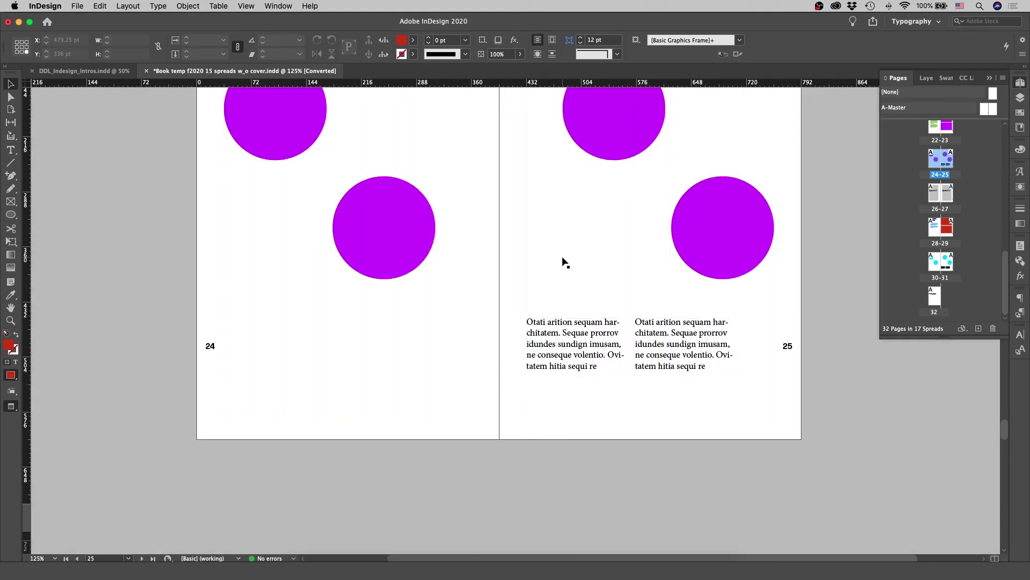
Step: Review spreads 22-23, 24-25, 28-29 and 30-31 to compare their colors, shapes and text placement
scroll(564, 262, down, 20)
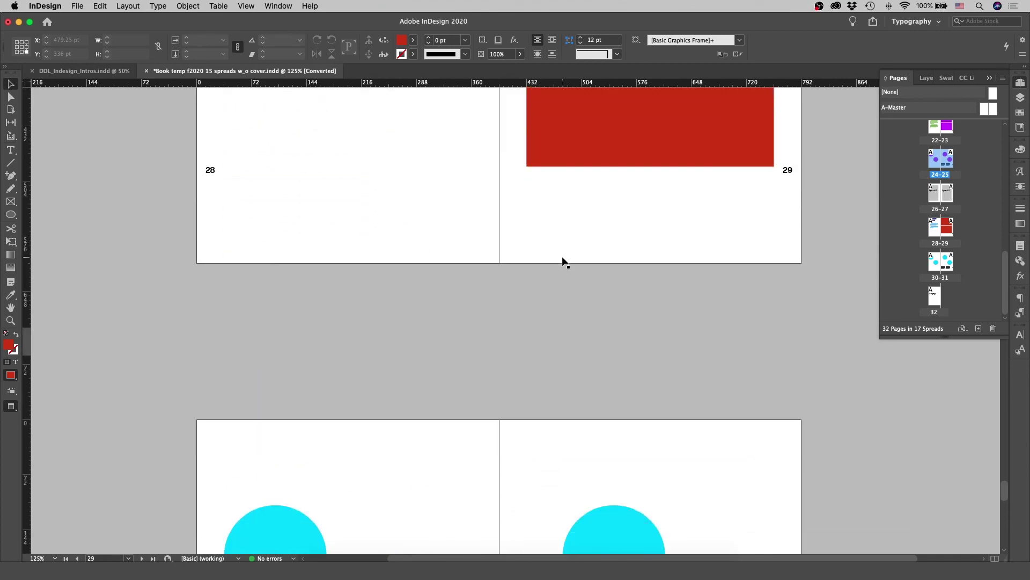
scroll(564, 263, down, 10)
scroll(562, 257, up, 20)
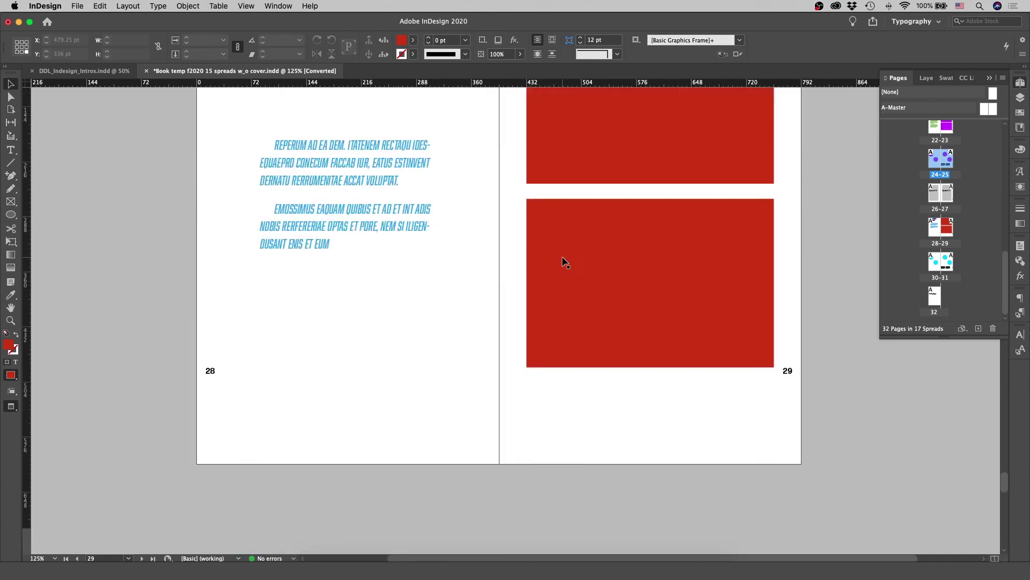
scroll(565, 262, up, 8)
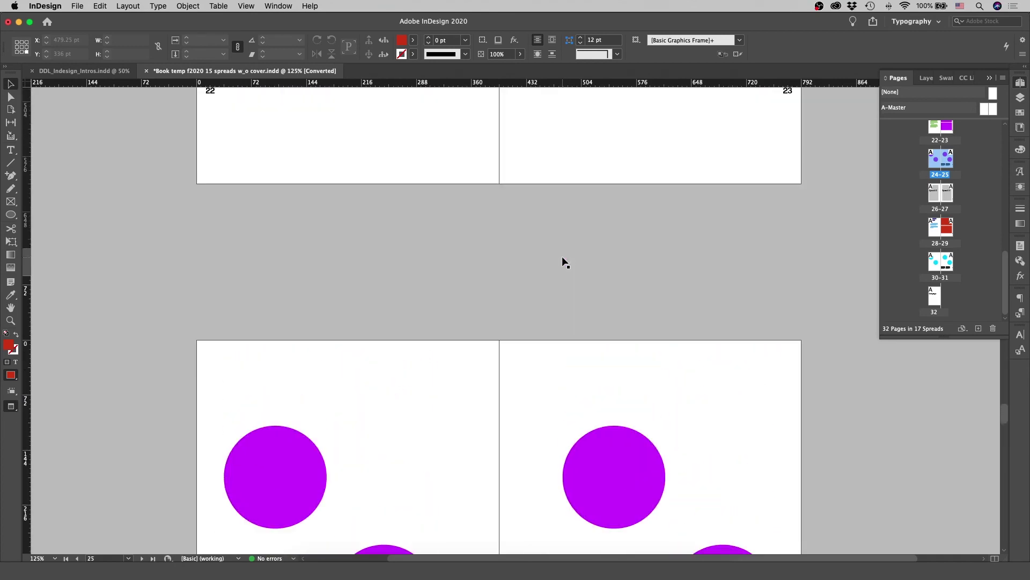
scroll(564, 262, up, 5)
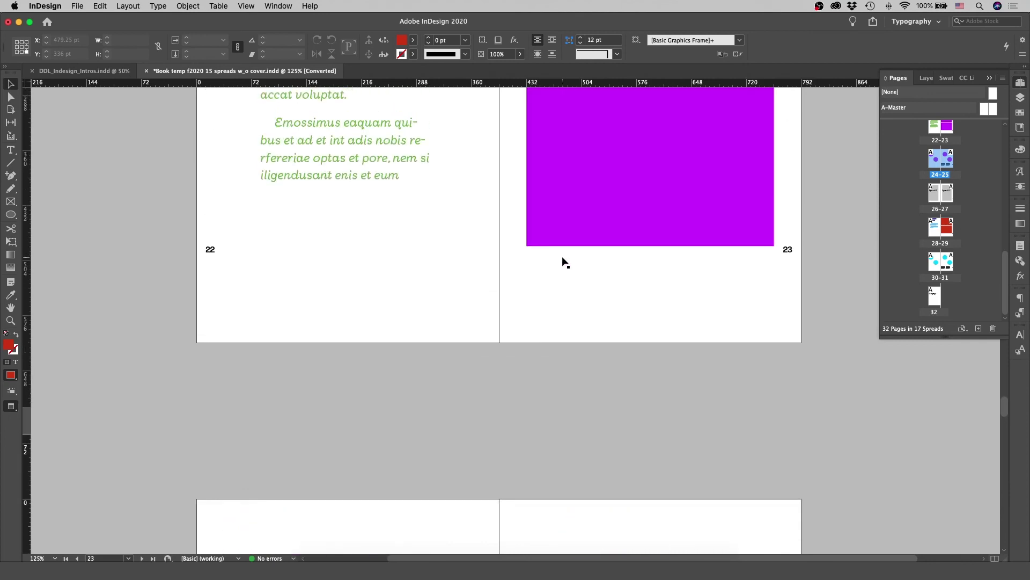
scroll(562, 260, up, 5)
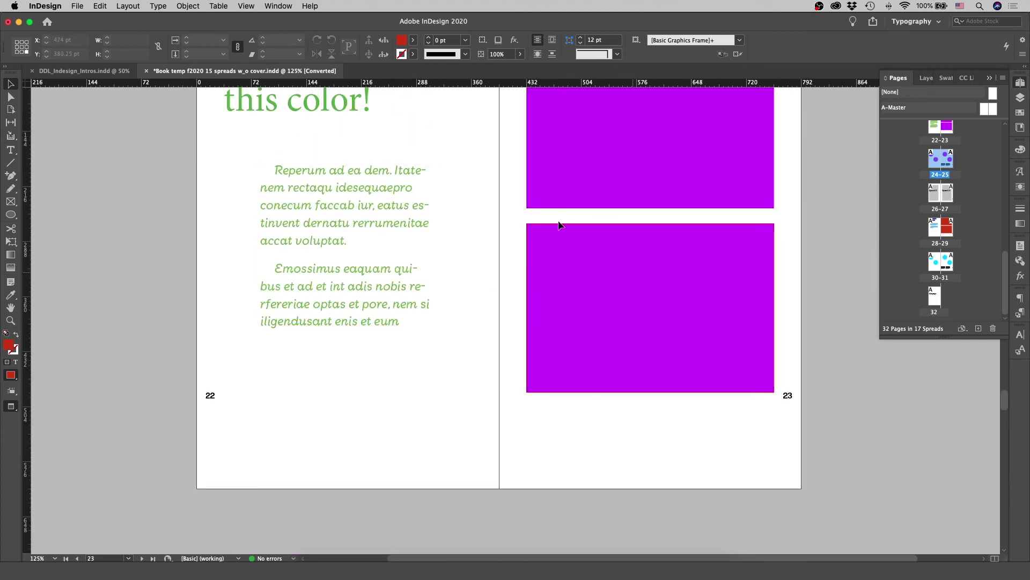
scroll(370, 245, down, 15)
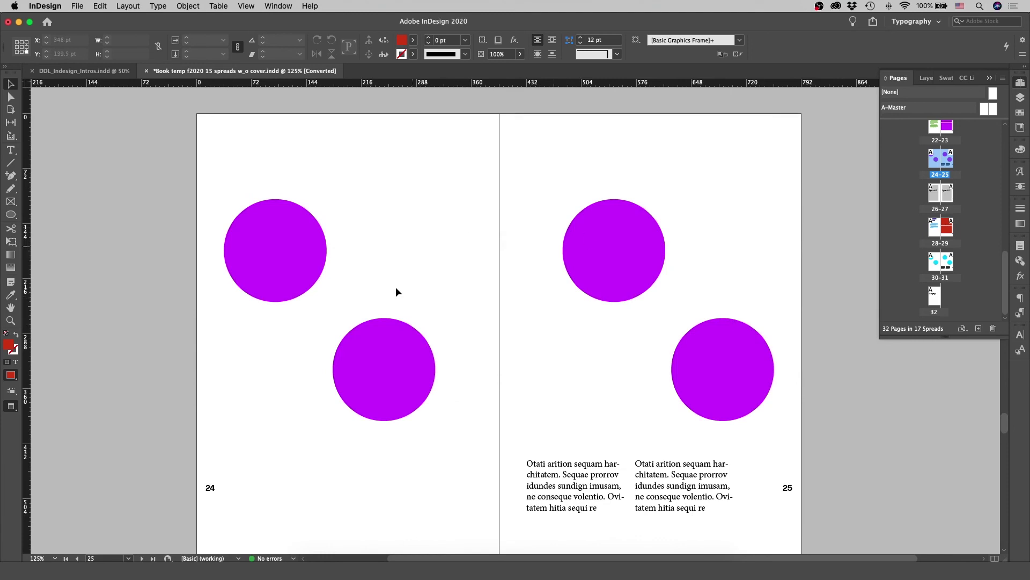
scroll(647, 352, down, 20)
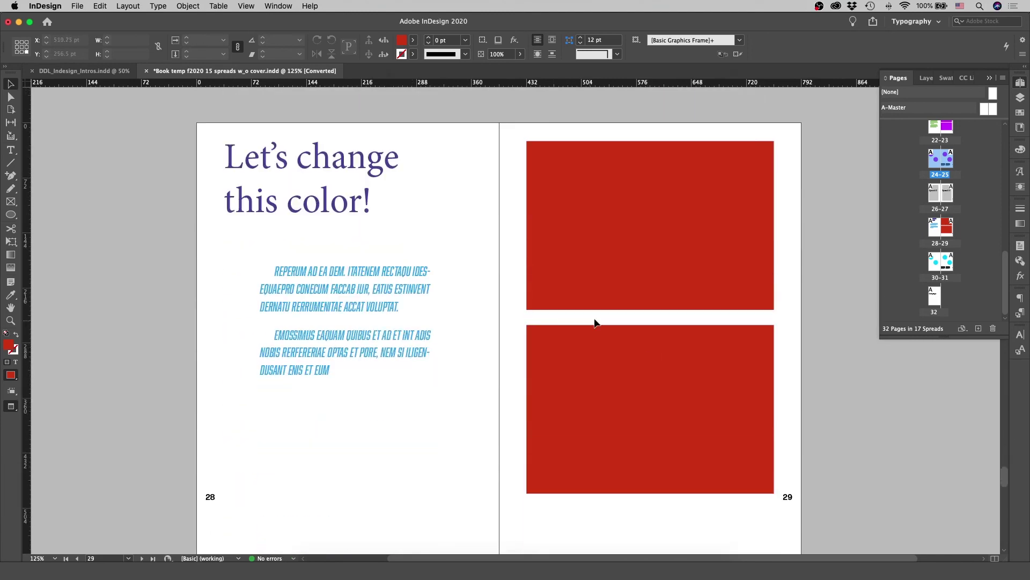
scroll(590, 333, up, 2)
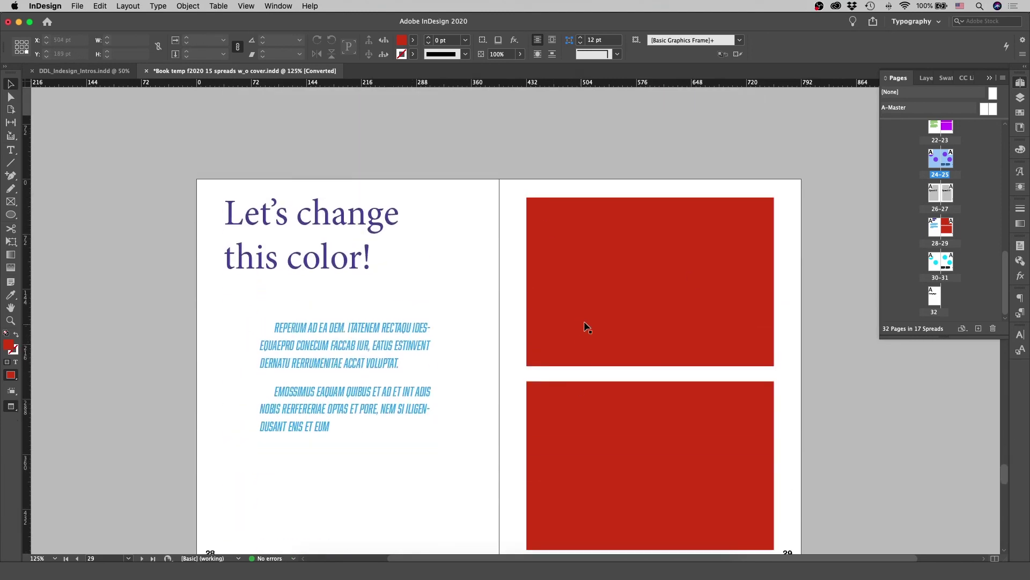
scroll(597, 412, down, 12)
scroll(600, 412, down, 4)
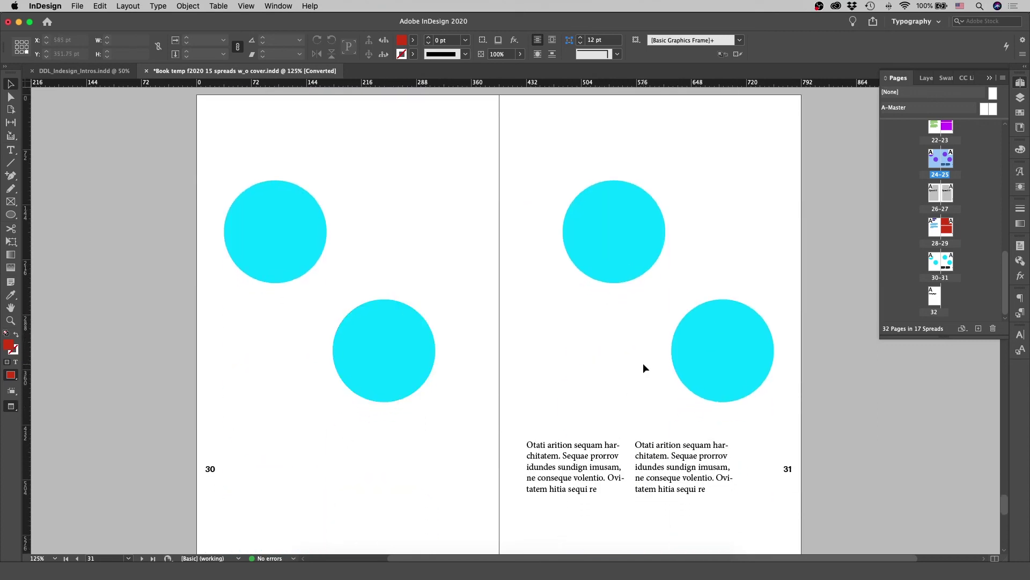
scroll(642, 362, up, 12)
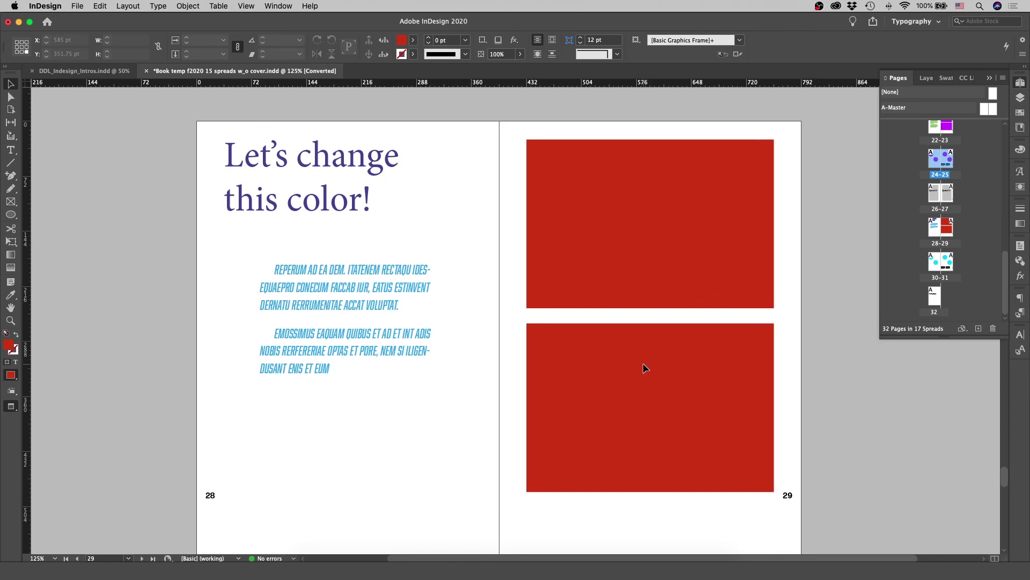
Step: Save the document under the new name lacontrast_v1.indd in the 2_lacontrast_book folder
click(77, 6)
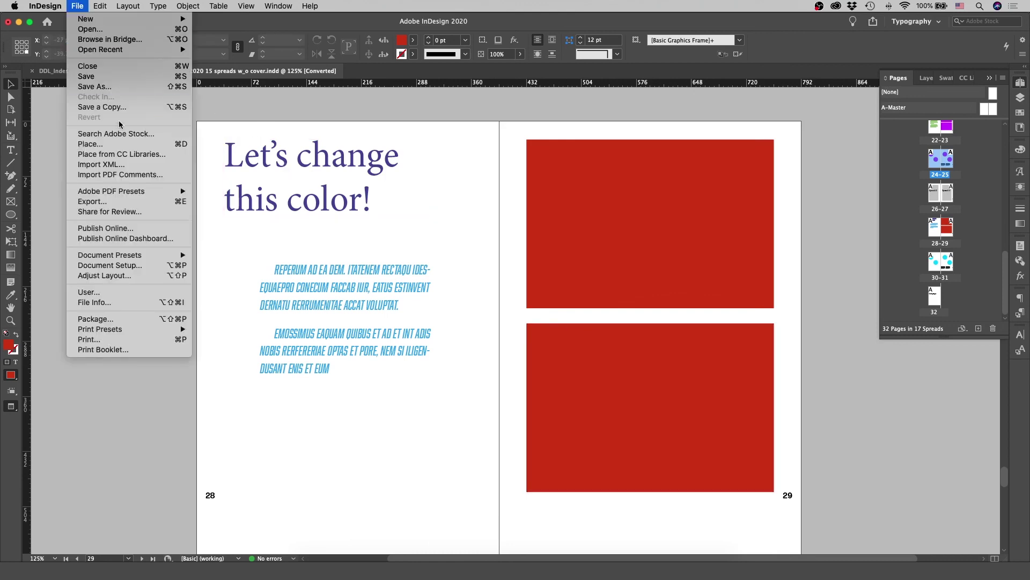
click(109, 87)
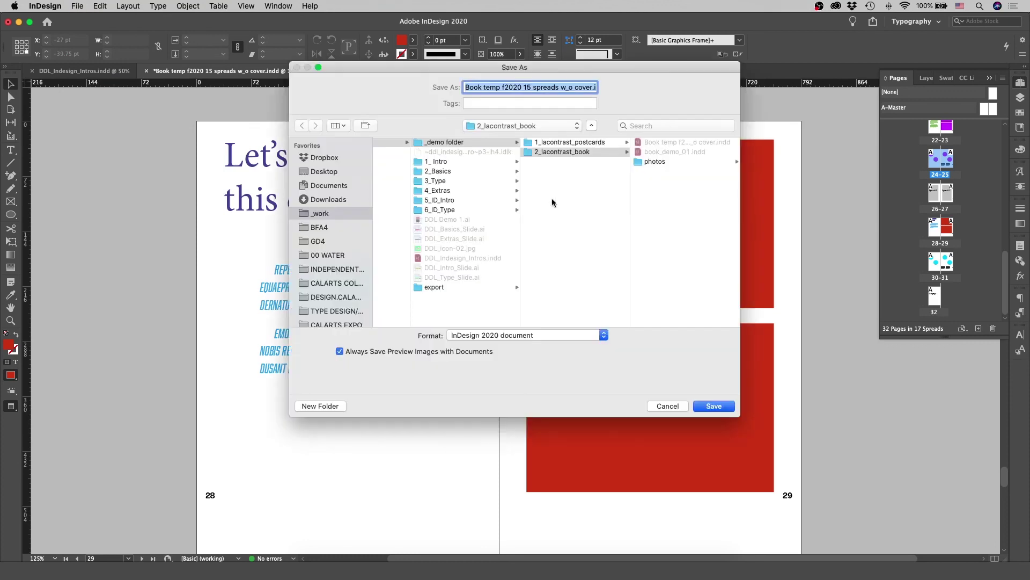
click(592, 90)
key(super+a)
text(laco)
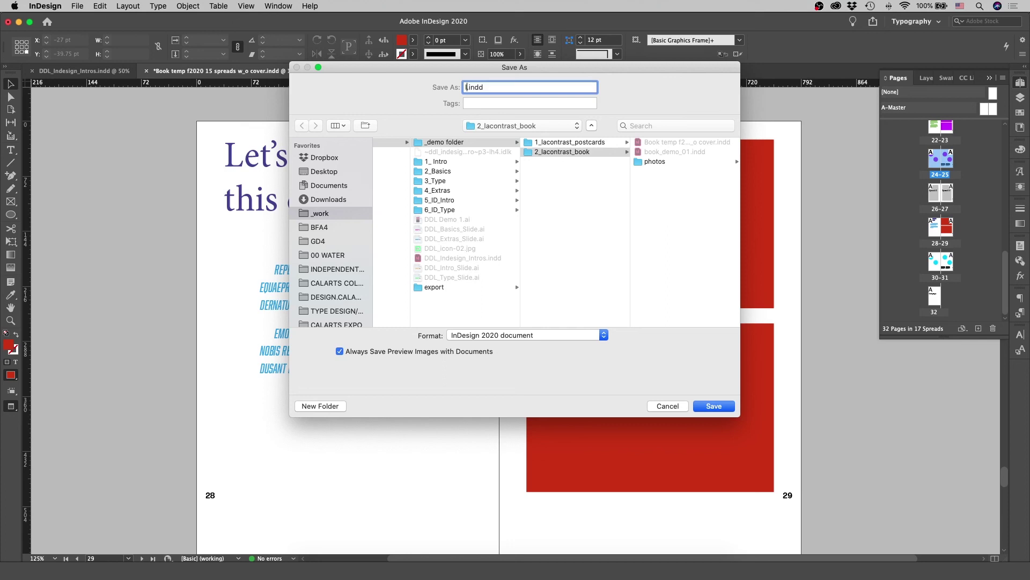
text(ntrast_)
text(v1)
click(712, 407)
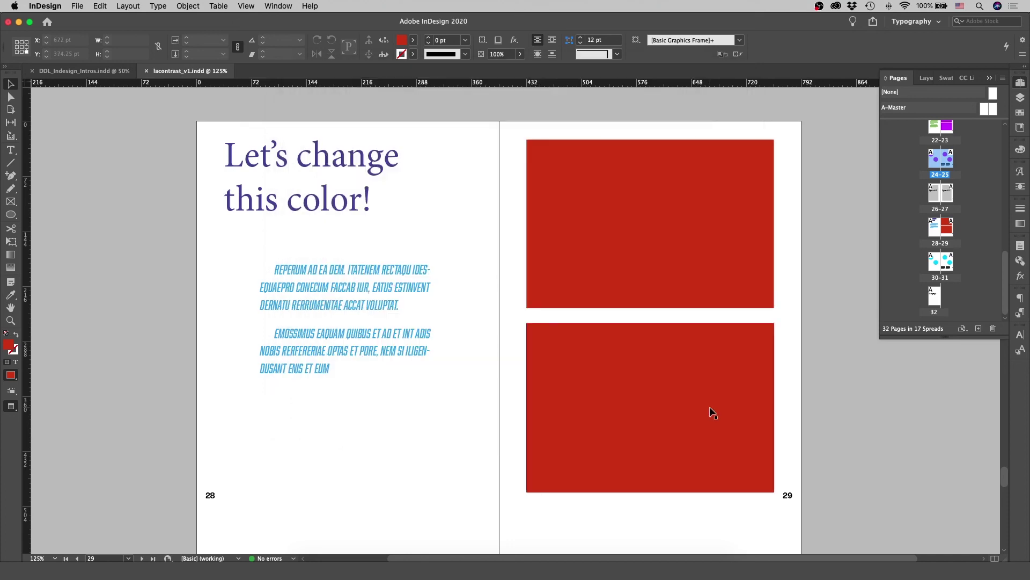